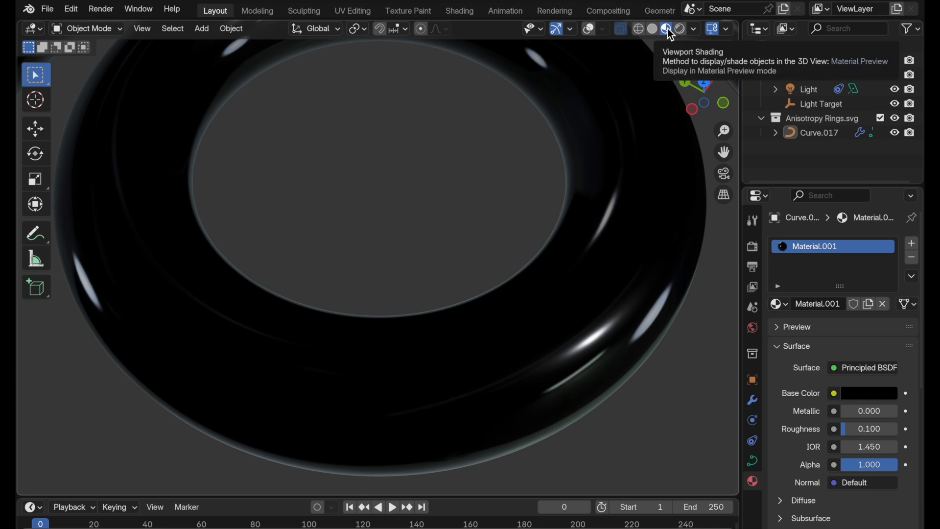
Step: Raise the roughness of the ring material to 0.328 and examine the highlights across all the concentric rings
click(695, 28)
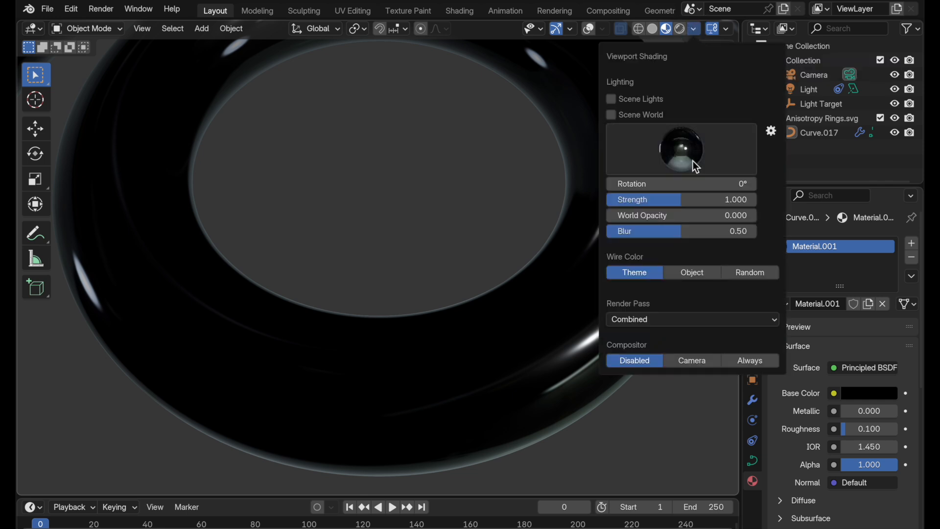
click(692, 161)
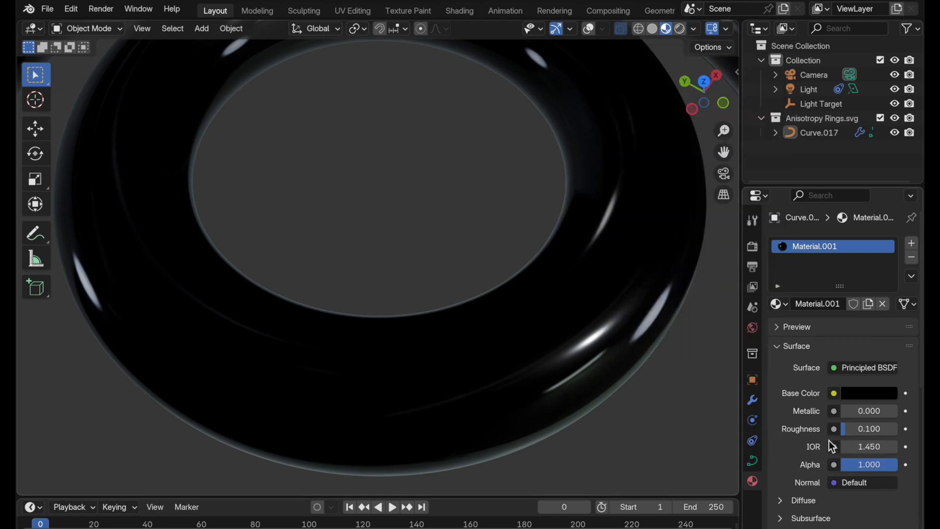
drag(870, 429, 887, 429)
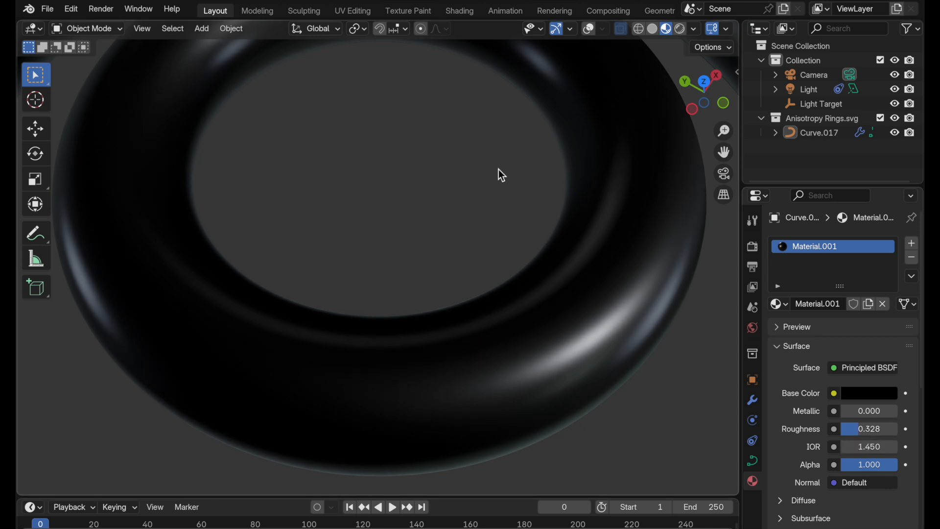
mouse_move(522, 84)
ctrl+middle_down()
mouse_move(431, 184)
mouse_move(418, 214)
mouse_move(503, 160)
mouse_move(438, 238)
mouse_move(474, 224)
mouse_move(456, 246)
mouse_move(486, 237)
mouse_move(459, 274)
mouse_move(440, 281)
mouse_move(421, 252)
mouse_move(486, 195)
mouse_move(473, 229)
mouse_move(532, 214)
ctrl+middle_up()
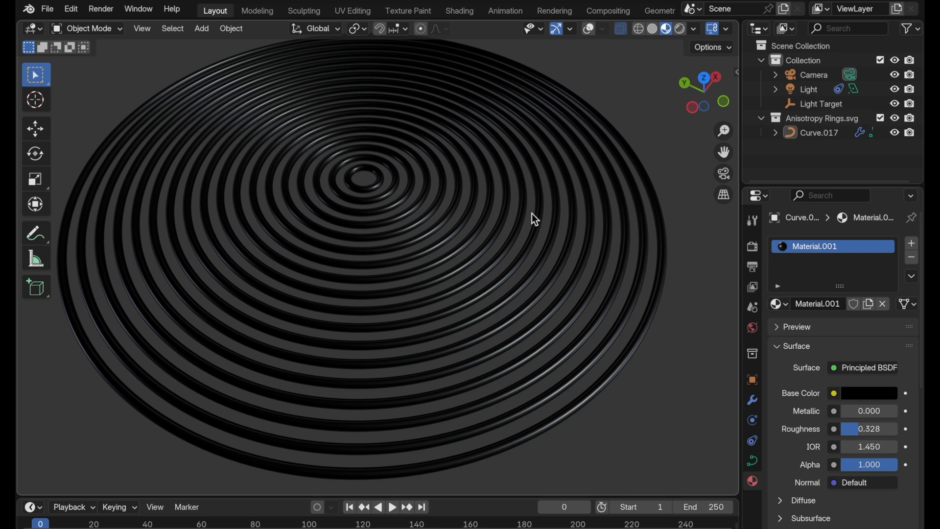
ctrl+middle_drag(506, 290, 482, 302)
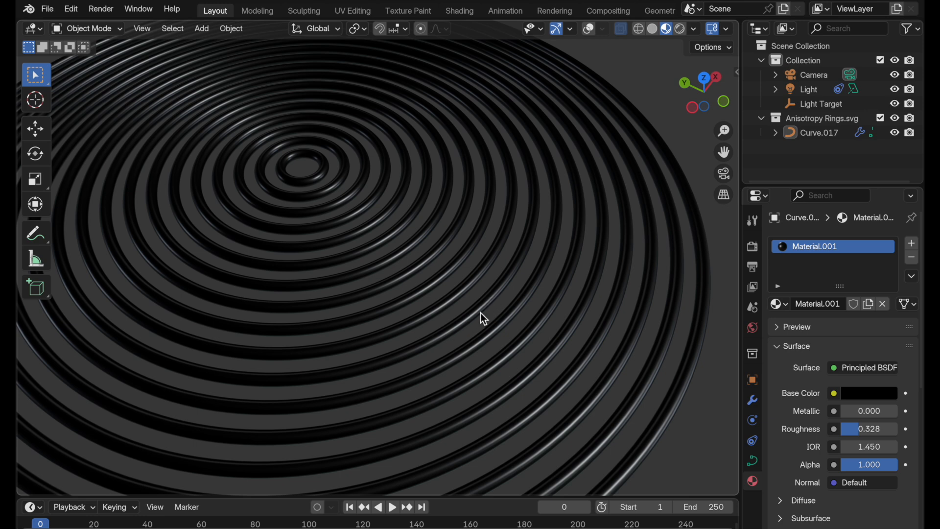
middle_drag(507, 238, 520, 303)
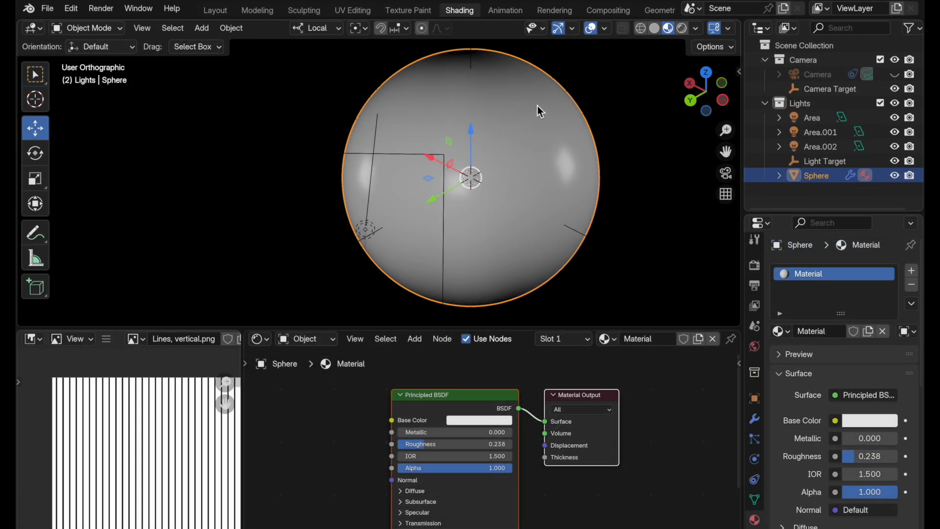
Step: Assign the existing Anisotropic Strands material to the sphere
shift+middle_drag(542, 119, 539, 147)
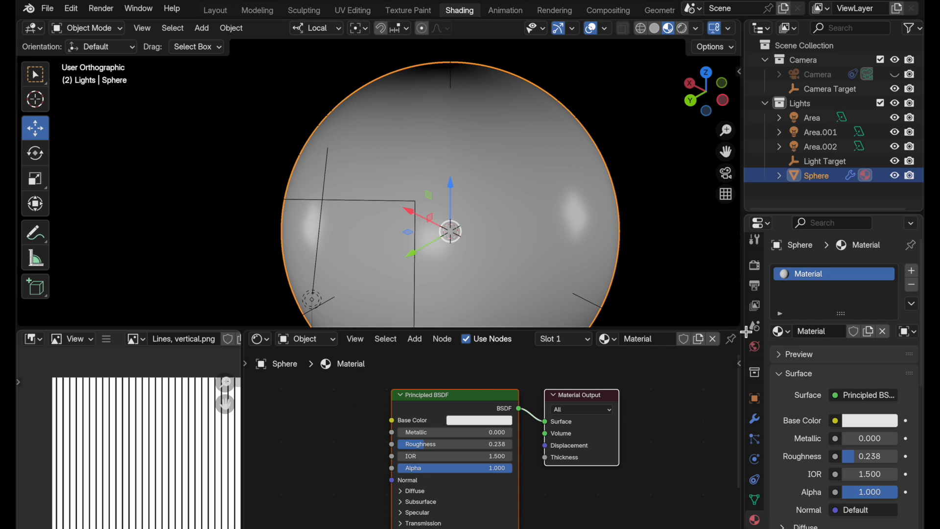
click(781, 331)
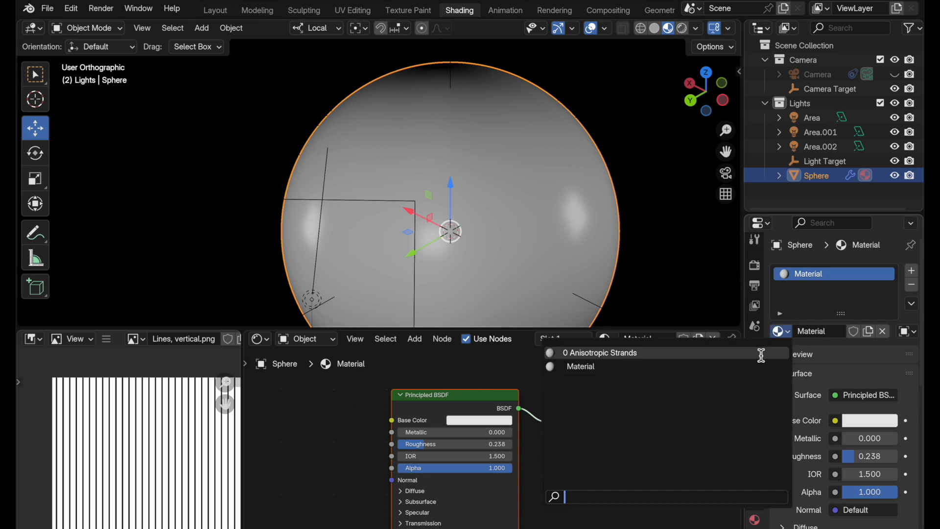
click(760, 353)
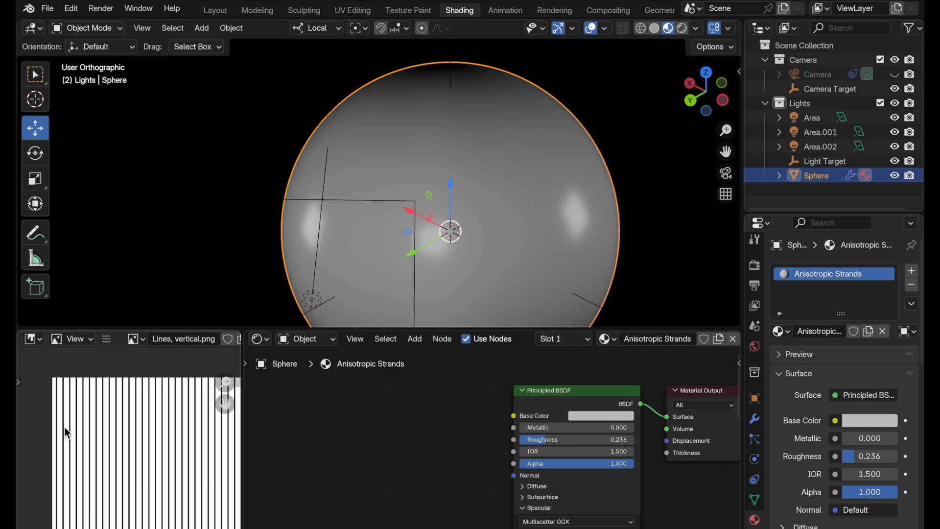
Step: Inspect the vertical lines image and connect the Color output of its Lines, vertical.png texture node to the Principled BSDF's Base Color
ctrl+middle_drag(67, 413, 162, 515)
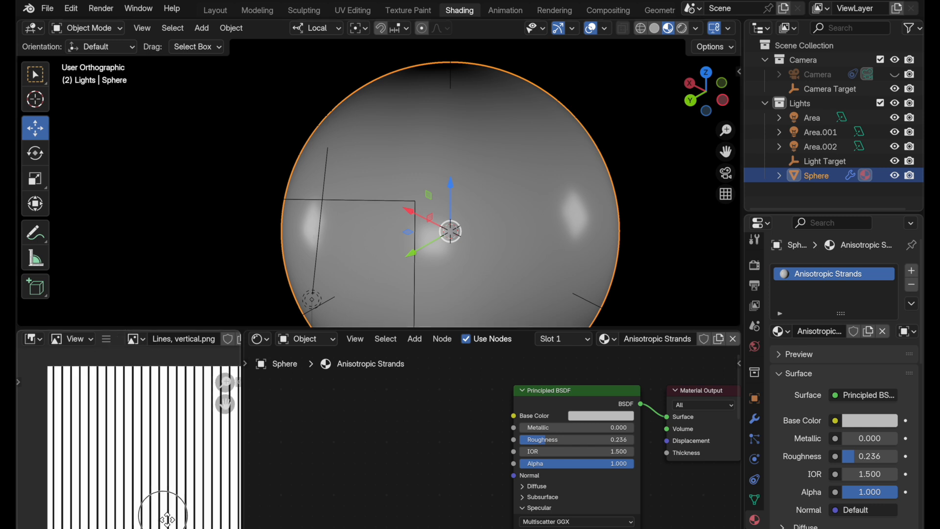
middle_drag(150, 442, 194, 442)
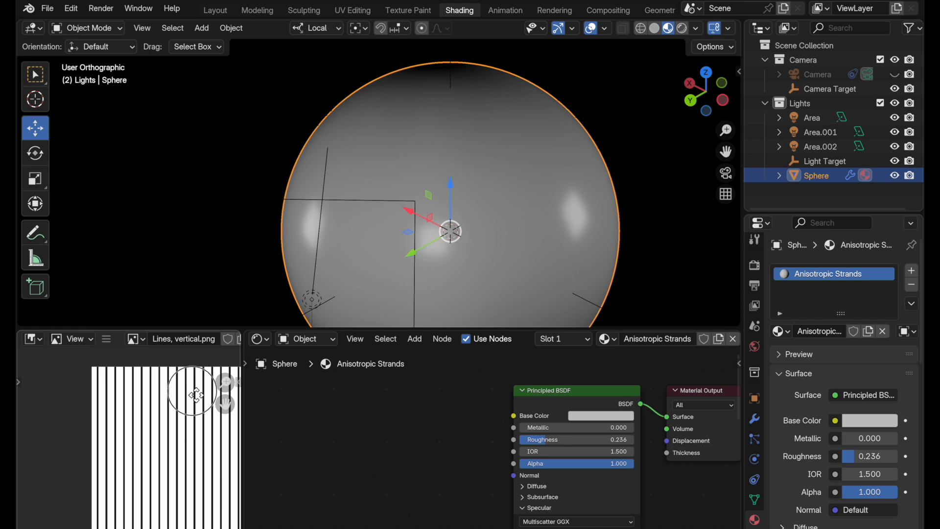
ctrl+middle_drag(193, 390, 165, 436)
ctrl+middle_drag(381, 387, 489, 446)
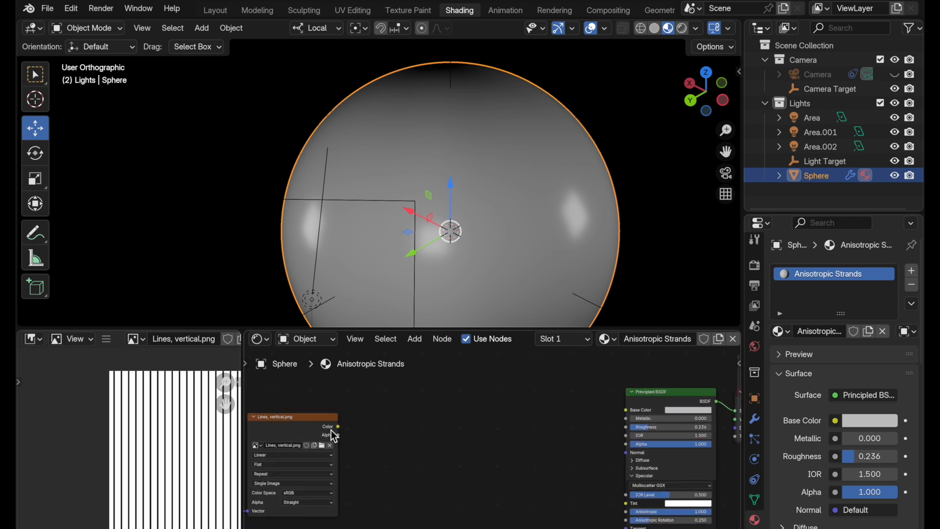
ctrl+middle_drag(329, 434, 443, 435)
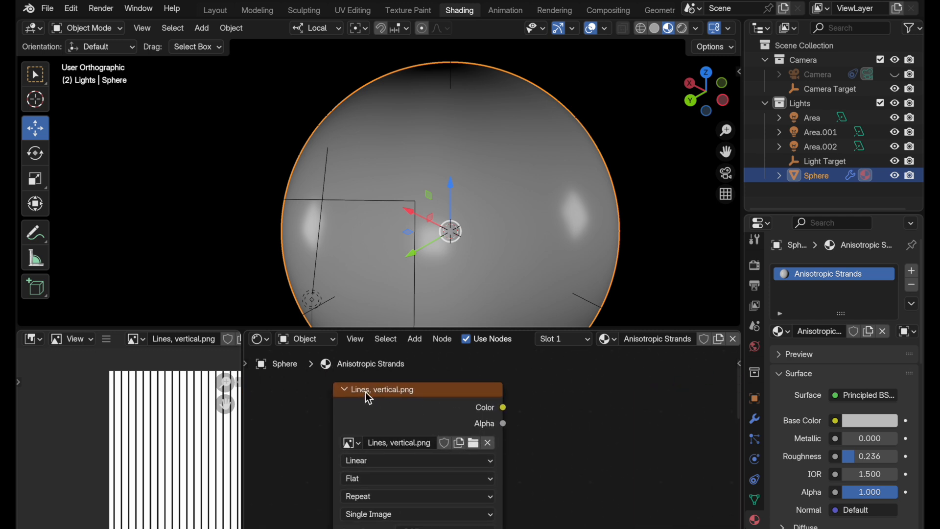
click(384, 389)
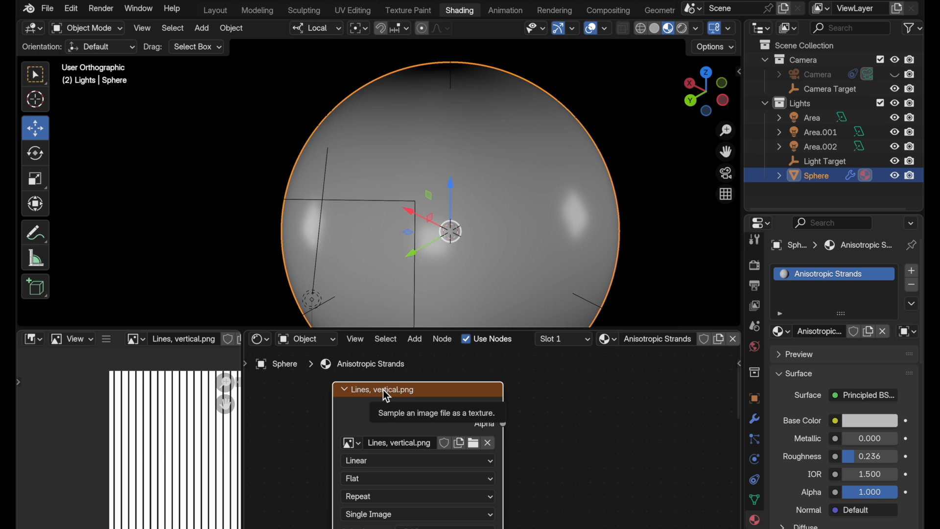
middle_drag(603, 481, 469, 495)
drag(369, 422, 666, 393)
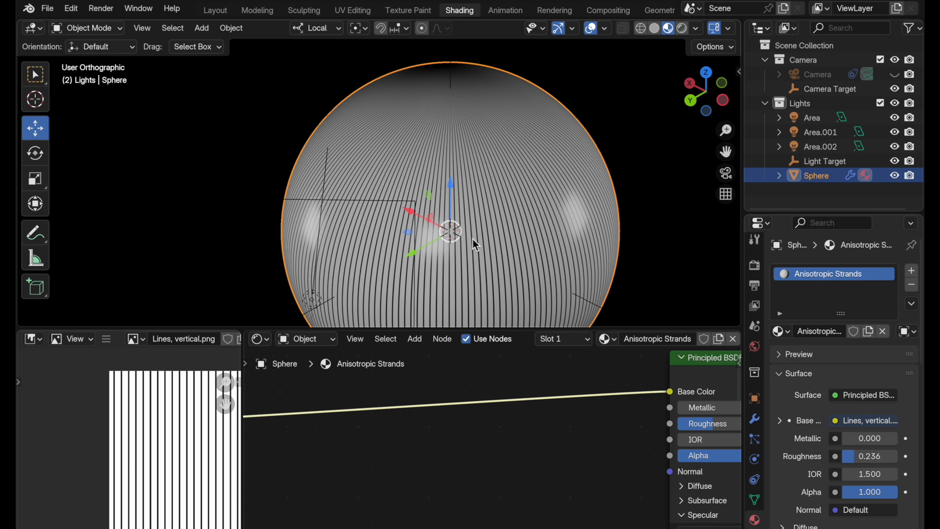
Step: Flatten the sphere's upper cap in Edit Mode by scaling its vertices to 0 along local Z around the active element, ending in Object Mode
key(Tab)
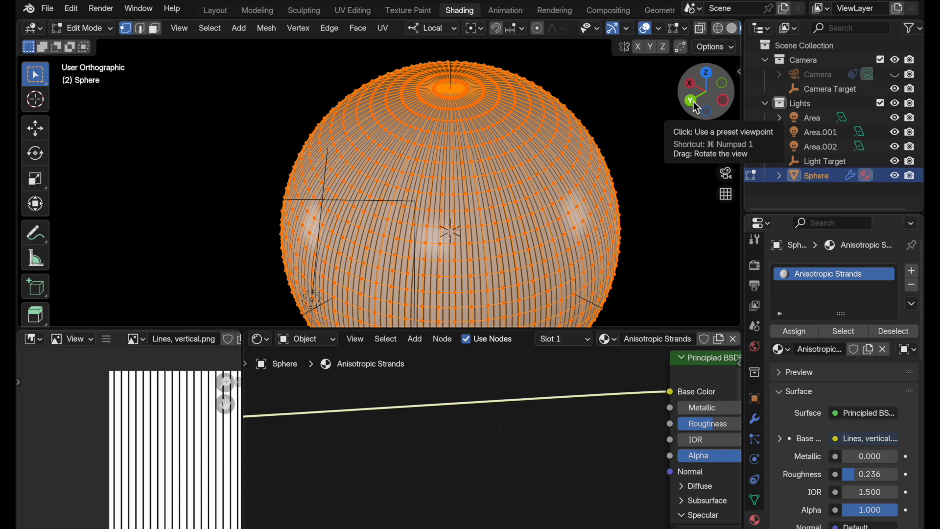
click(693, 101)
scroll(521, 154, up, 5)
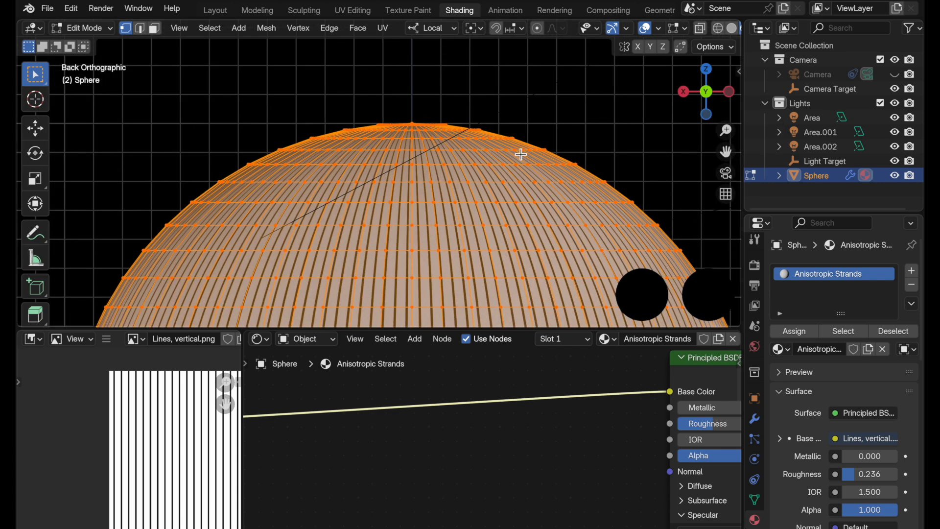
scroll(544, 153, up, 2)
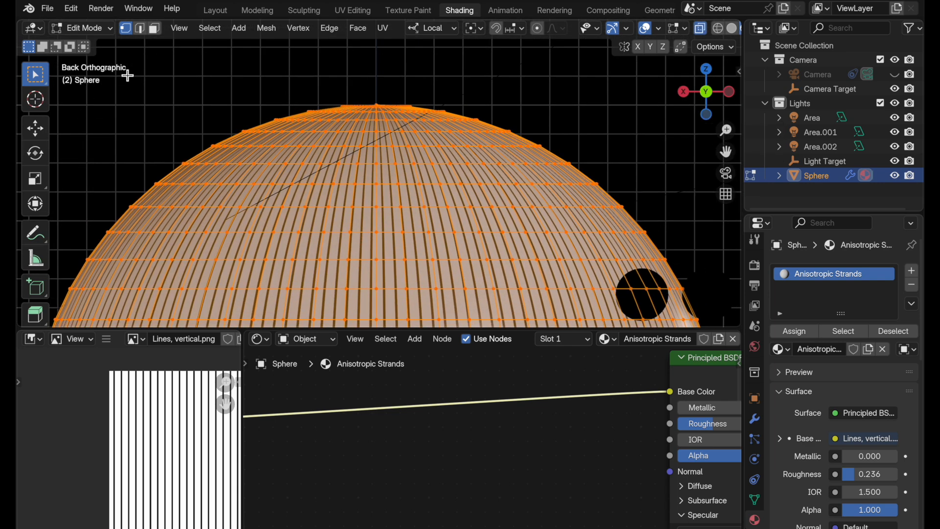
key(3)
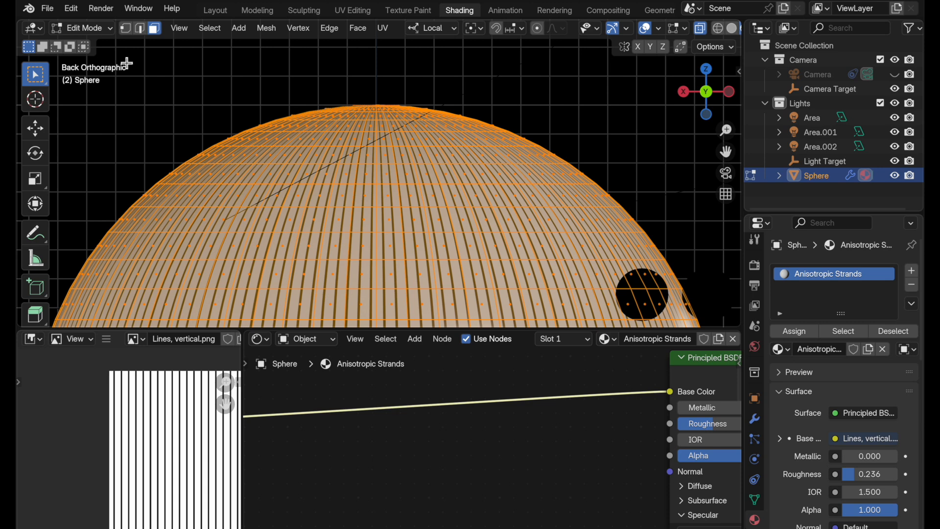
drag(120, 61, 655, 185)
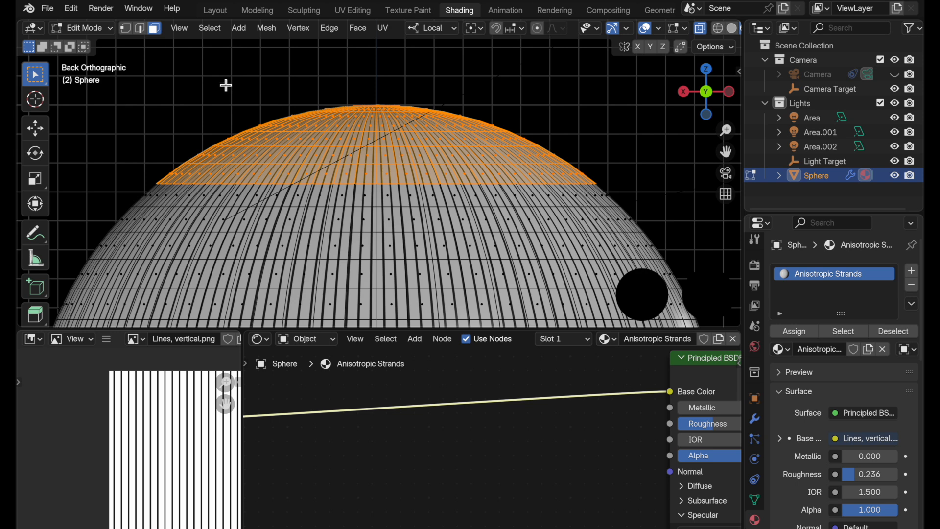
click(125, 28)
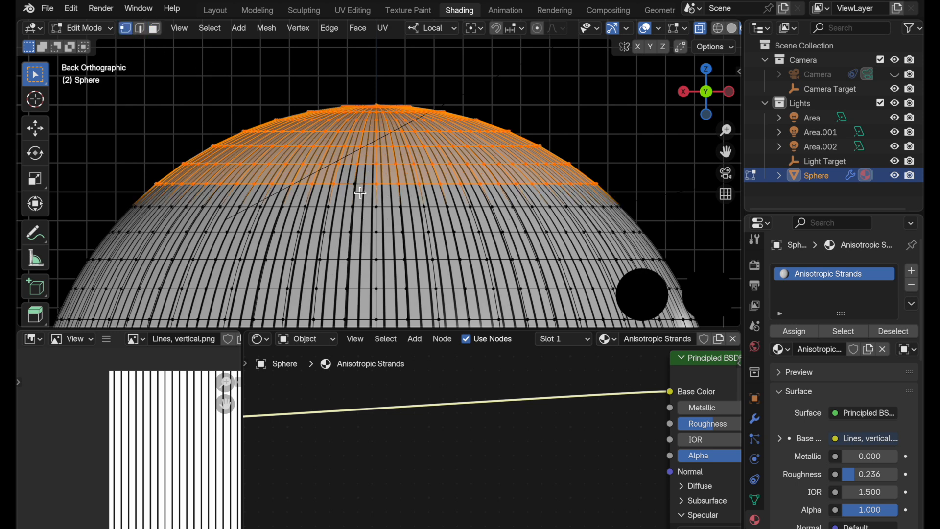
key(period)
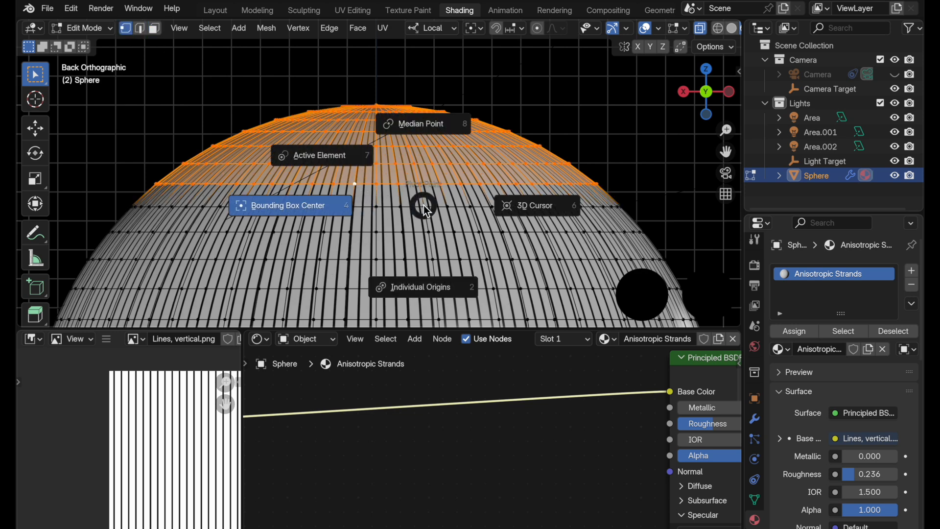
click(335, 158)
key(s)
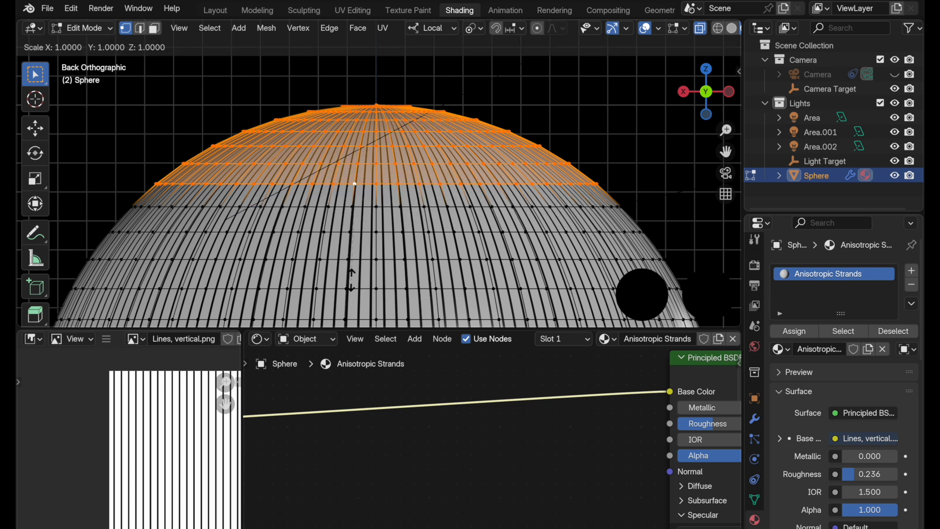
key(z)
key(0)
key(Return)
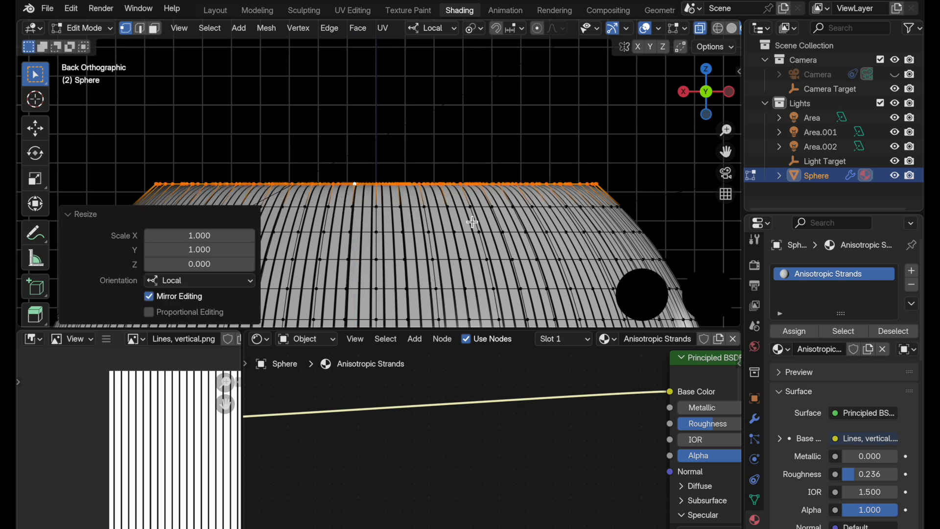
middle_drag(533, 186, 486, 189)
click(626, 149)
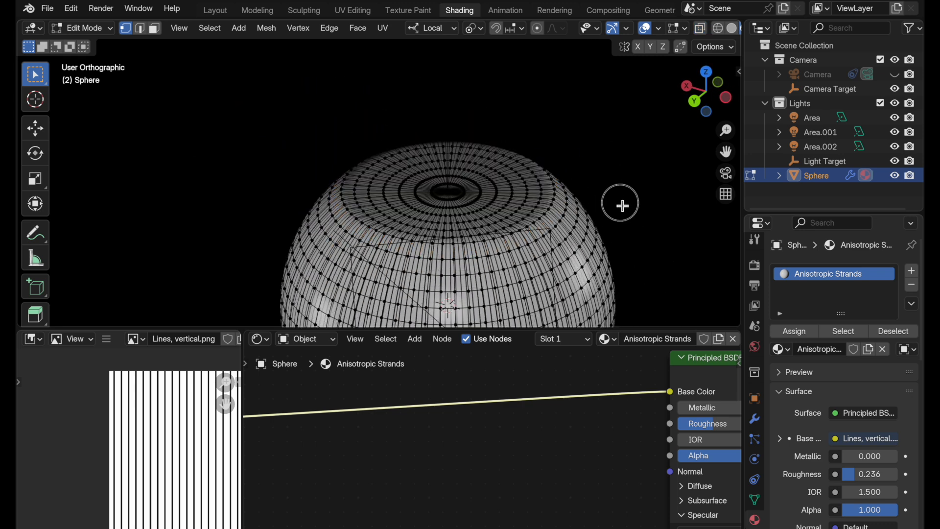
middle_drag(621, 201, 603, 173)
key(Tab)
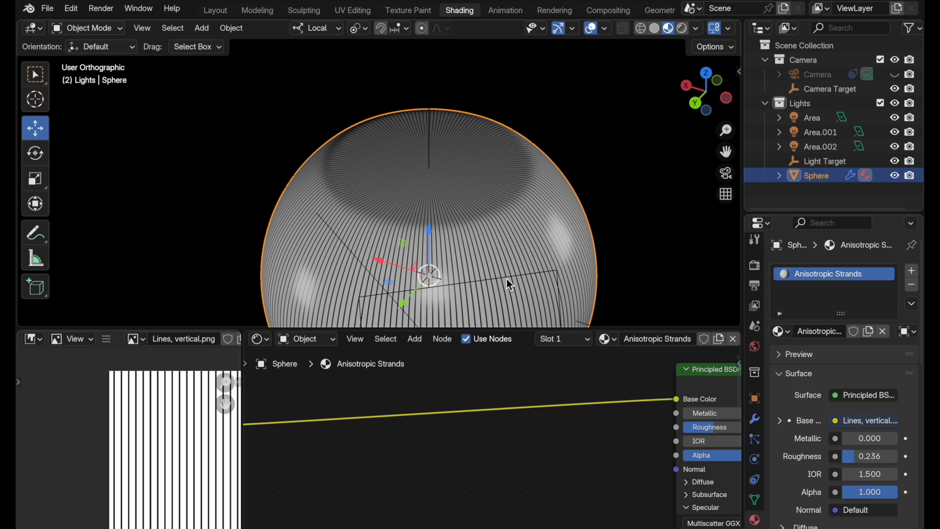
Step: Select the Lines, vertical BUMP.png texture node and examine the stripes of its image
scroll(407, 437, left, 8)
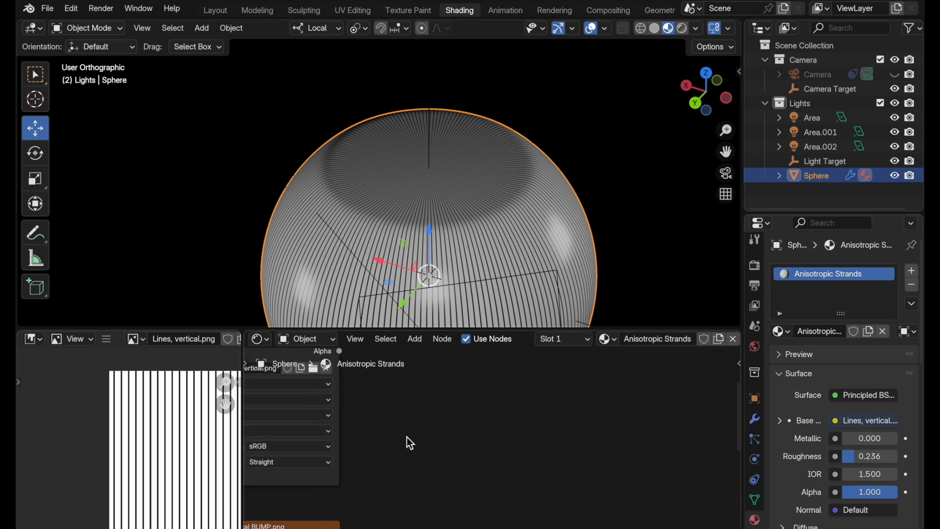
click(411, 443)
scroll(176, 418, up, 3)
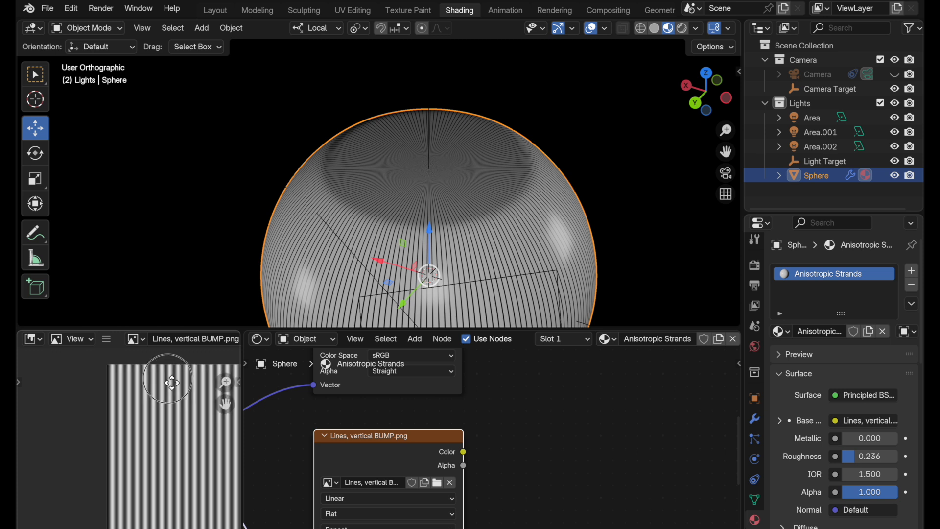
middle_drag(196, 425, 142, 441)
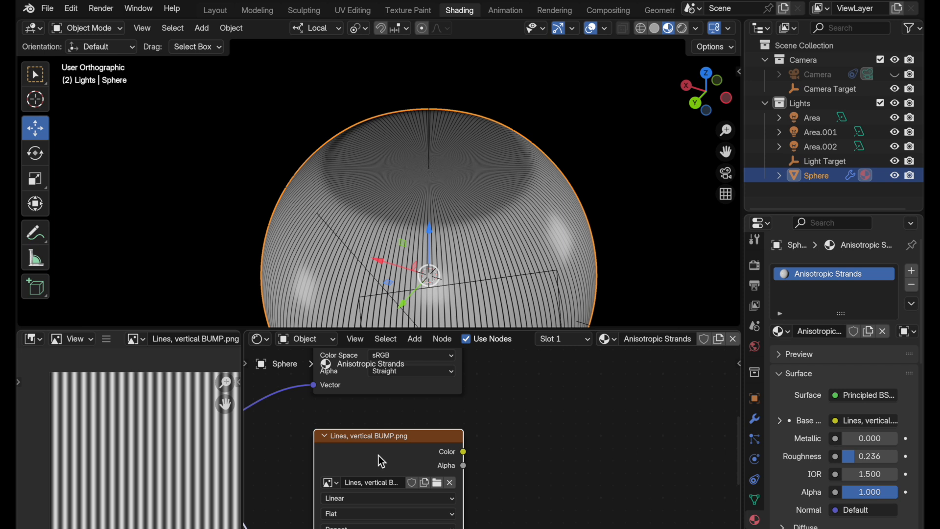
Step: Disconnect the line texture from the Principled BSDF's Base Color and set the base color to black
scroll(378, 456, right, 8)
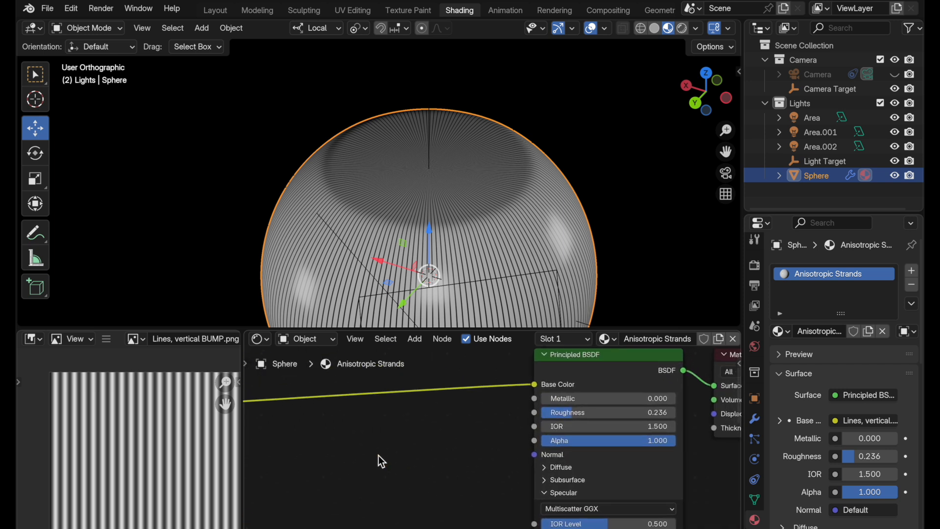
drag(534, 384, 619, 379)
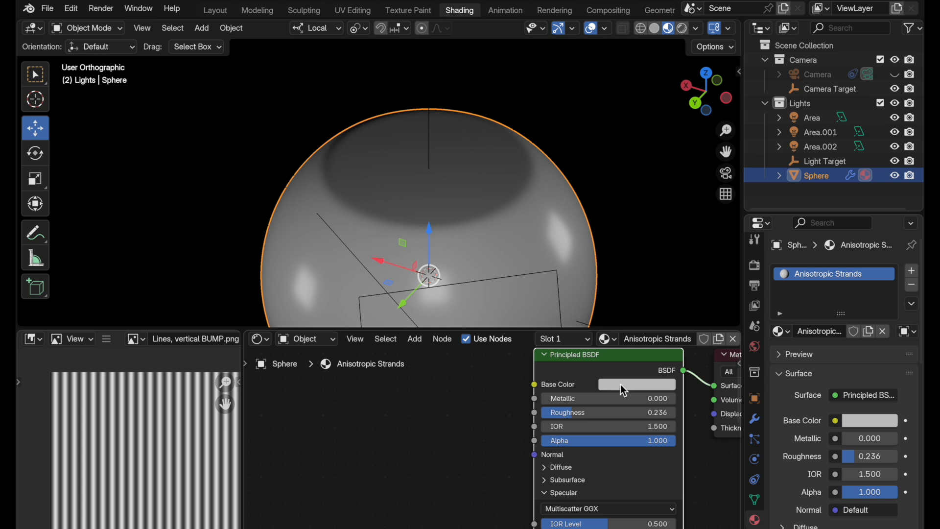
click(620, 384)
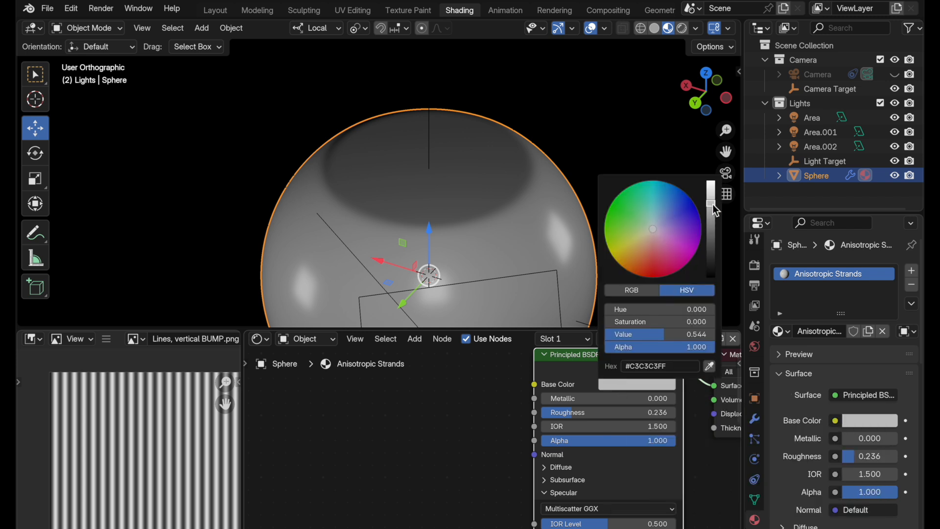
drag(712, 204, 712, 276)
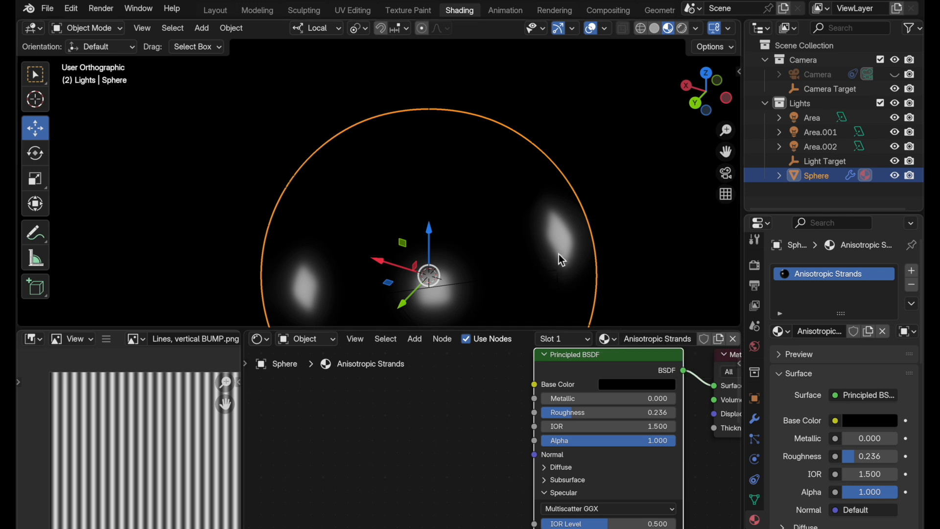
Step: Add a Bump node beside the Lines, vertical BUMP.png texture node and widen it slightly
scroll(381, 426, left, 10)
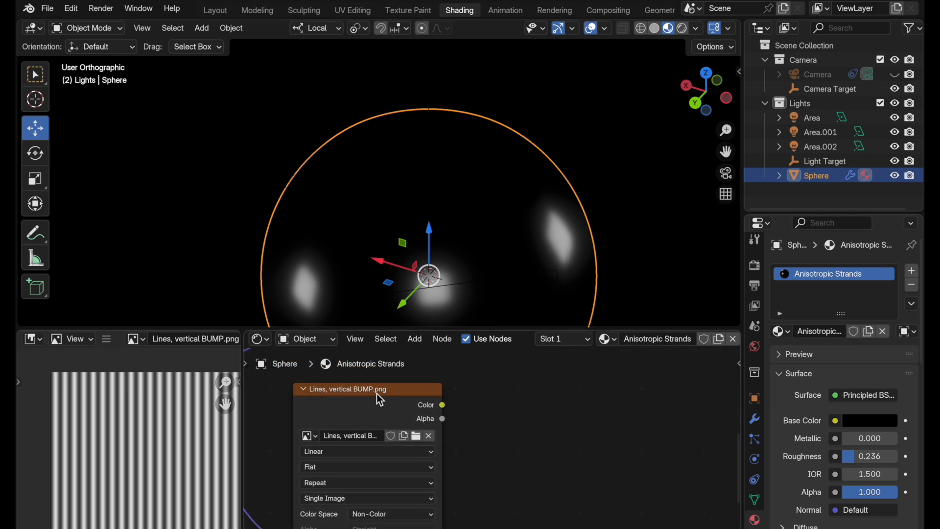
scroll(413, 390, right, 3)
key(shift+a)
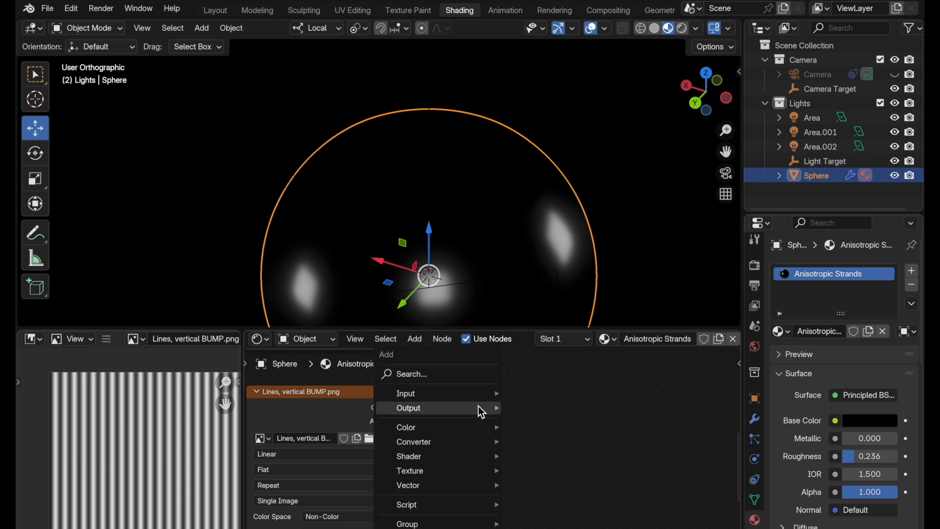
text(bum)
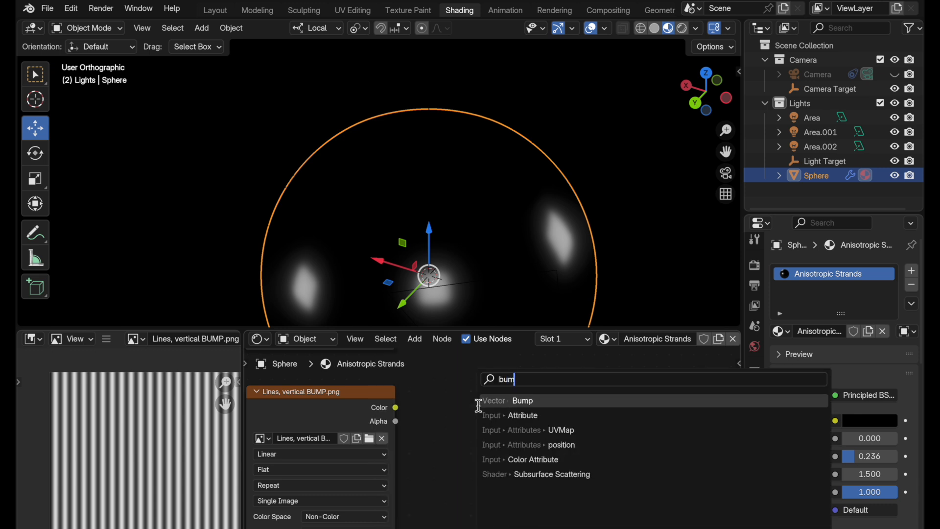
text(p)
key(Return)
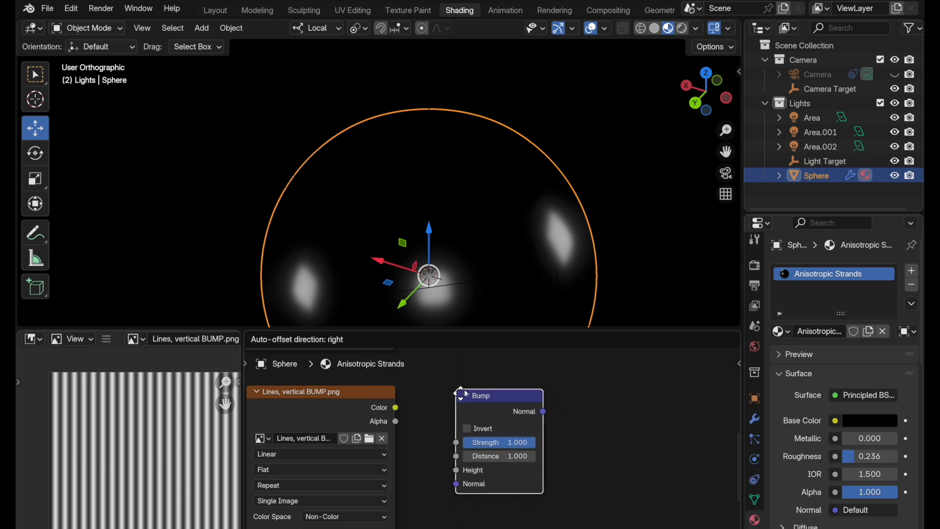
click(457, 390)
drag(545, 426, 571, 425)
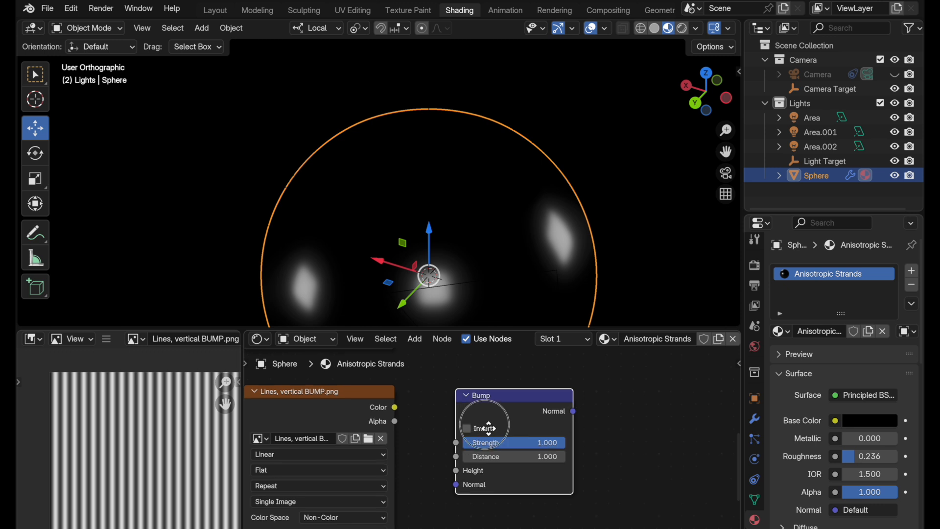
Step: Connect the Color output of the Lines, vertical BUMP.png texture node to the Bump node's Height input
scroll(469, 428, up, 2)
click(356, 387)
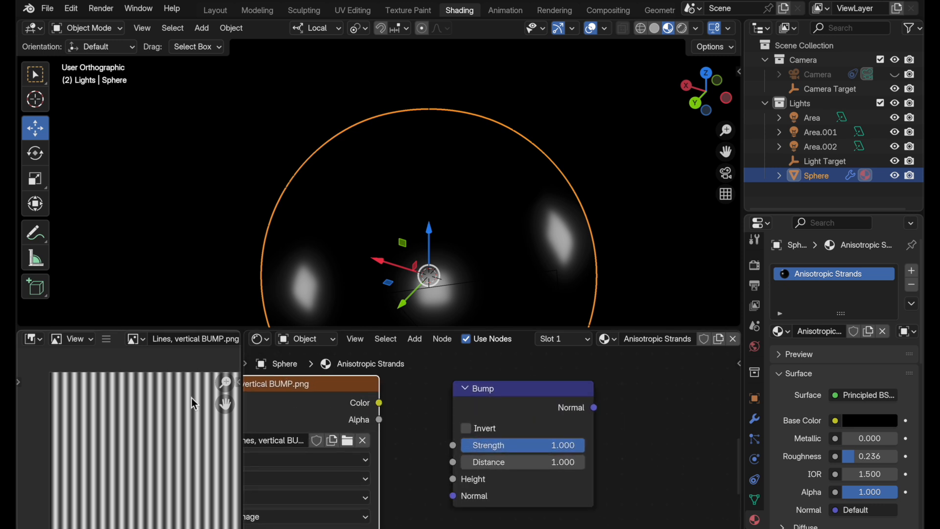
drag(379, 403, 452, 479)
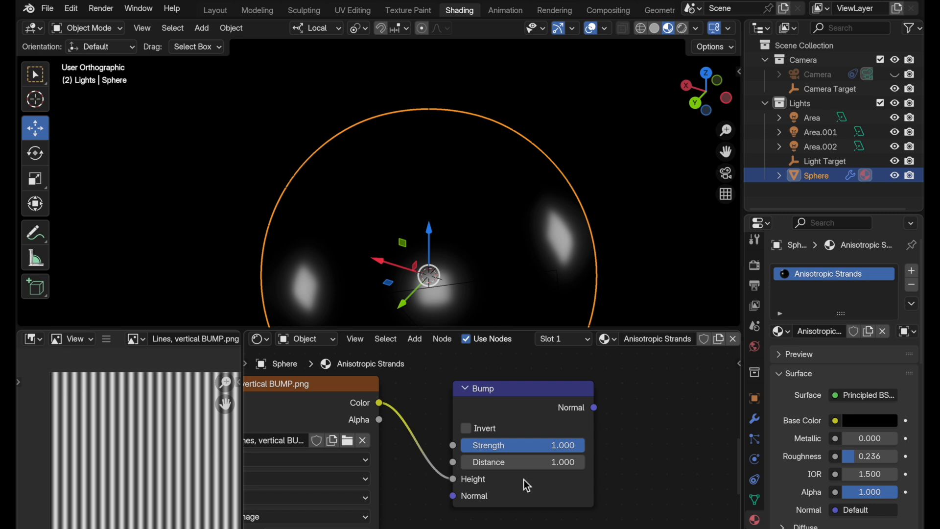
Step: Set the Bump node's Distance to 0.00001
middle_drag(602, 487, 606, 480)
scroll(558, 455, up, 2)
scroll(606, 436, up, 2)
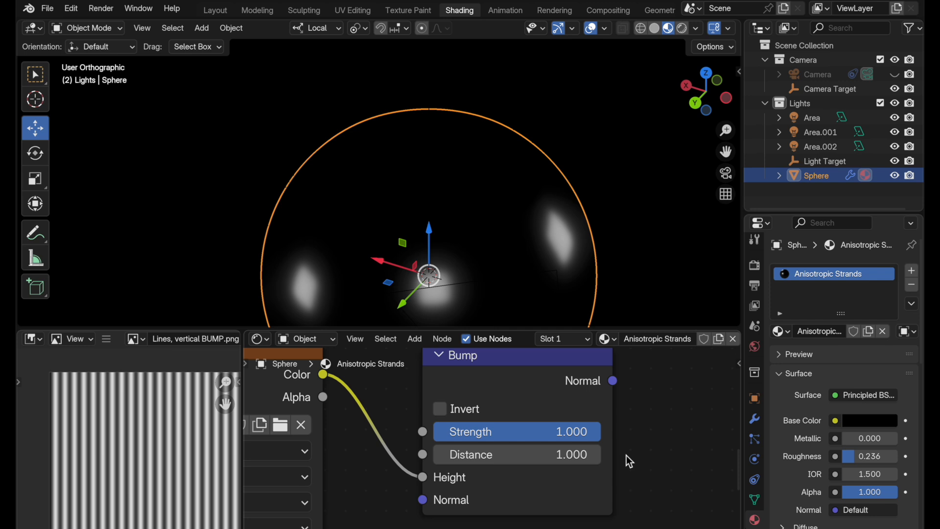
click(545, 461)
key(BackSpace)
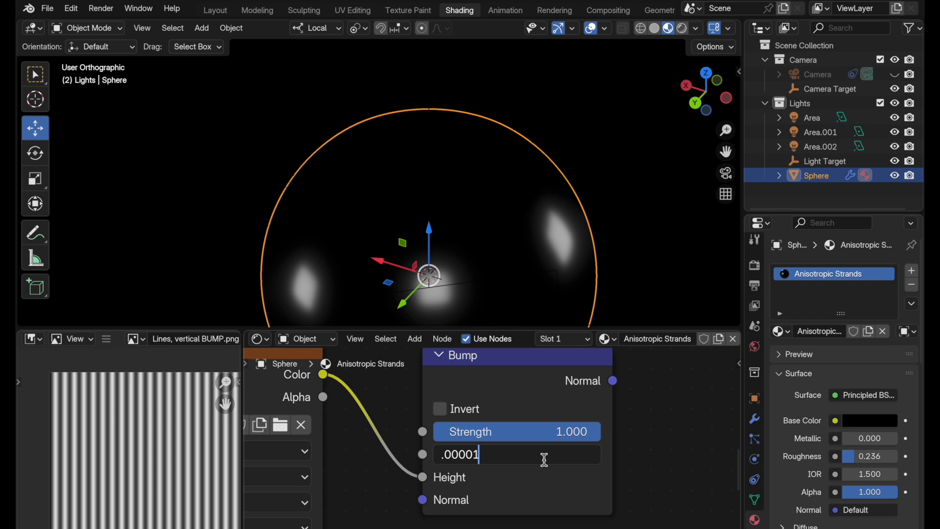
key(Return)
Step: Move the Bump node next to the Principled BSDF and connect its Normal output to the shader's Normal input
scroll(645, 423, right, 3)
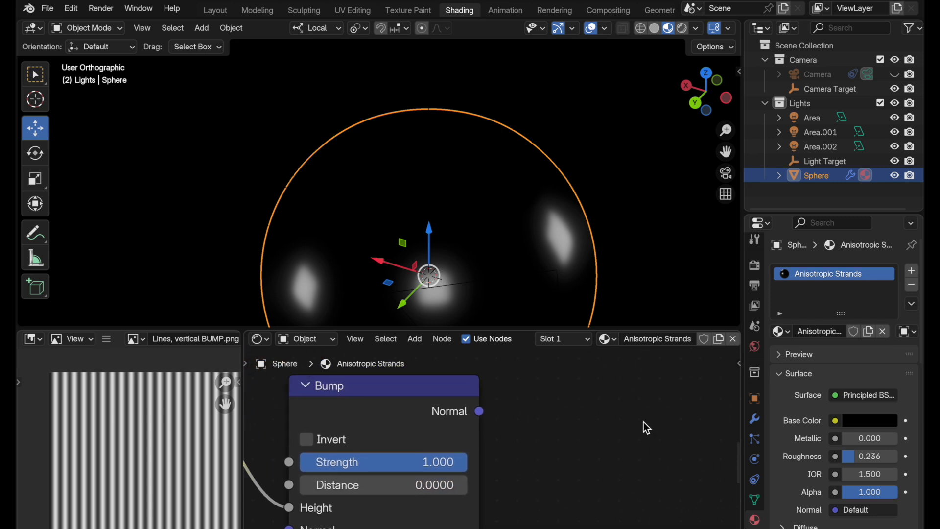
ctrl+middle_drag(641, 415, 468, 495)
drag(459, 419, 358, 443)
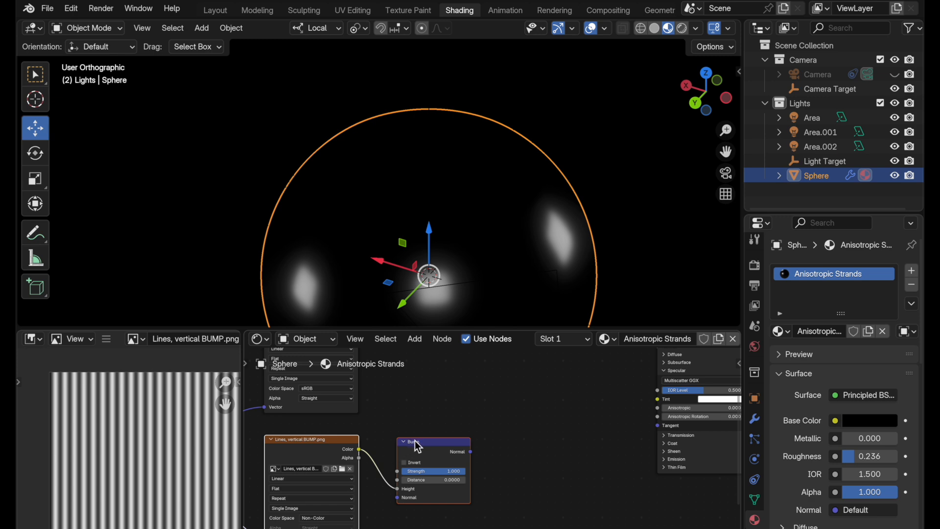
drag(415, 441, 574, 389)
middle_drag(614, 392, 547, 456)
drag(547, 456, 559, 398)
middle_drag(559, 399, 678, 514)
click(548, 364)
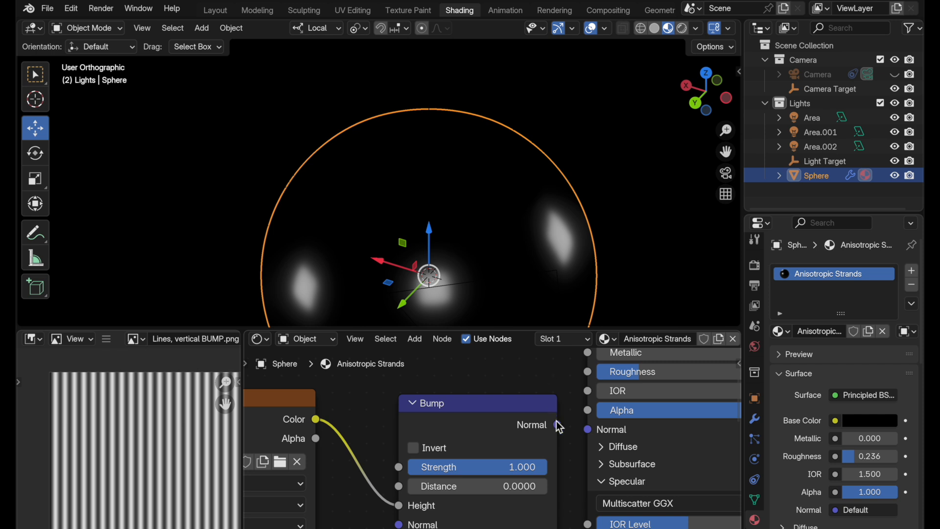
drag(557, 425, 587, 430)
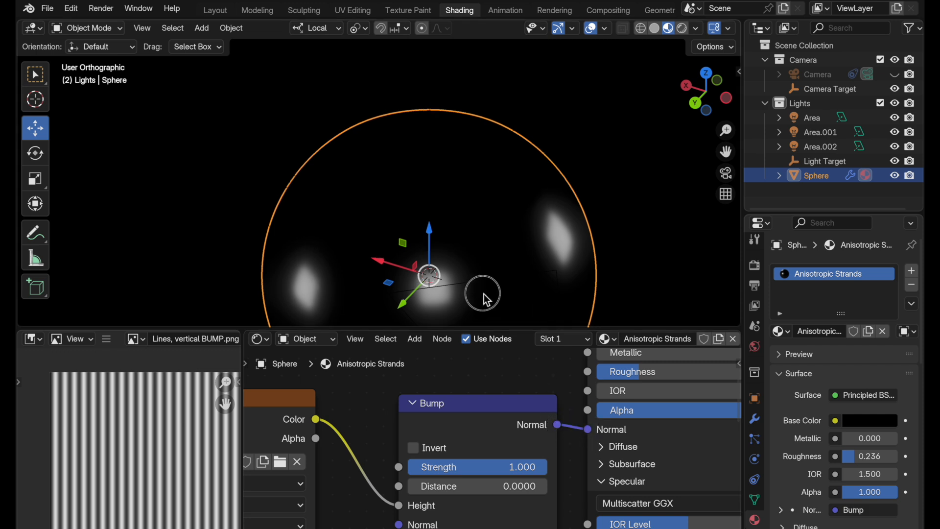
Step: Raise the Bump node's Distance to 0.00005 with the sphere's highlights enlarged in view
ctrl+middle_drag(485, 298, 595, 179)
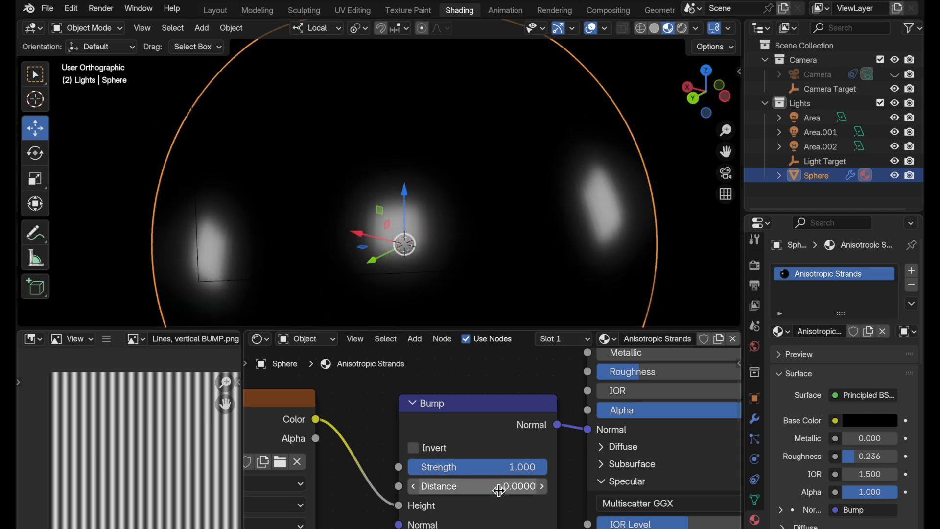
ctrl+middle_drag(502, 494, 582, 409)
middle_drag(540, 507, 531, 441)
click(532, 438)
key(End)
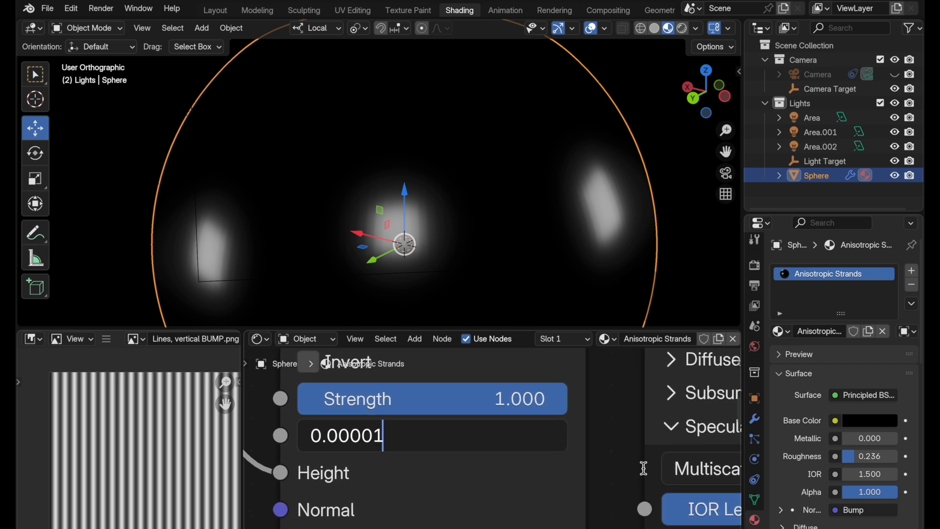
key(shift+Left)
text(5)
key(Return)
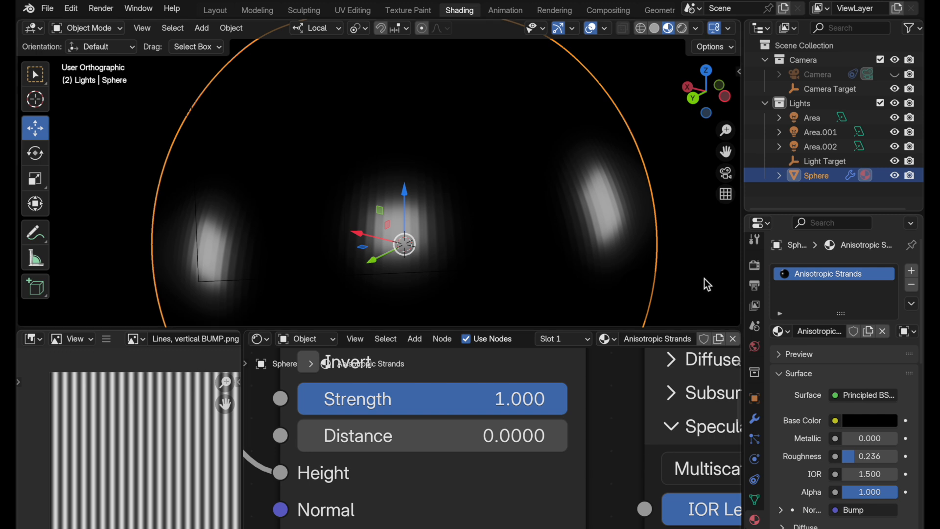
Step: Increase the Bump node's Distance in two stages, to 0.00012 and to 0.00015
click(466, 438)
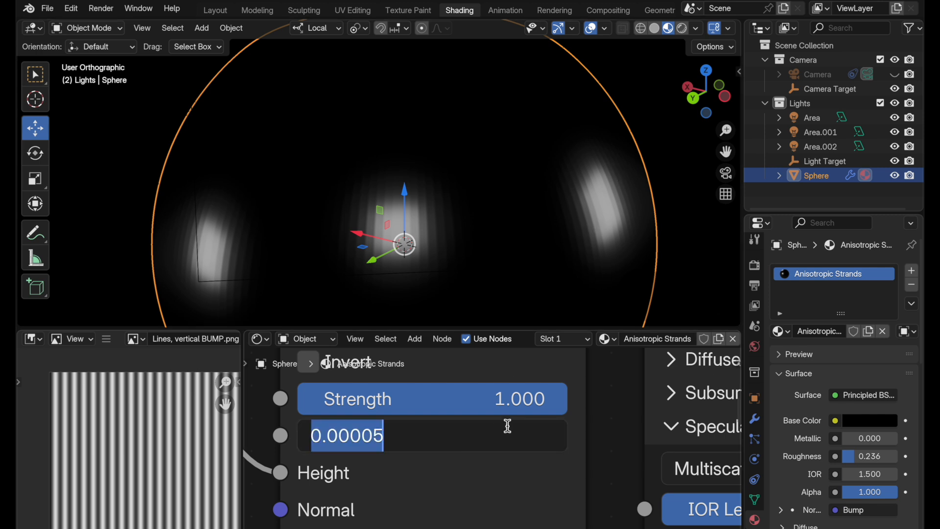
key(End)
key(shift+Left)
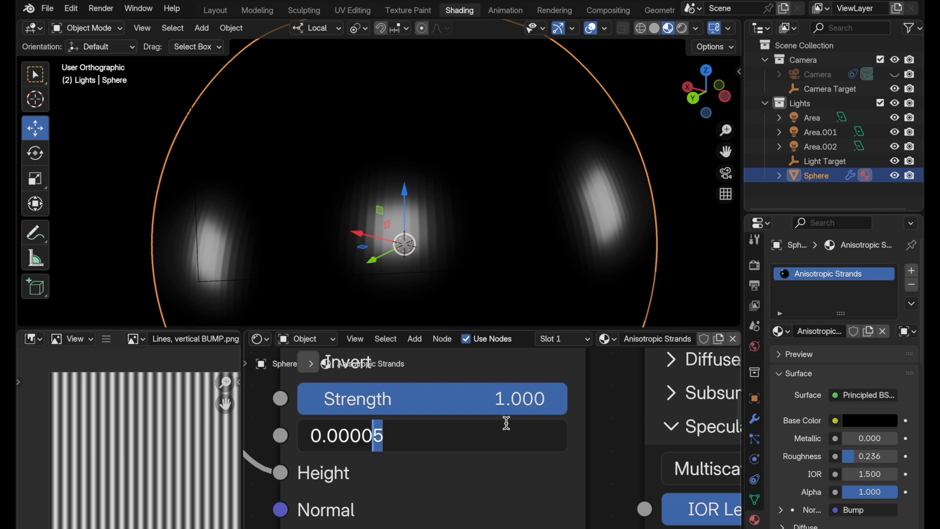
text(12)
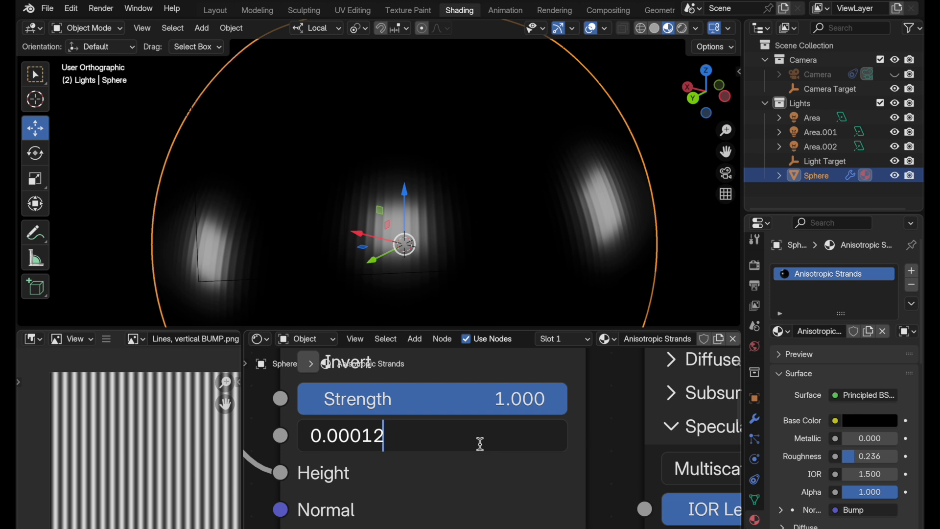
key(Return)
click(480, 444)
key(Right)
key(shift+Left)
text(5)
key(Return)
Step: Increase the Bump node's Distance in two stages, to 0.0002 and to 0.00025
click(480, 445)
key(Right)
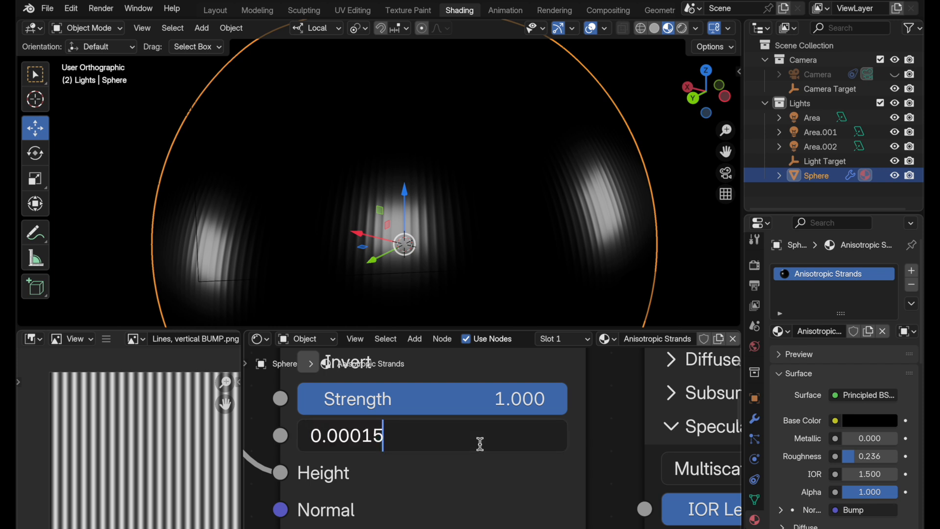
key(shift+Left)
key(shift+Left)
text(2)
key(Return)
click(480, 444)
key(Right)
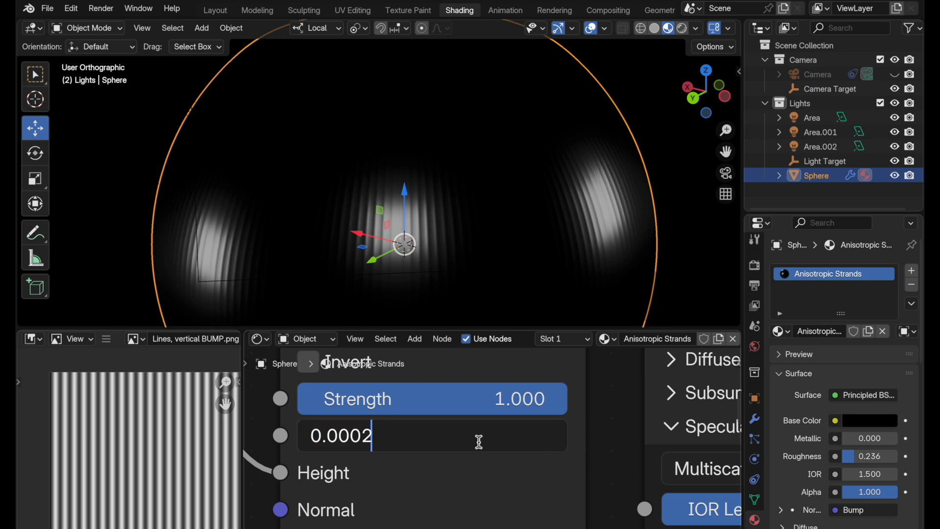
key(shift+Left)
text(25)
key(Return)
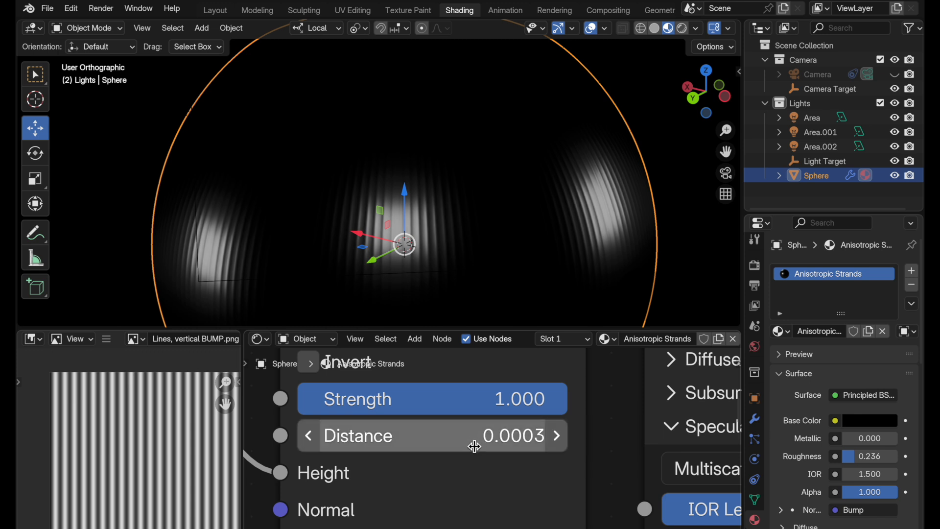
Step: Increase the Bump node's Distance in two stages, to 0.0003 and to 0.00035
click(473, 445)
key(Right)
key(shift+Left)
key(shift+Left)
text(3)
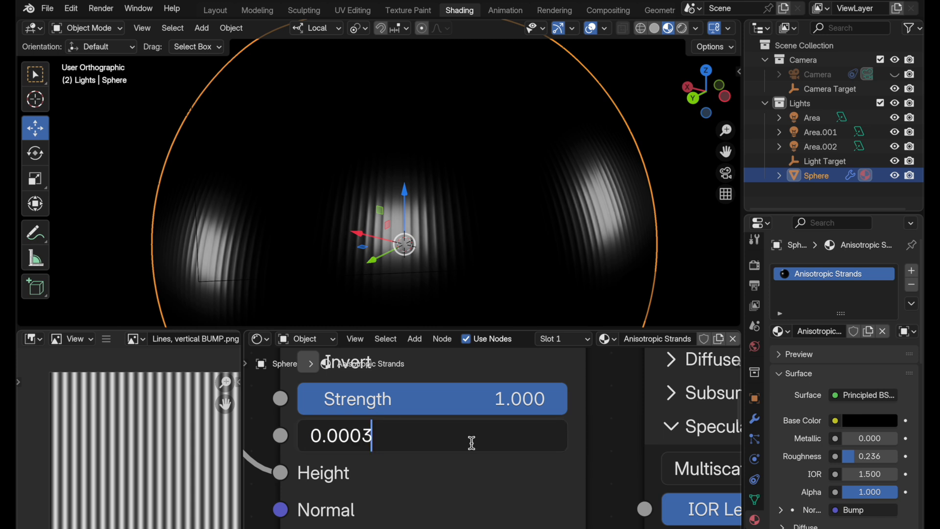
key(Return)
click(471, 443)
key(Right)
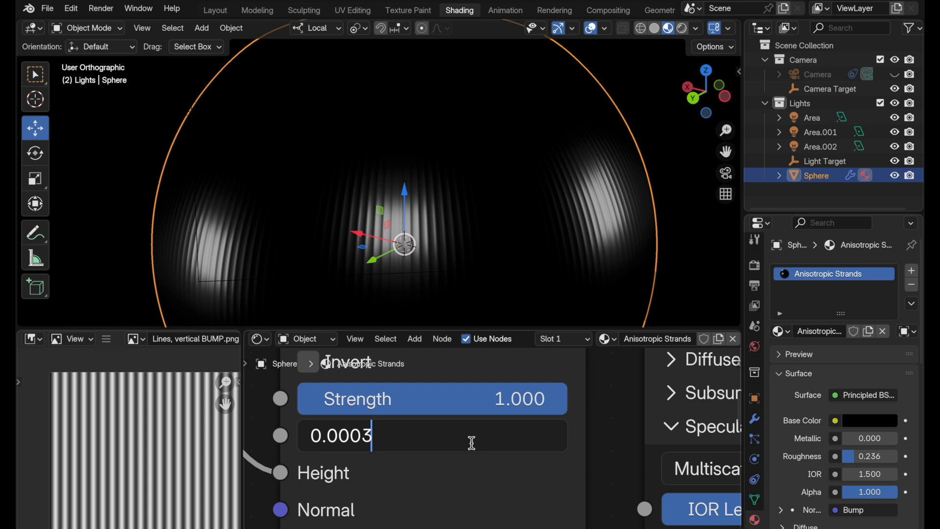
text(5)
key(Return)
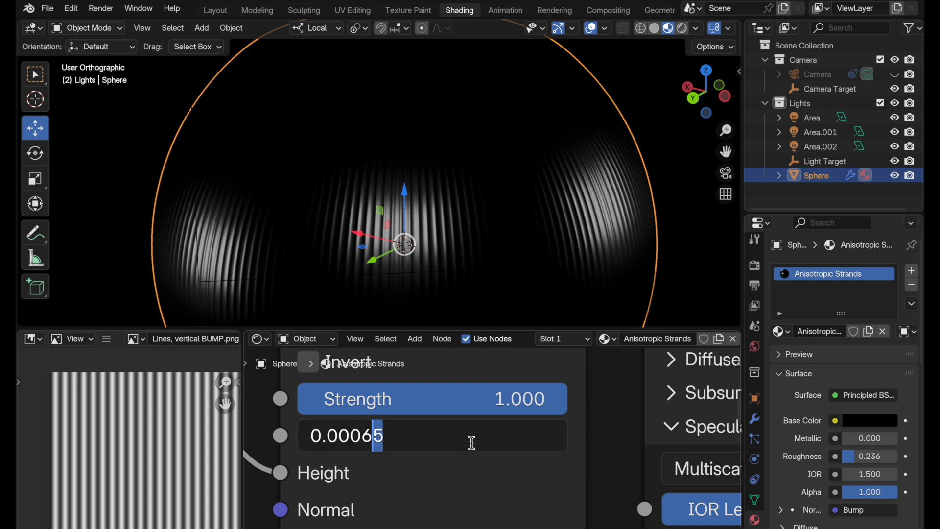
Step: Increase the Bump node's Distance in stages to 0.00075, 0.002 and 0.0025
key(shift+Left)
text(75)
key(Return)
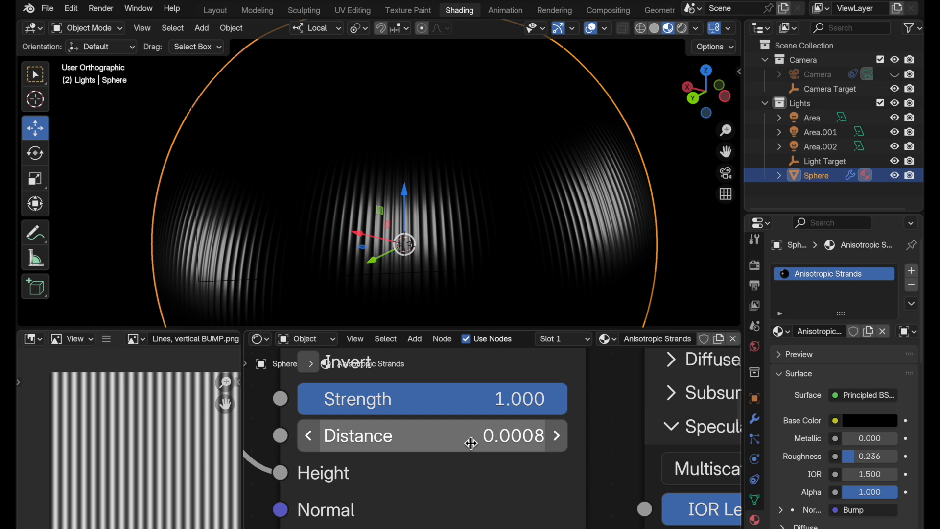
click(471, 443)
text(0.002)
key(Return)
click(471, 443)
click(471, 443)
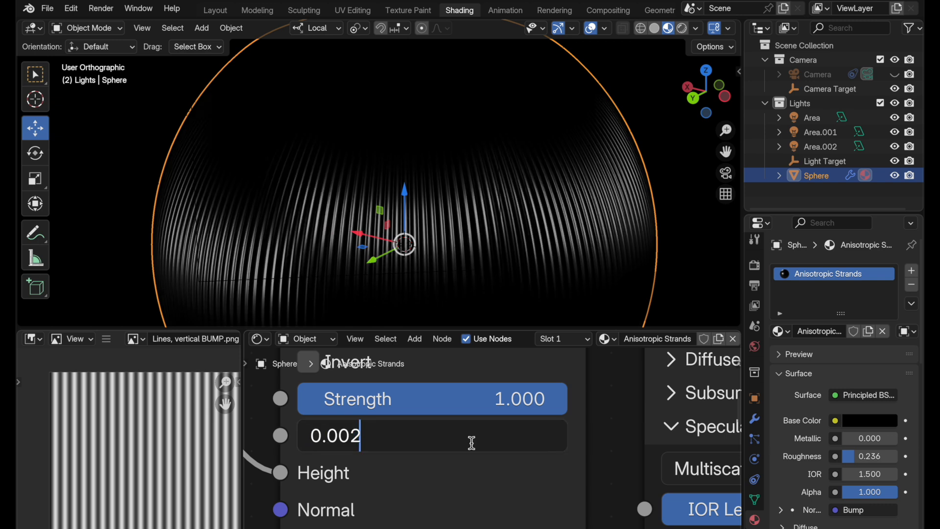
key(Return)
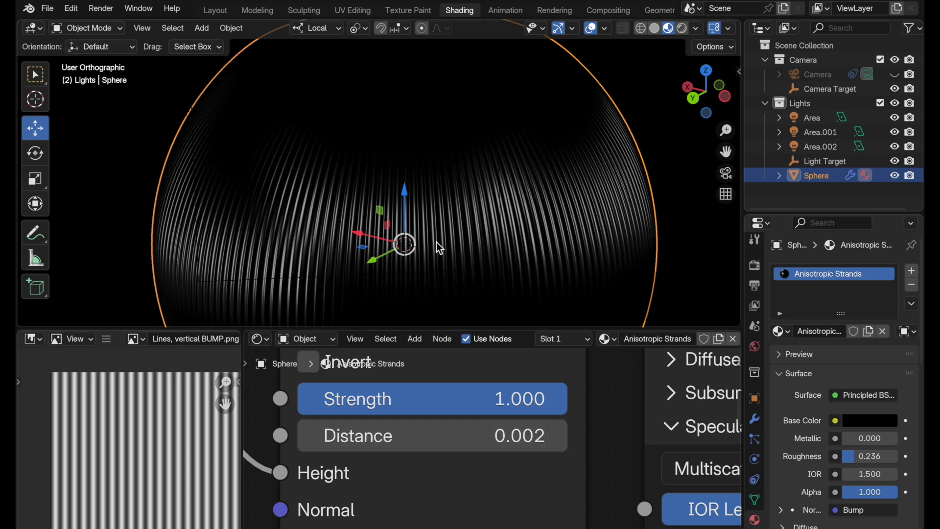
Step: Check the stretched highlights on the sphere and set the Bump node's Distance to 0.003
middle_drag(436, 247, 416, 292)
middle_drag(473, 191, 500, 185)
click(460, 420)
key(End)
key(shift+Left)
key(shift+Left)
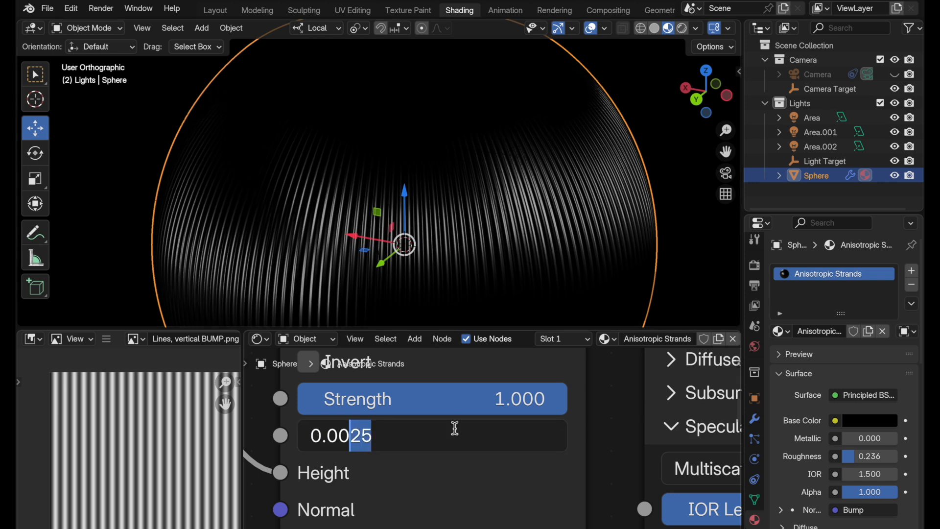
text(3)
key(Return)
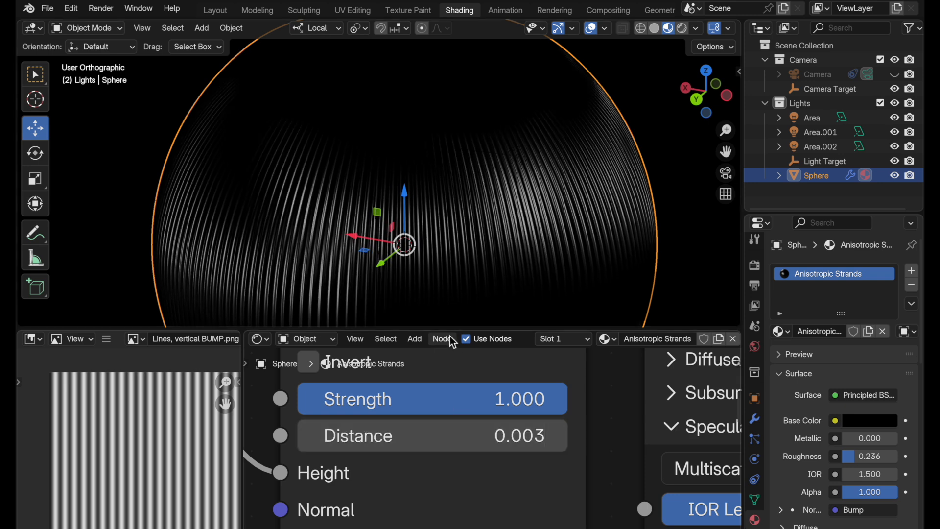
Step: Select the sphere's entire mesh in Edit Mode, switch the Image Editor to the UV Editor and select all UVs
mouse_move(471, 265)
middle_down()
mouse_move(462, 287)
mouse_move(486, 245)
mouse_move(467, 263)
middle_up()
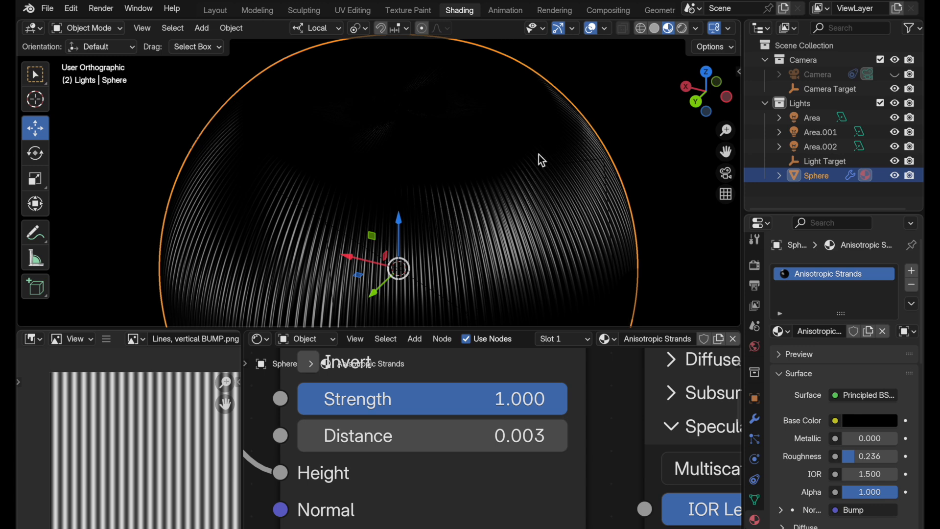
key(Tab)
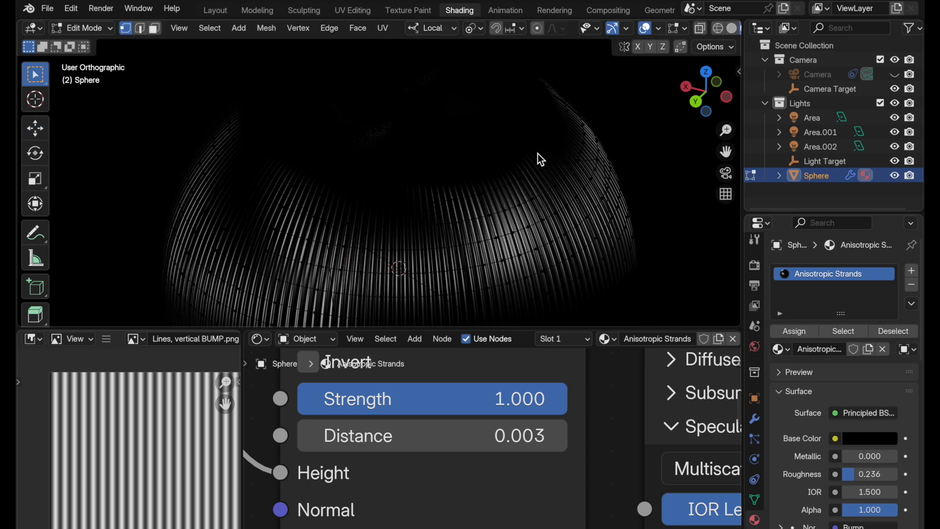
key(a)
click(31, 339)
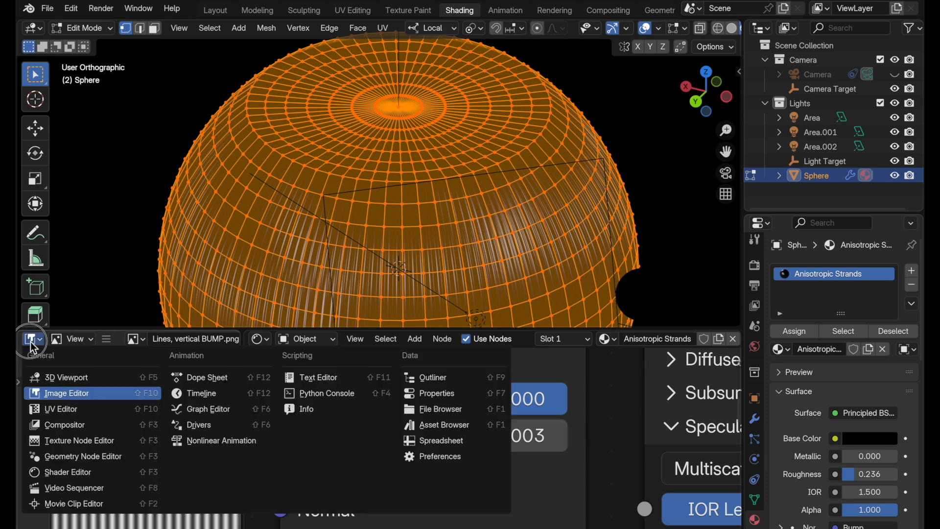
click(55, 409)
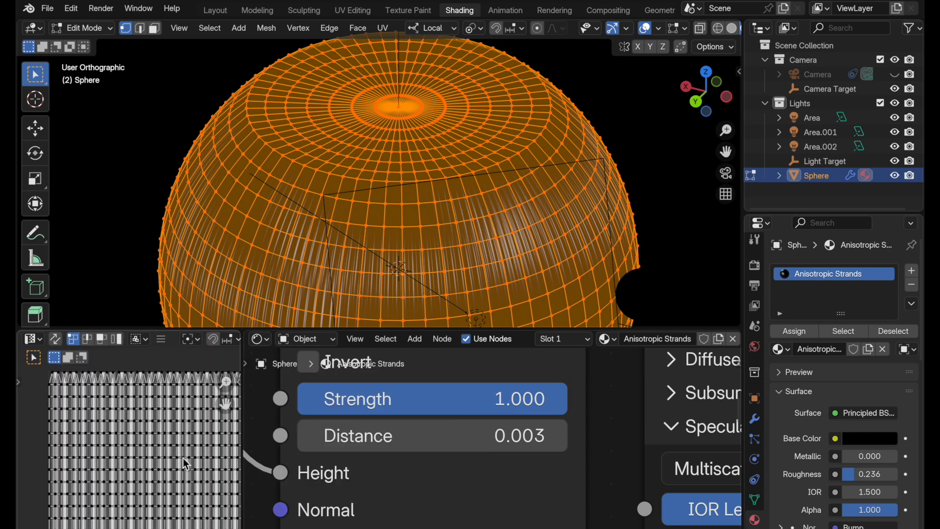
key(a)
scroll(182, 457, down, 5)
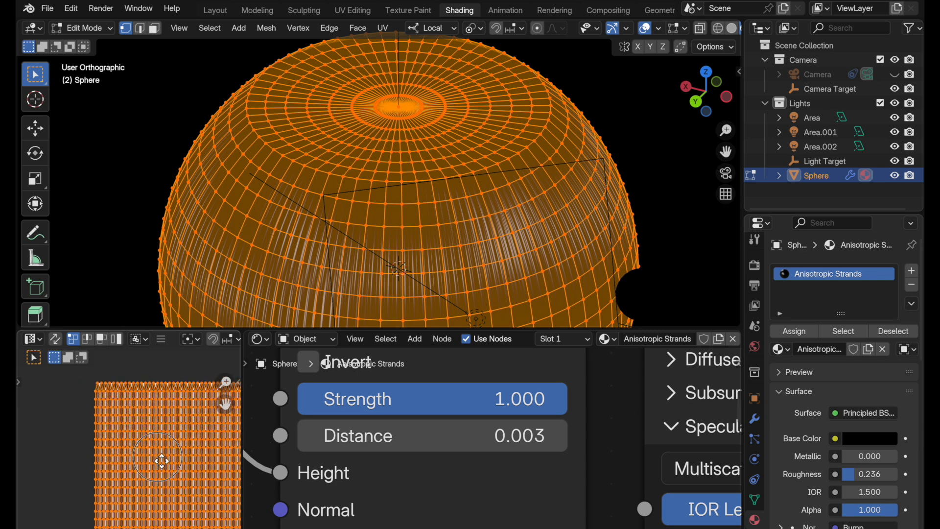
Step: Hide the viewport overlays and rotate all of the sphere's selected UVs a quarter turn in the UV Editor
middle_drag(221, 451, 182, 437)
scroll(187, 412, down, 1)
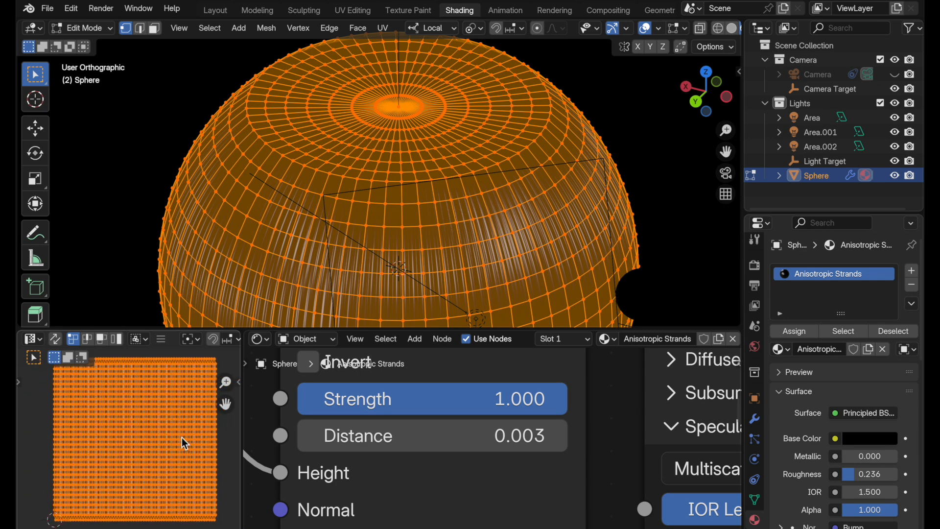
click(648, 30)
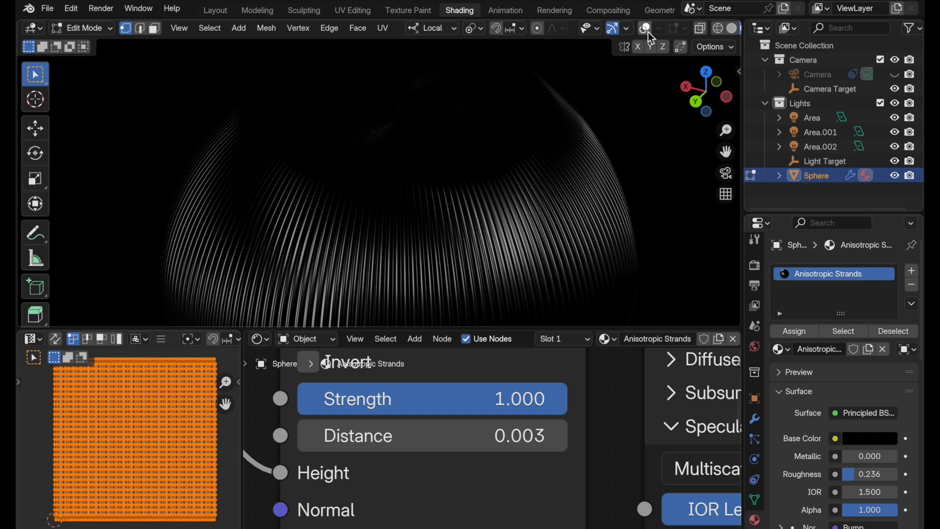
key(r)
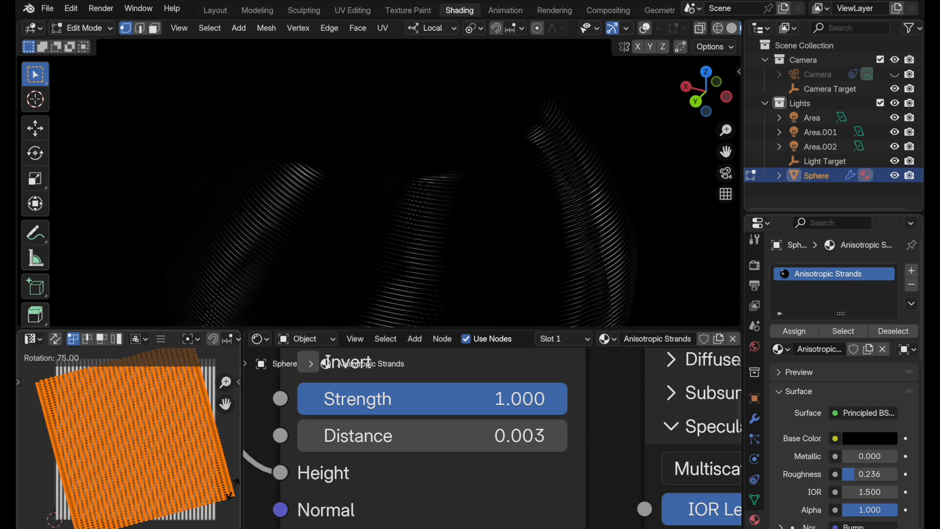
click(218, 518)
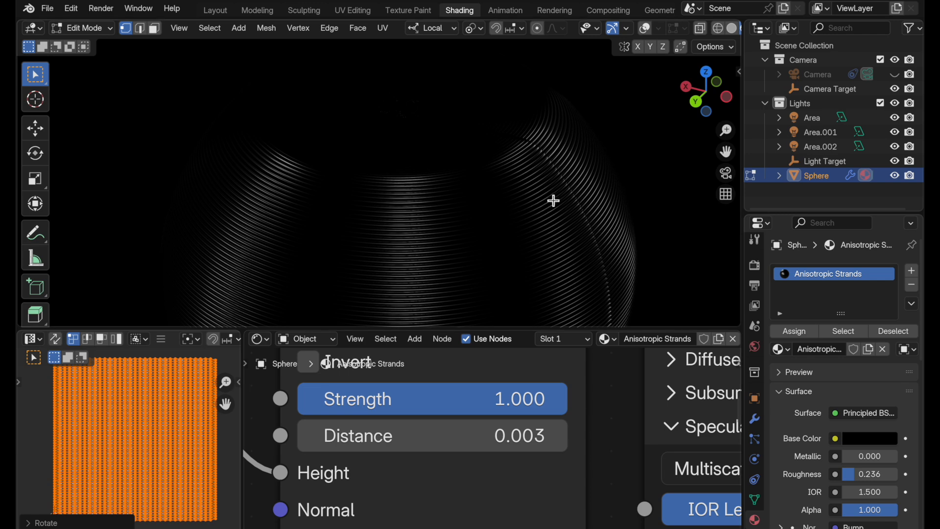
Step: Examine how the highlights stretch across the rotated strands around the sphere's pole and sides, and check the shader's Specular settings
key(c)
mouse_move(552, 219)
middle_down()
mouse_move(519, 253)
mouse_move(546, 248)
mouse_move(521, 239)
mouse_move(619, 218)
mouse_move(640, 230)
mouse_move(538, 235)
middle_up()
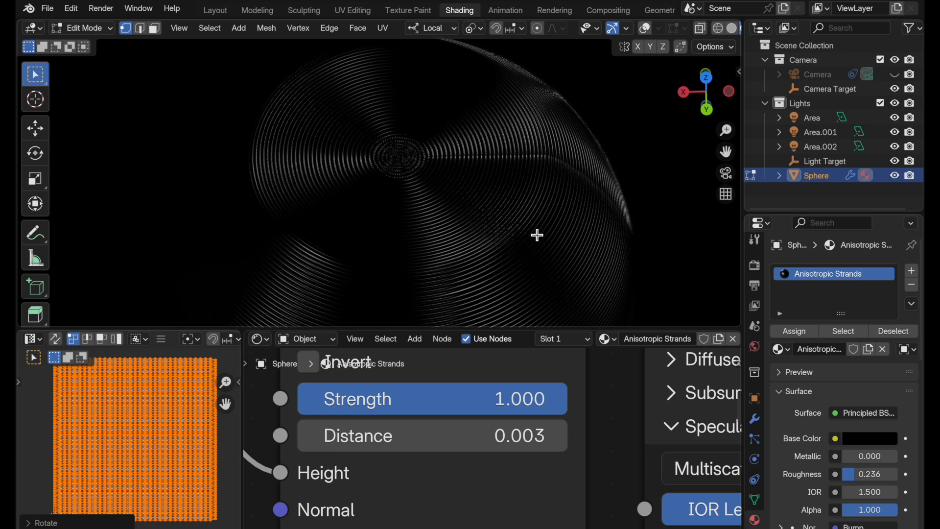
scroll(514, 252, up, 4)
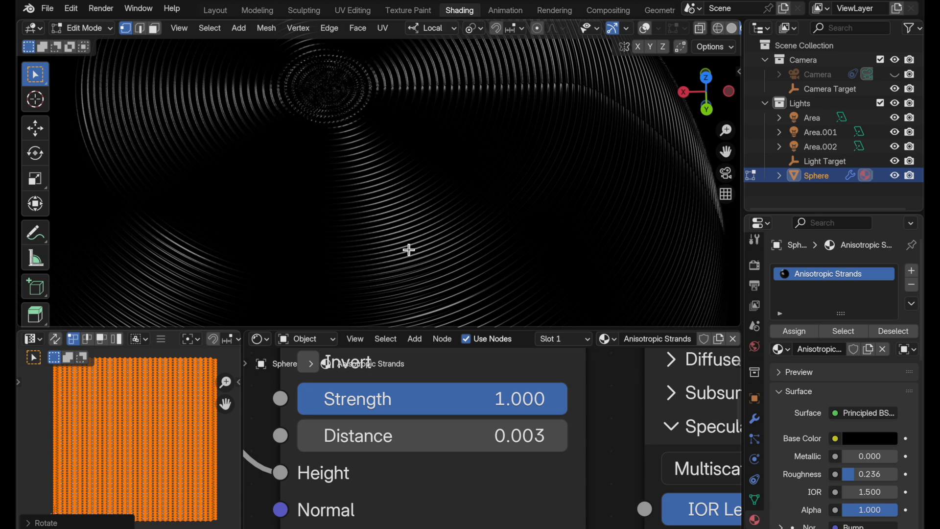
scroll(485, 445, down, 8)
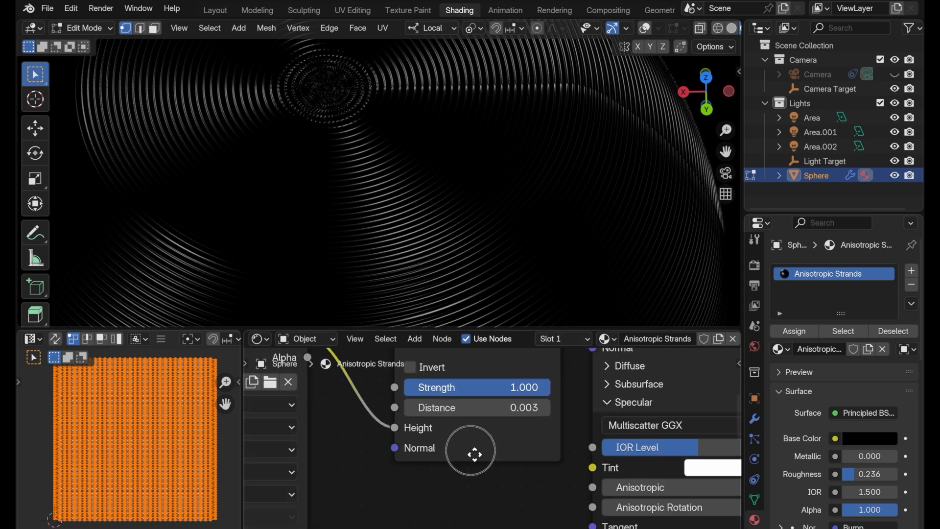
middle_drag(496, 443, 421, 446)
ctrl+middle_drag(537, 459, 584, 418)
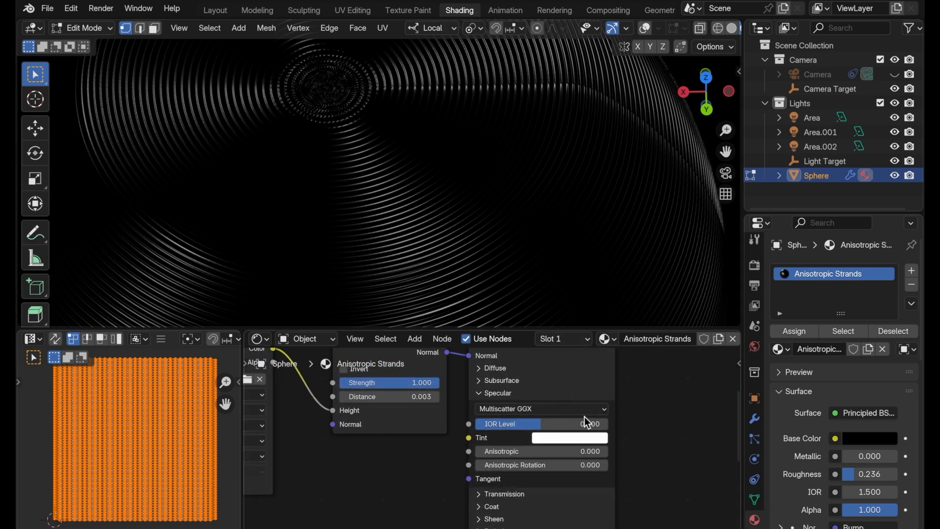
middle_drag(497, 233, 415, 255)
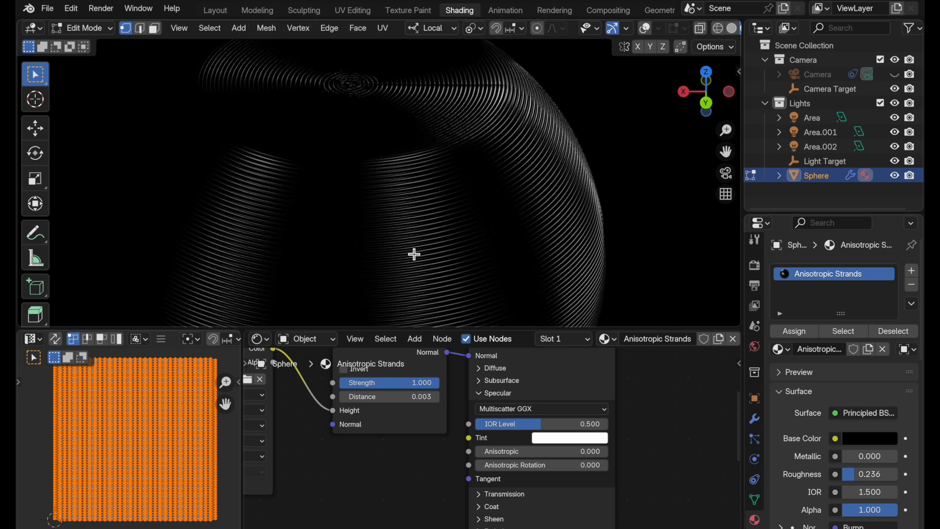
Step: Delete the Bump node and the "Lines, vertical BUMP.png" image texture node from the Anisotropic Strands material
middle_drag(407, 445, 506, 514)
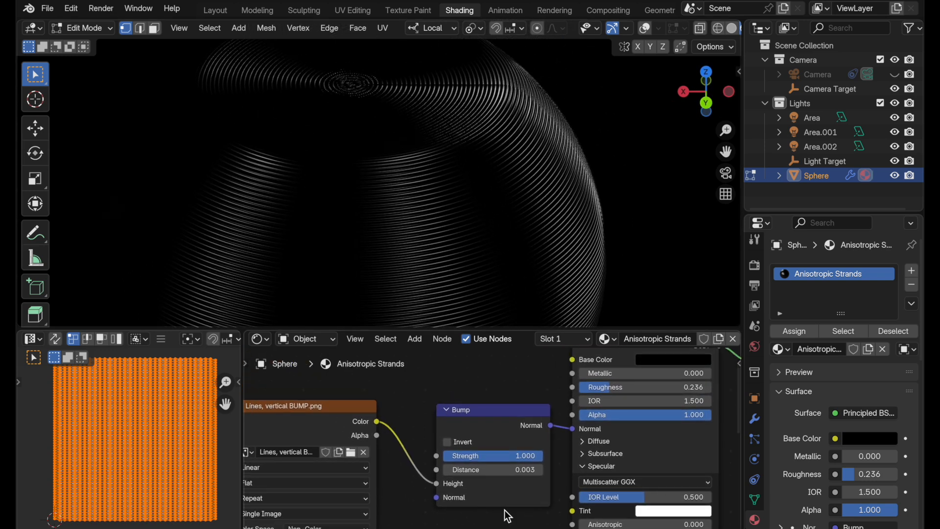
click(521, 414)
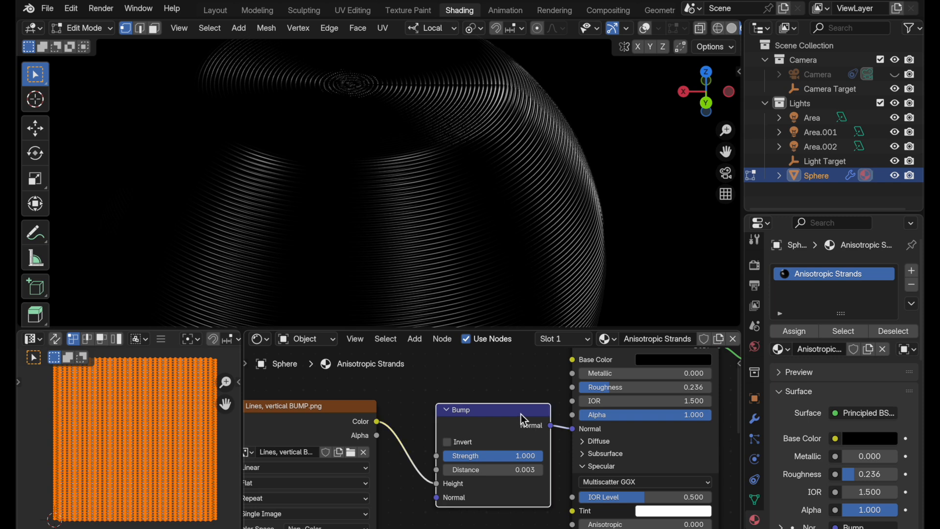
shift+click(354, 410)
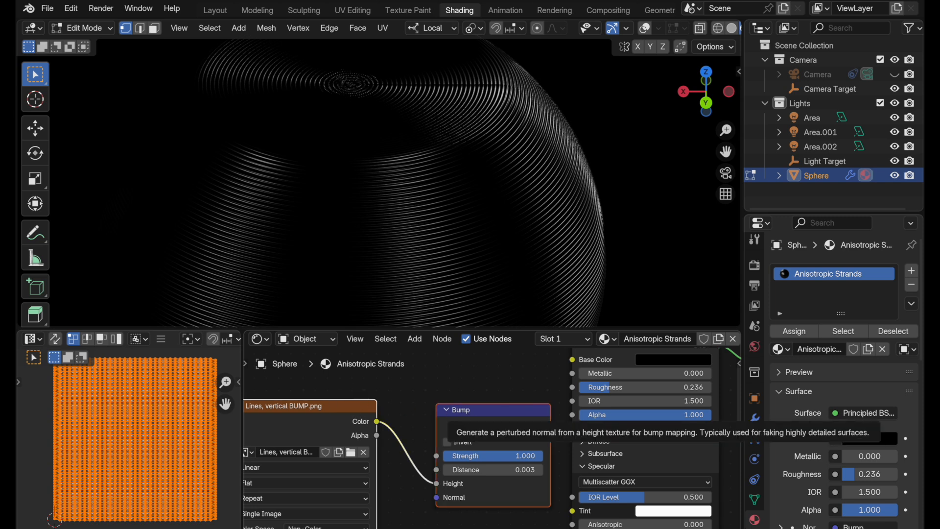
key(x)
scroll(489, 409, down, 1)
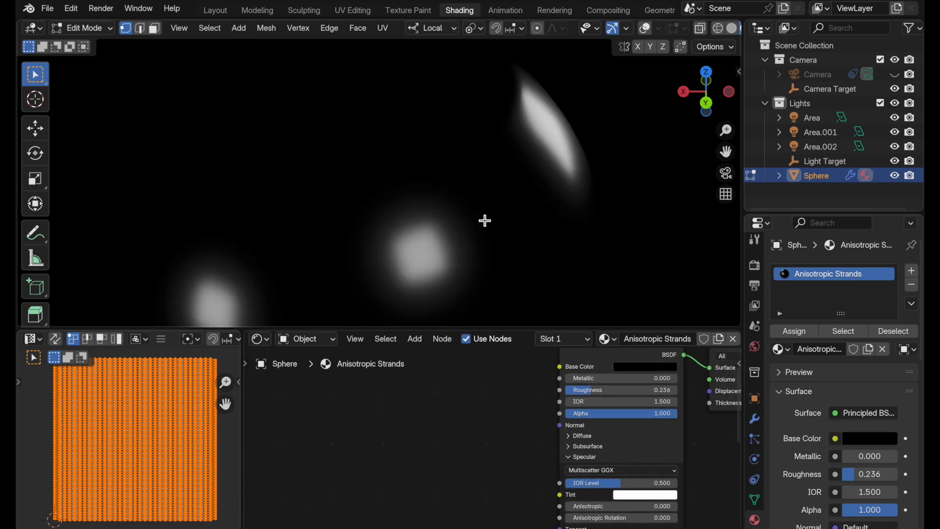
Step: Switch the viewport to Rendered shading and set the Principled shader's Anisotropic value to 1
scroll(629, 34, down, 3)
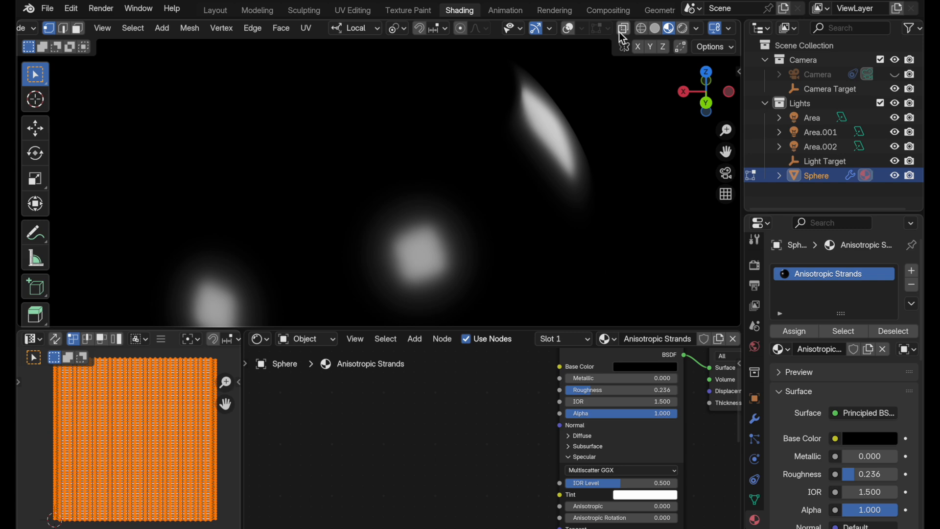
click(682, 29)
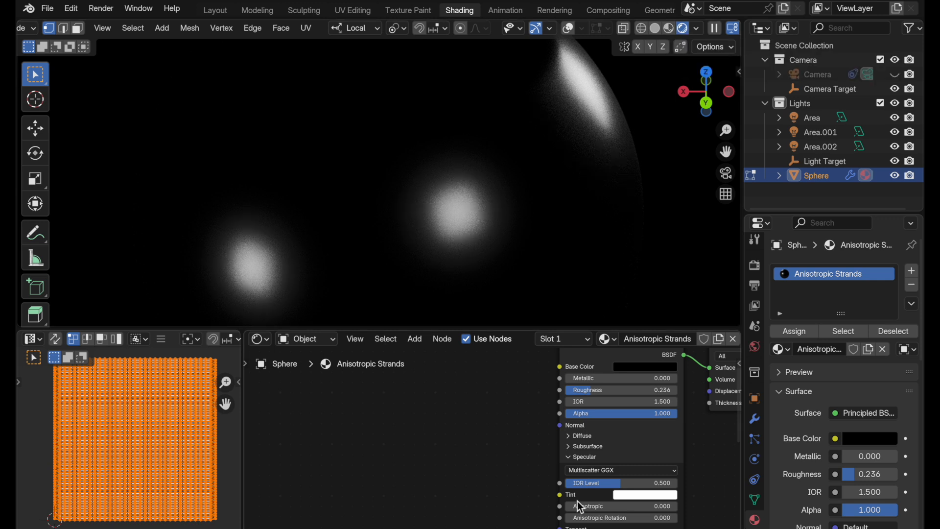
scroll(581, 504, up, 4)
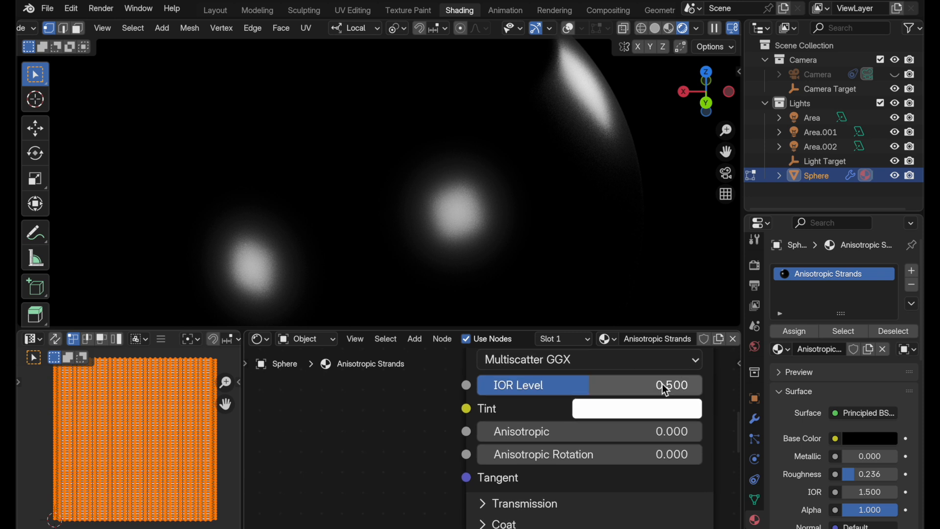
middle_drag(658, 389, 604, 428)
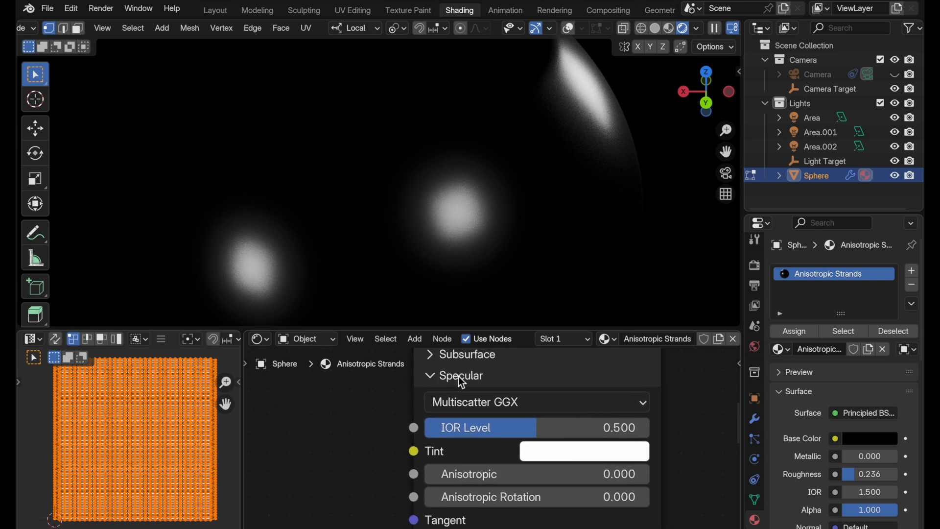
mouse_move(487, 414)
middle_down()
mouse_move(500, 387)
mouse_move(495, 405)
middle_up()
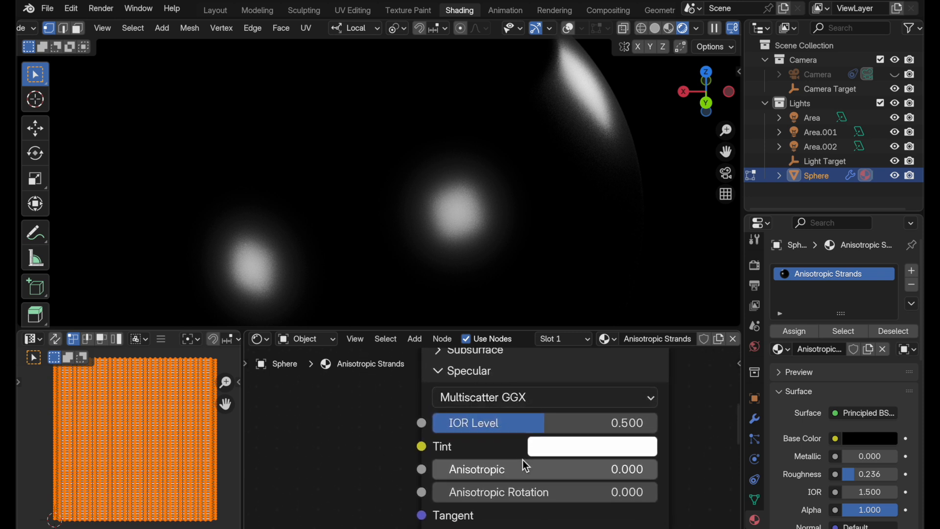
click(461, 471)
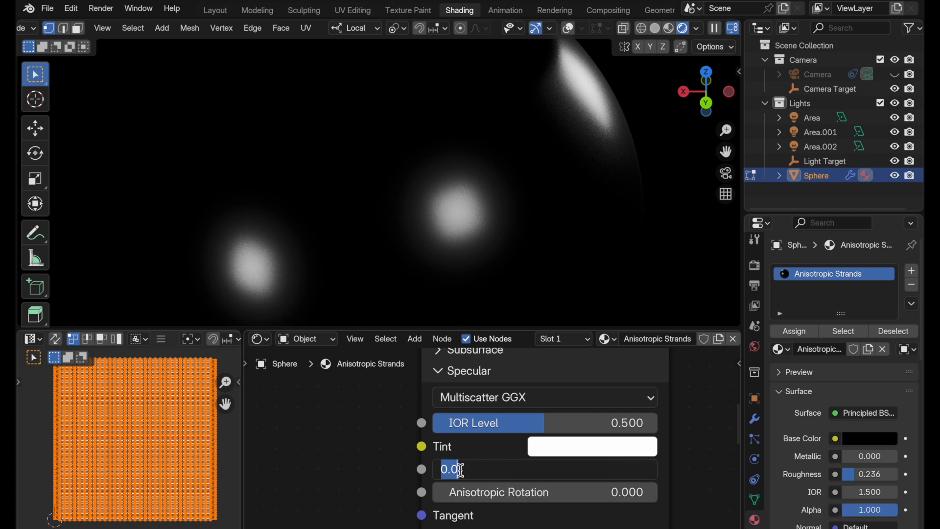
text(1)
key(Return)
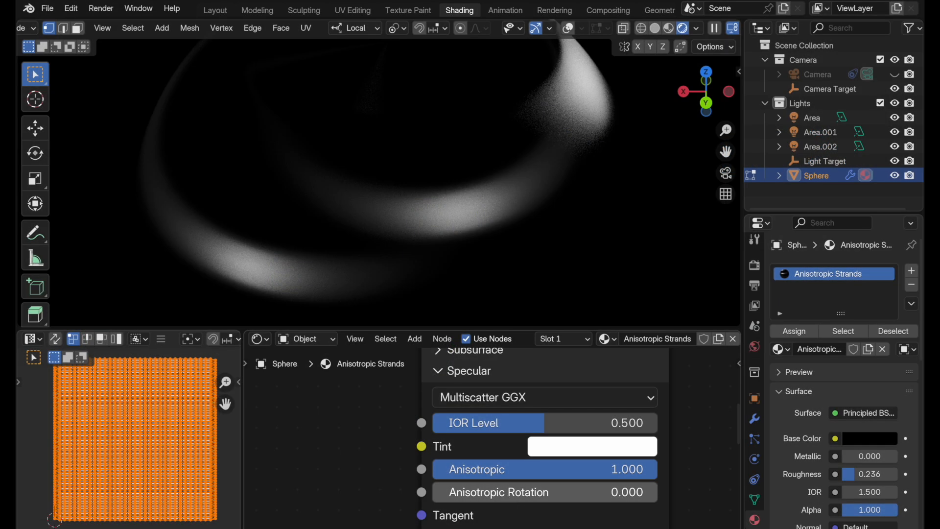
Step: Set the Principled shader's Anisotropic Rotation to 0.25
click(505, 494)
text(.25)
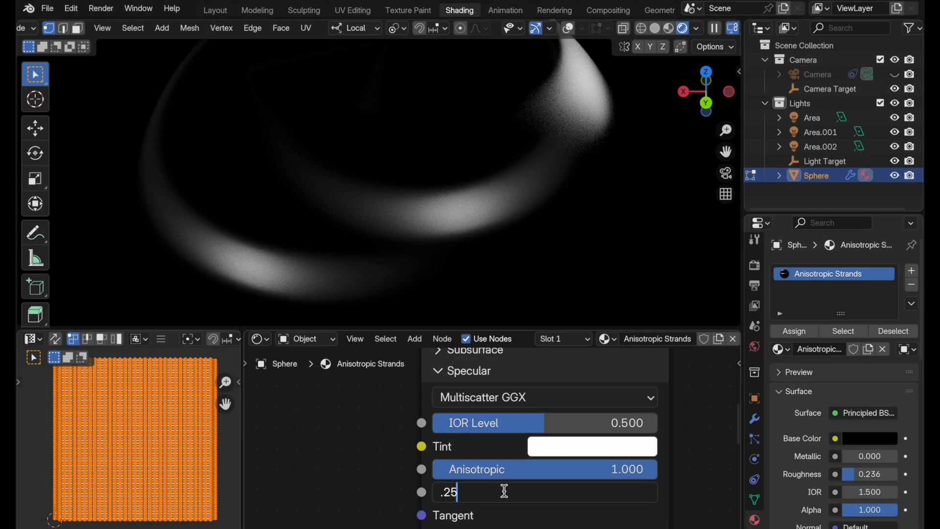
key(Return)
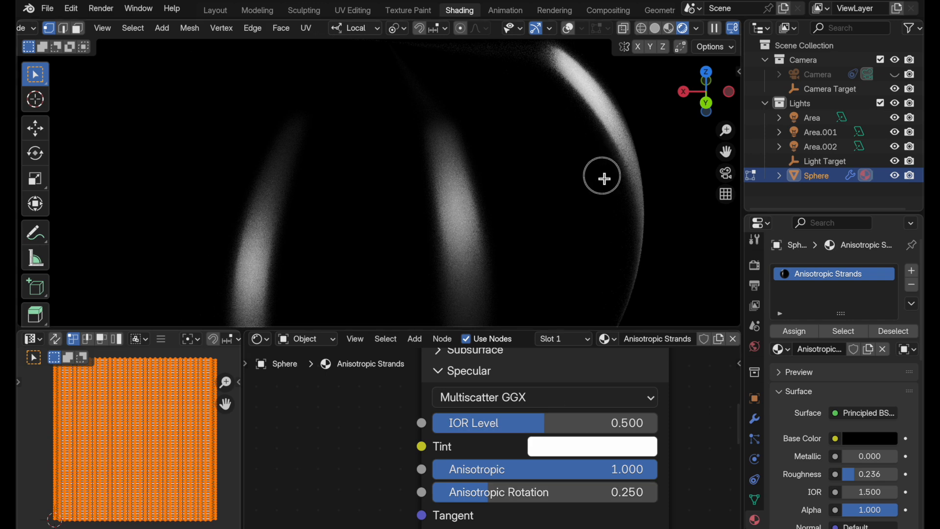
scroll(604, 181, up, 3)
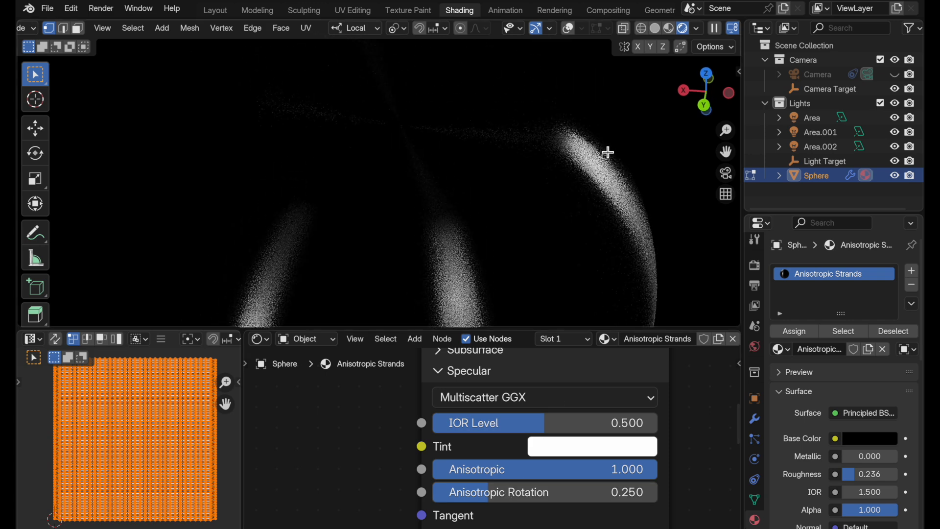
Step: Return to Object Mode and reposition the Area and Area.001 lights so their highlights fall near the sphere's pole
key(Tab)
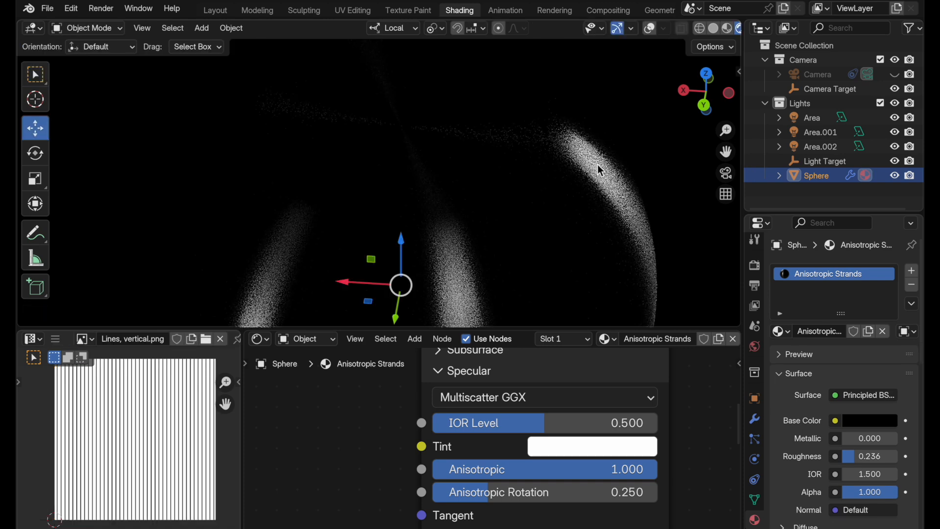
click(806, 119)
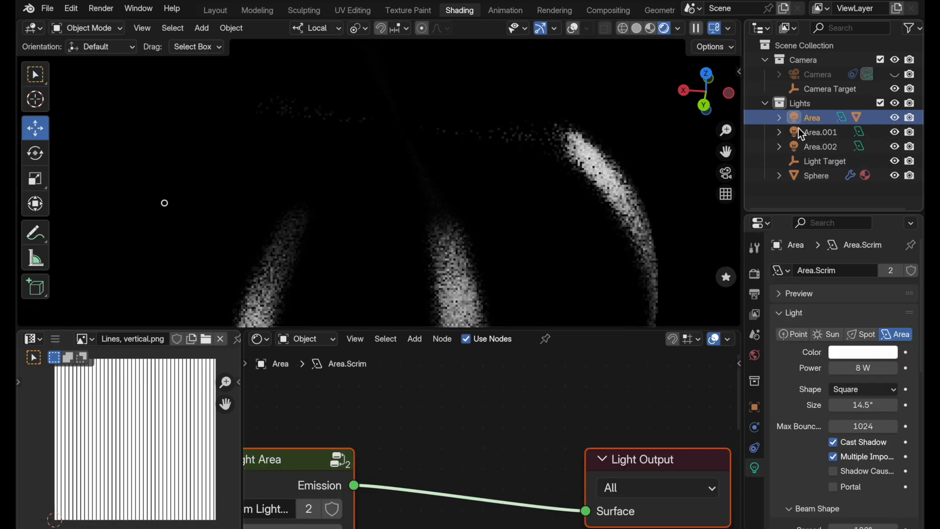
drag(556, 161, 294, 193)
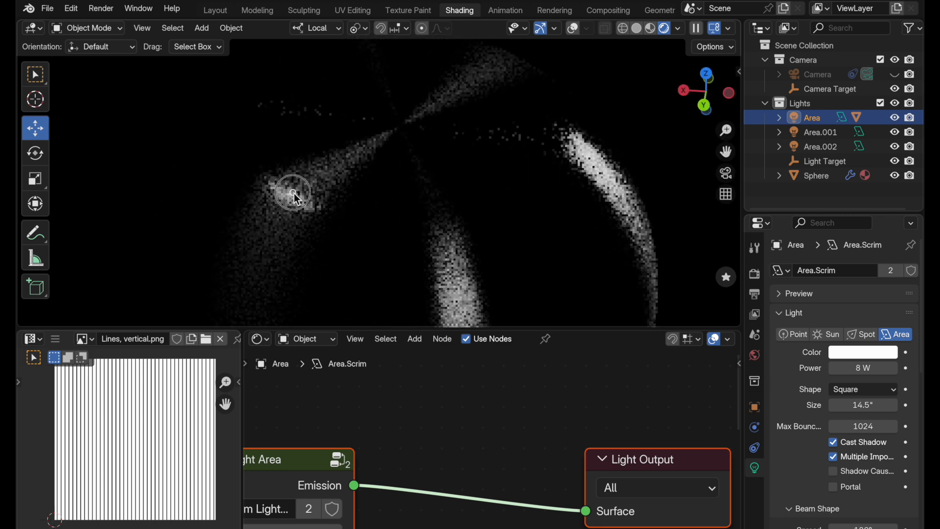
click(832, 132)
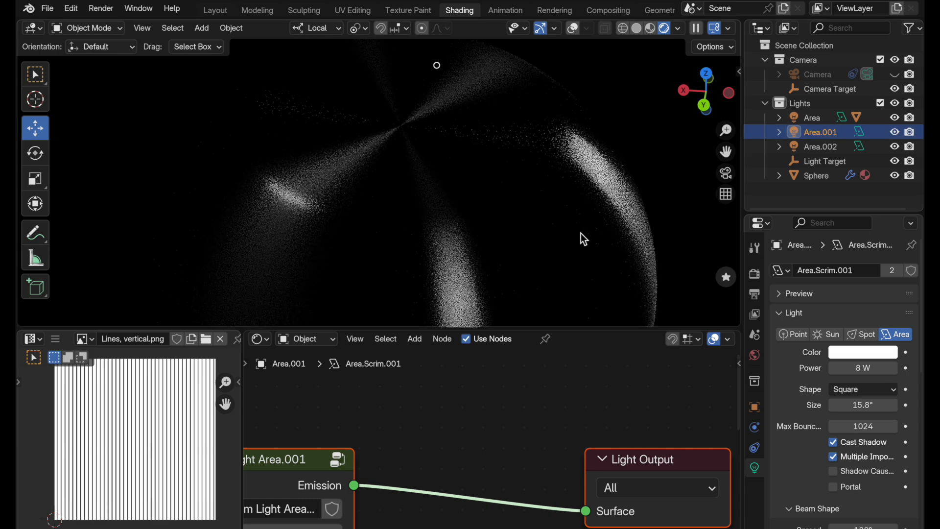
drag(581, 233, 552, 130)
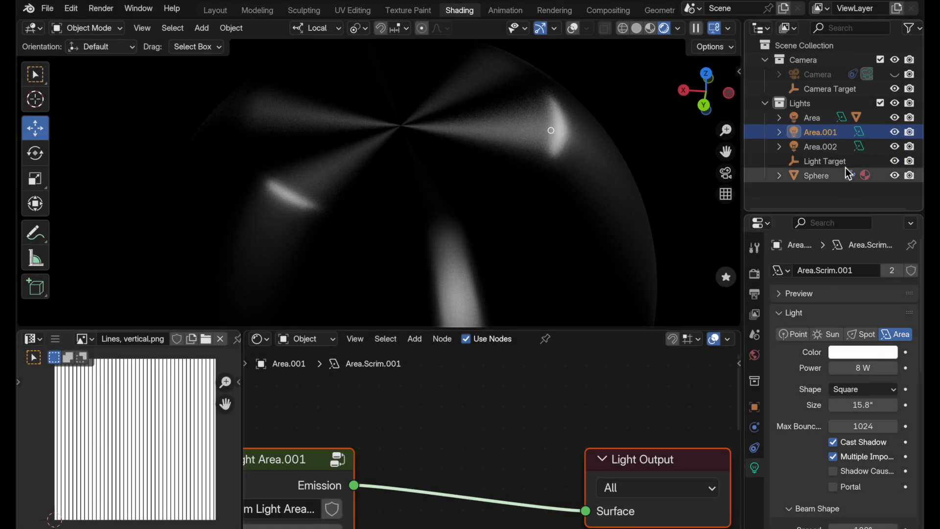
Step: Reselect the Sphere, turn the viewport overlays back on and frame the sphere from farther away
click(821, 175)
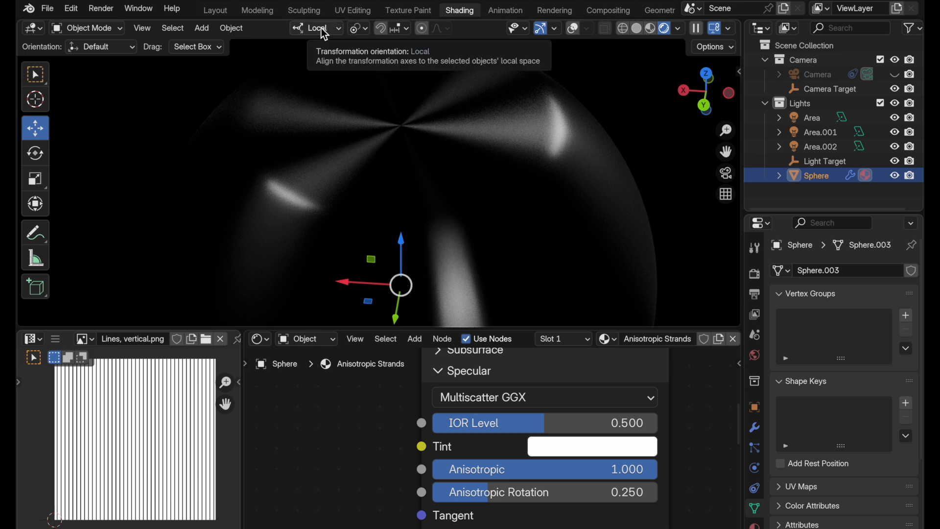
click(573, 29)
ctrl+middle_drag(518, 173, 422, 216)
shift+middle_drag(422, 215, 394, 213)
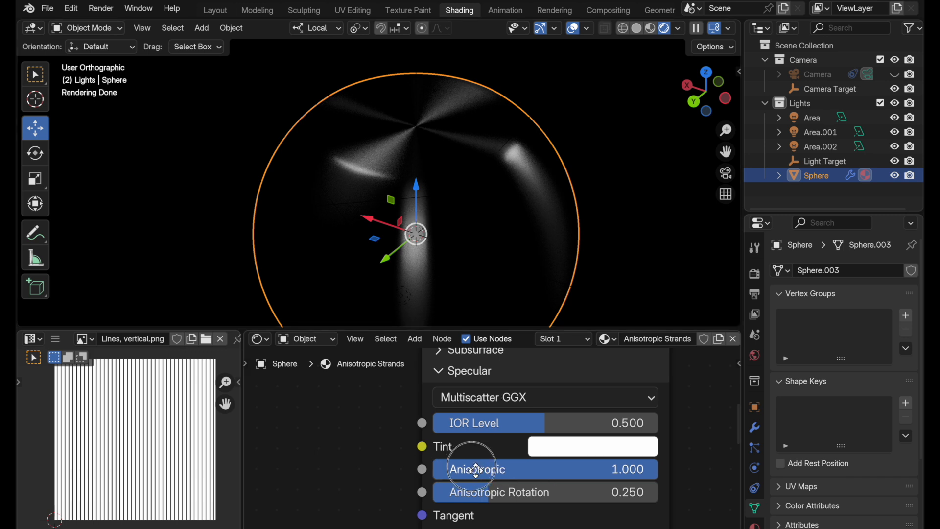
Step: Add a Tangent node beside the Principled shader and connect its output to the shader's Tangent input
middle_drag(474, 471, 595, 452)
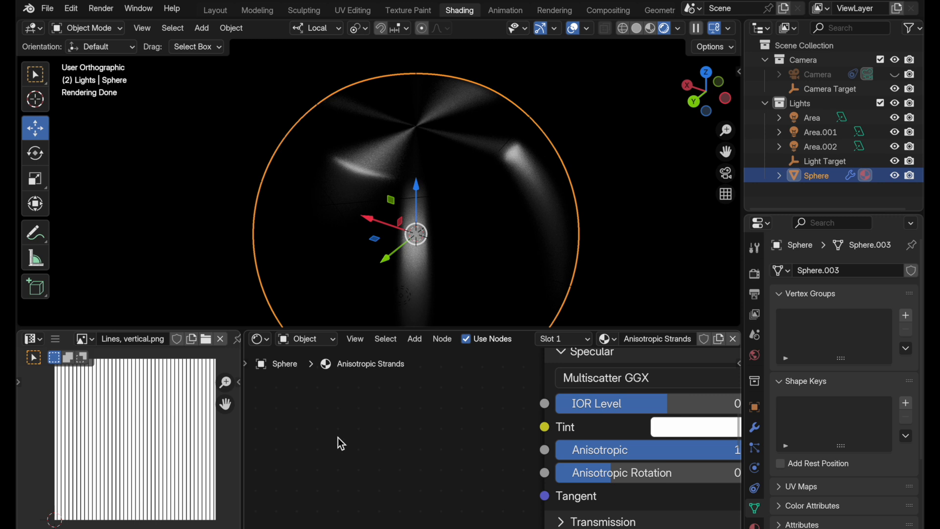
key(shift+a)
text(tan)
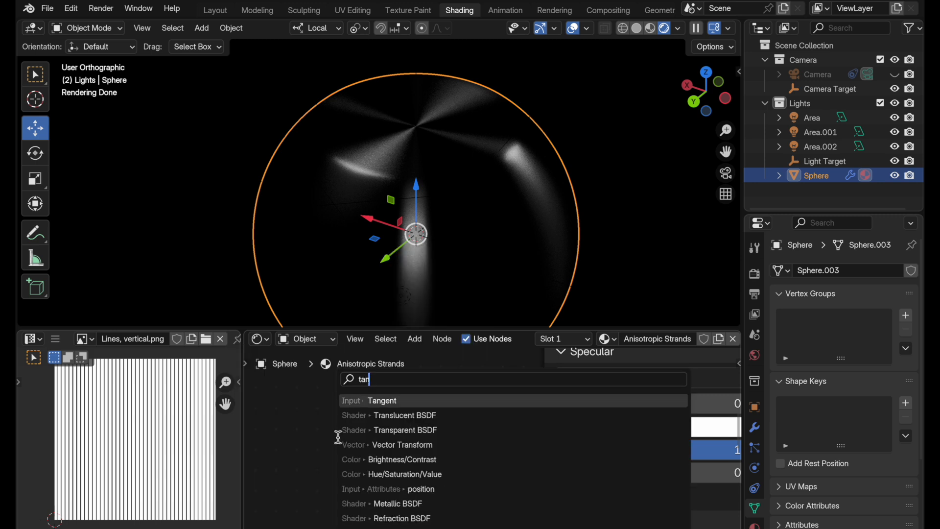
click(375, 400)
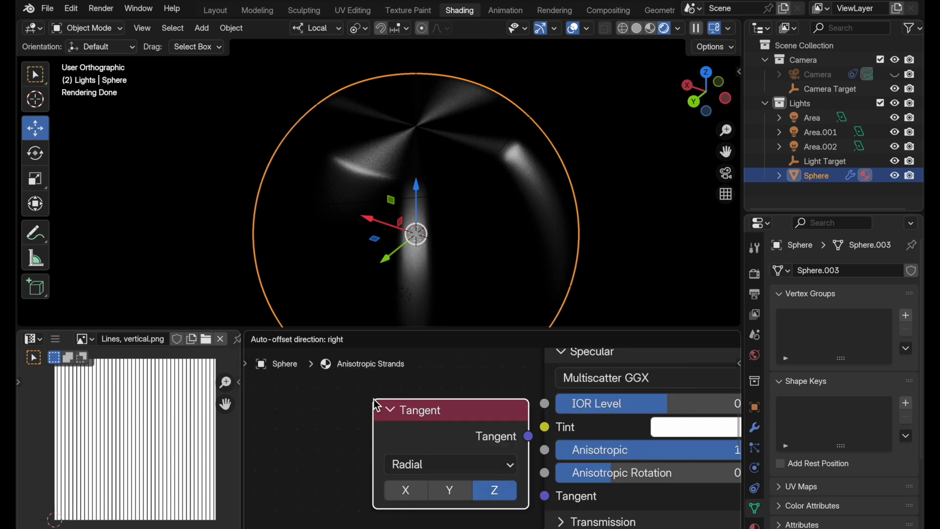
click(319, 413)
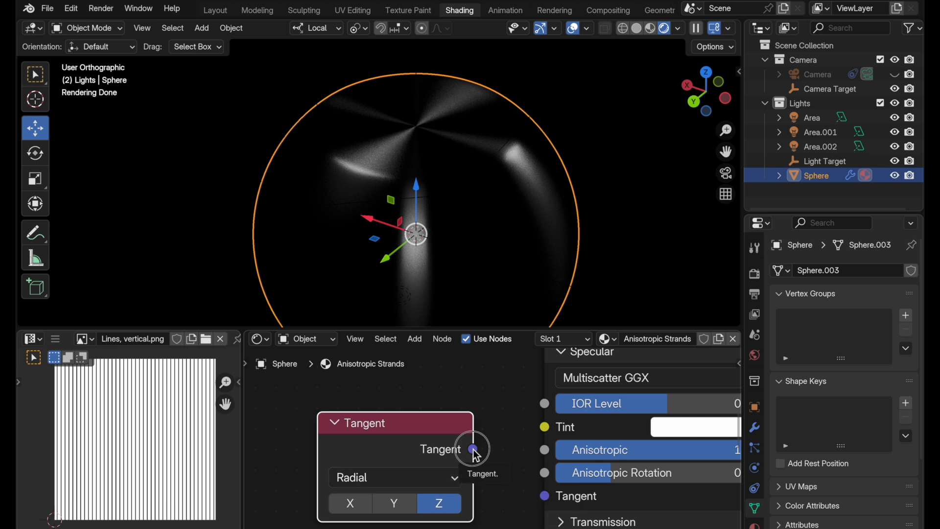
drag(474, 449, 543, 499)
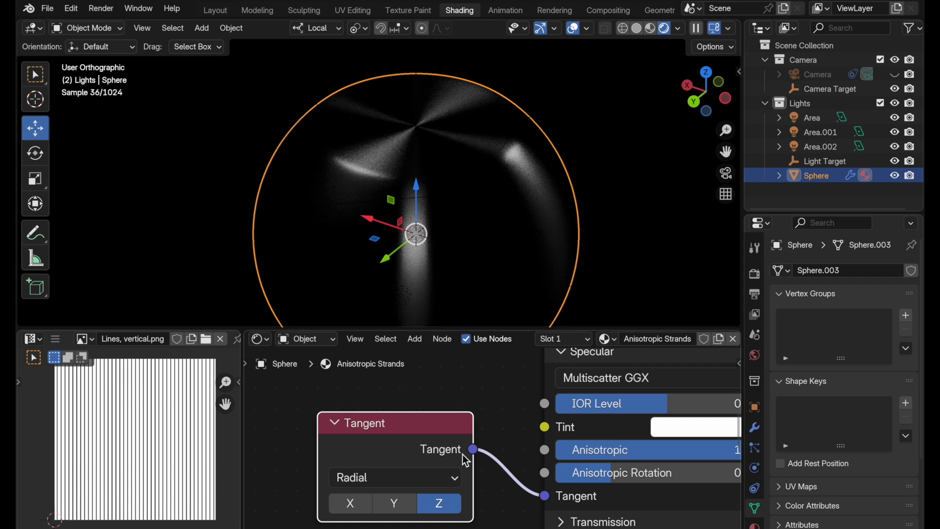
Step: Lower the Principled shader's Anisotropic to about 0.604 to compare the highlights, and return it to 1
middle_drag(498, 436, 442, 427)
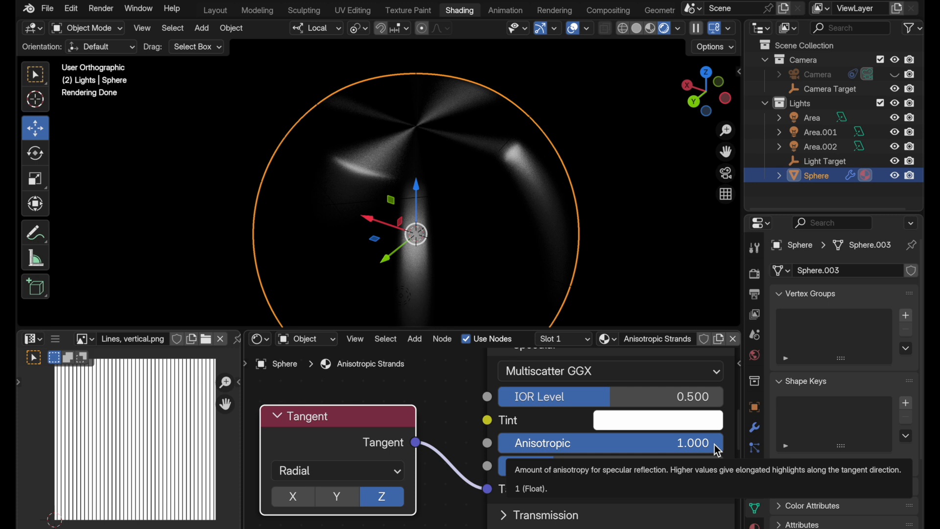
drag(715, 445, 636, 444)
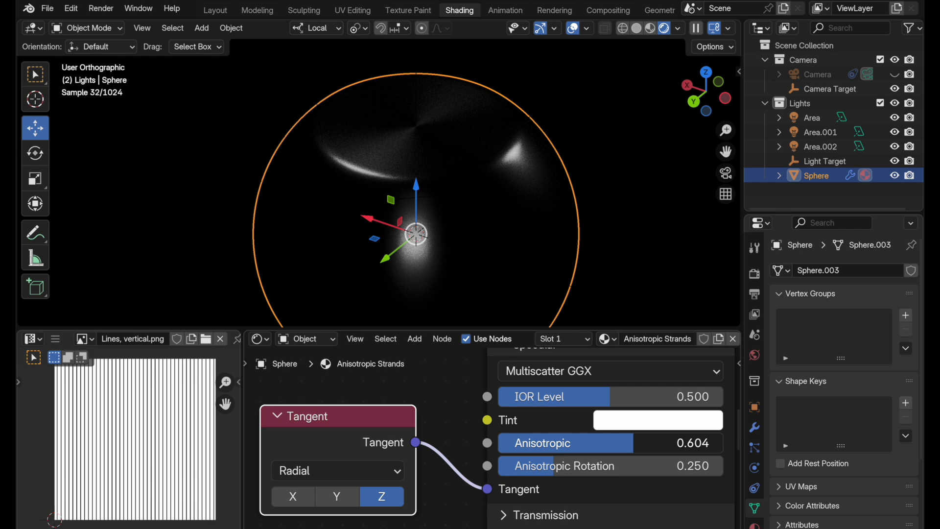
drag(633, 443, 719, 443)
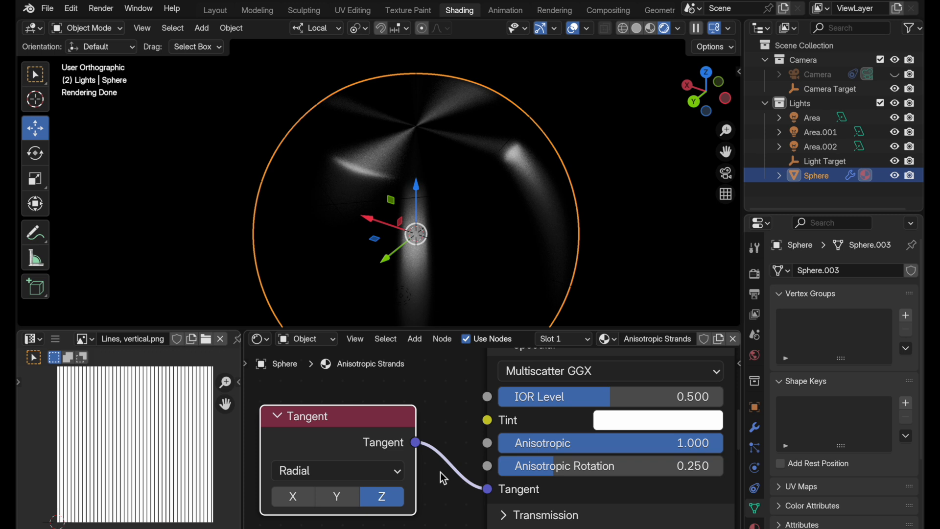
Step: Reset both Anisotropic and Anisotropic Rotation on the Principled shader to 0
click(383, 471)
click(461, 445)
drag(556, 442, 556, 466)
text(0)
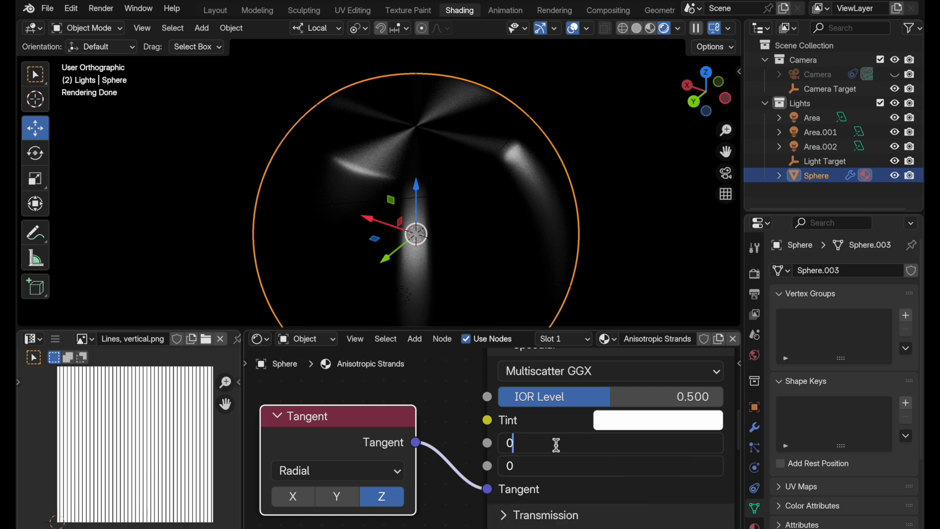
key(Return)
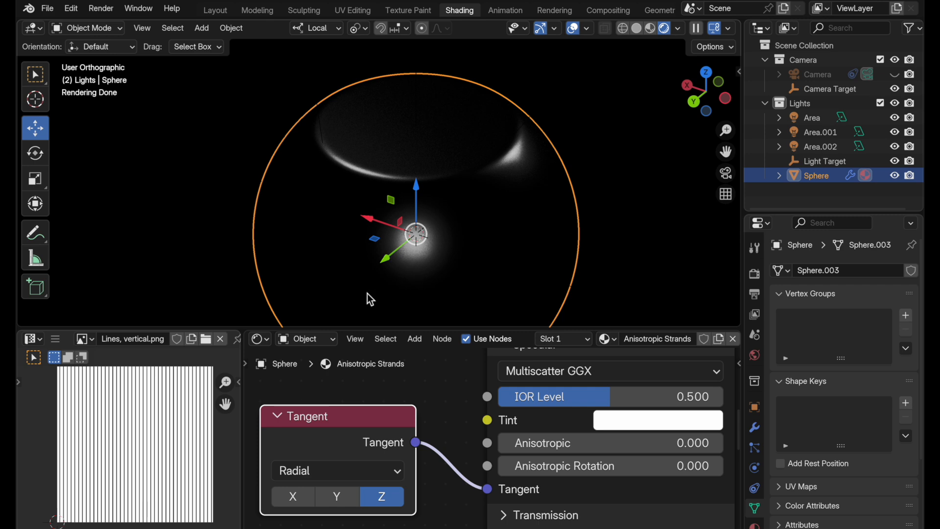
Step: Rotate all of the sphere's UVs by 90° in Edit Mode and return to Object Mode
key(Tab)
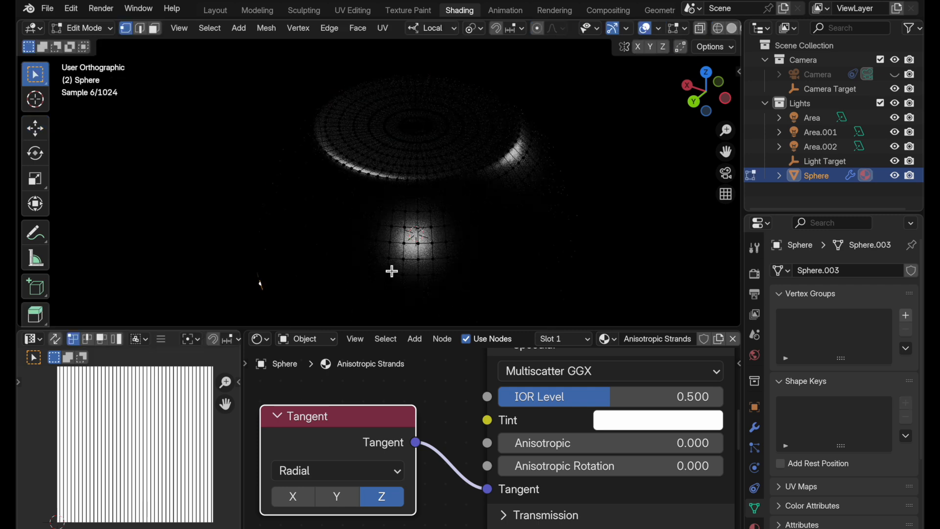
key(a)
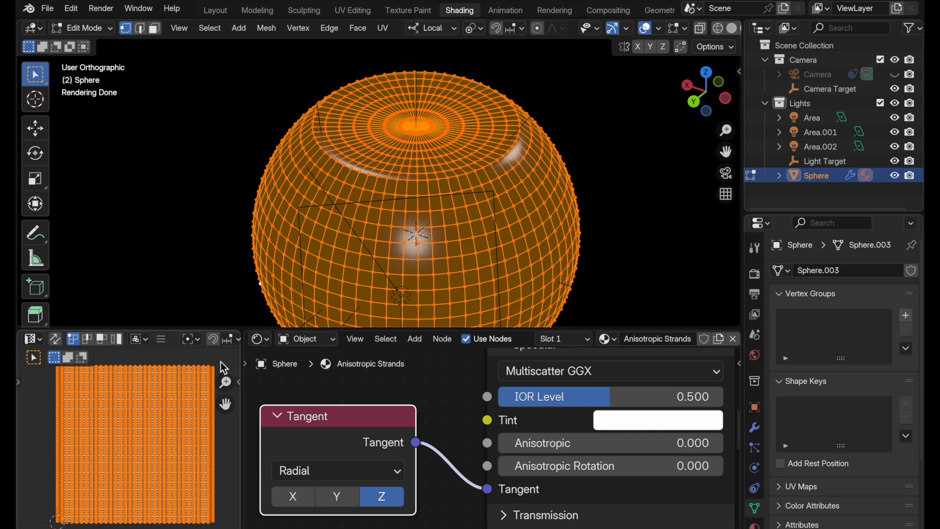
key(r)
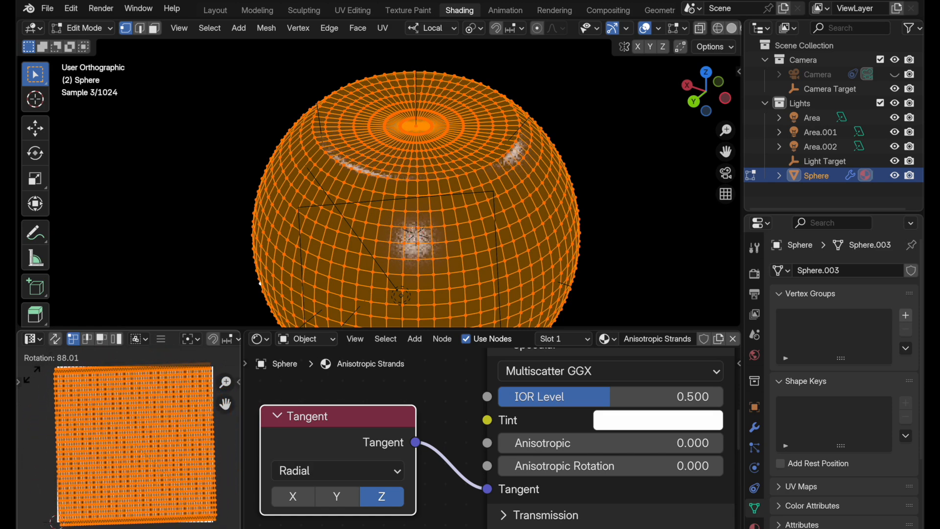
text(90)
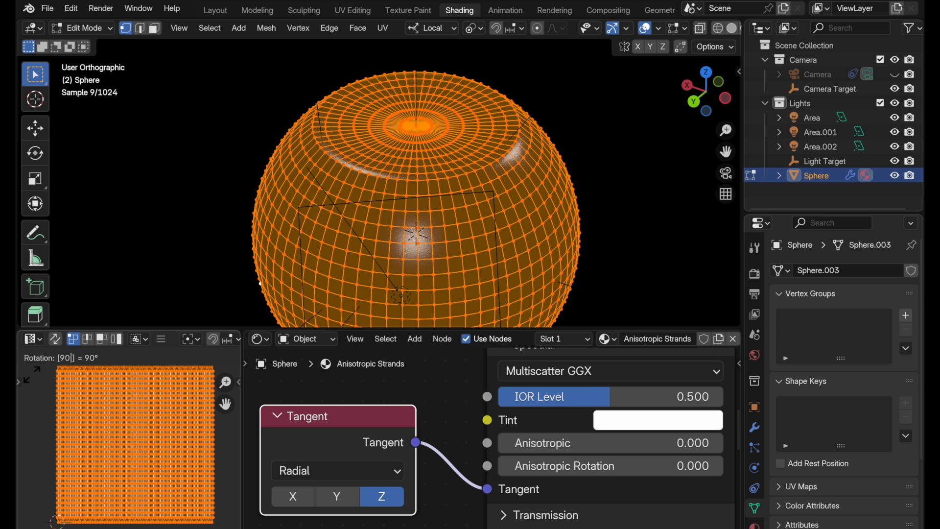
key(Return)
click(51, 406)
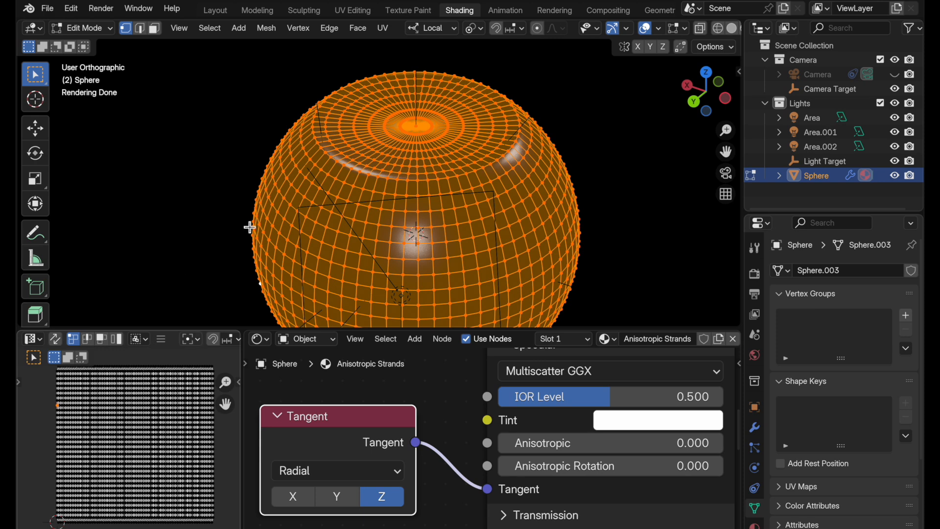
key(Tab)
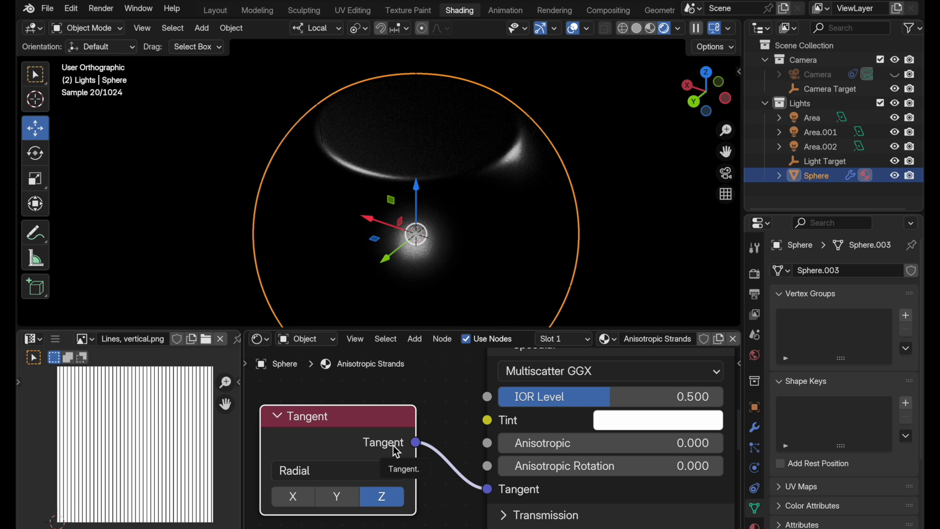
Step: Switch the Tangent node's direction from Radial to UV Map and set the Principled shader's Anisotropic to 1
click(361, 474)
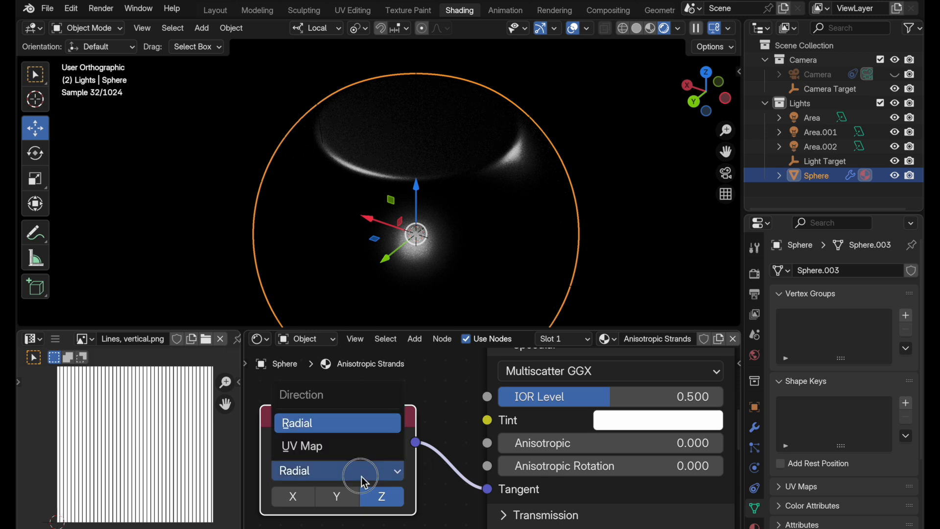
click(346, 442)
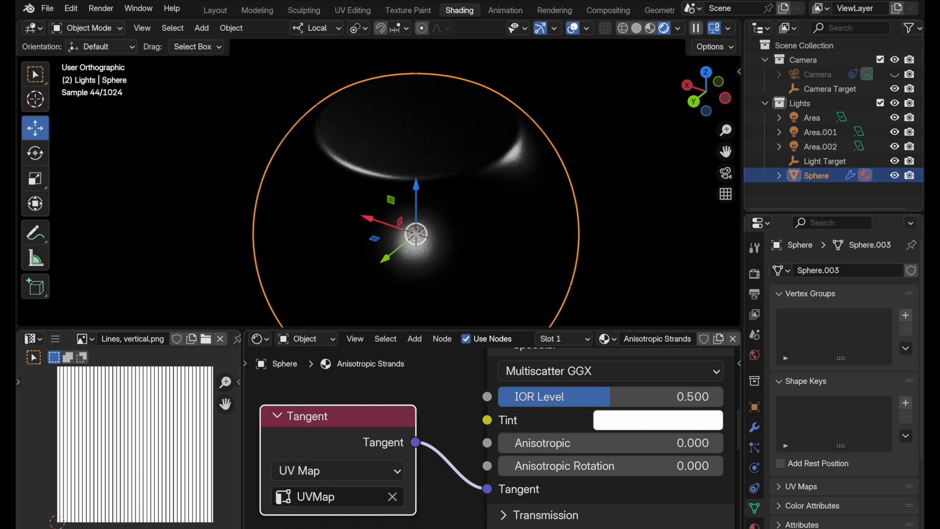
click(508, 447)
text(1)
key(Return)
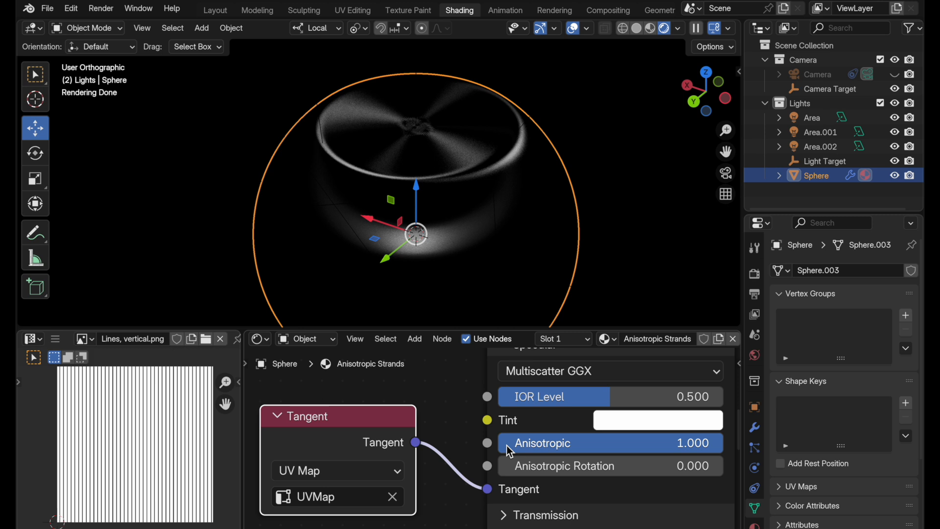
Step: Preview the Lines, vertical.png color on the Principled shader's Base Color to check the strand direction, and disconnect it again
scroll(462, 386, up, 8)
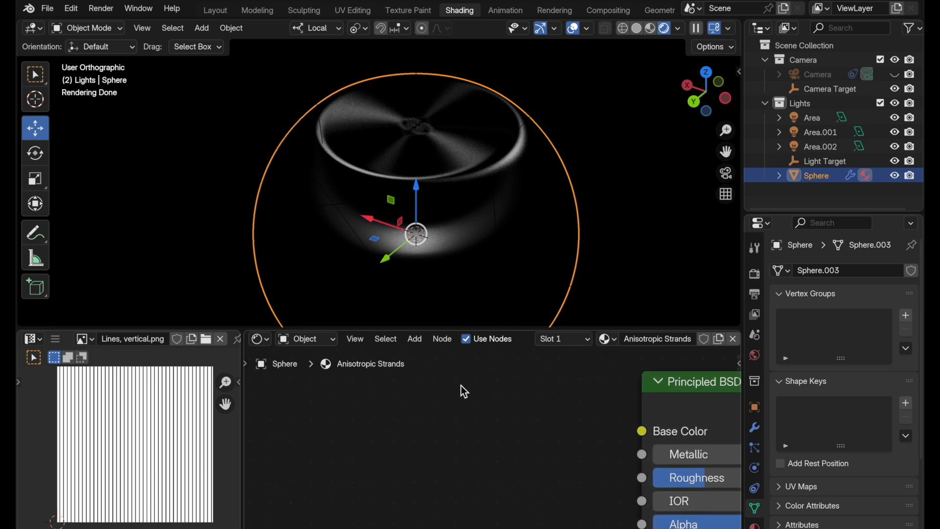
scroll(491, 406, down, 5)
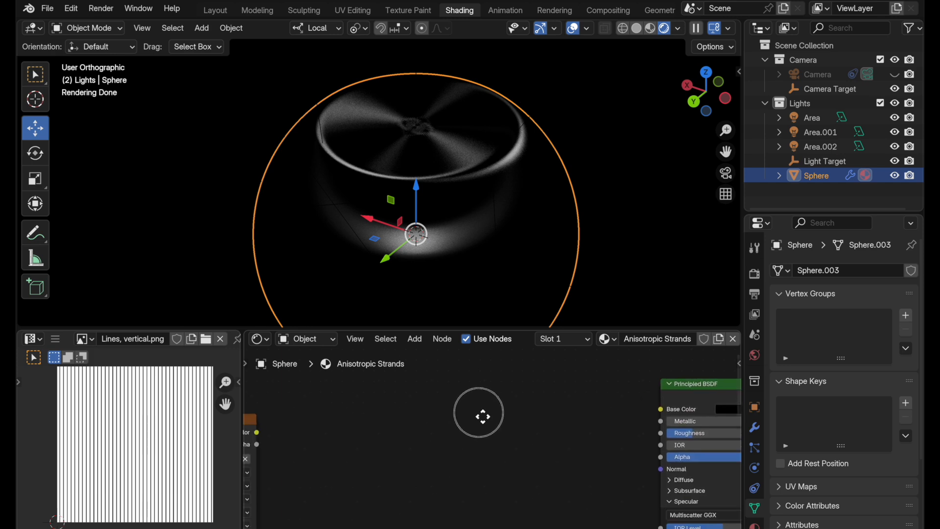
drag(273, 416, 471, 392)
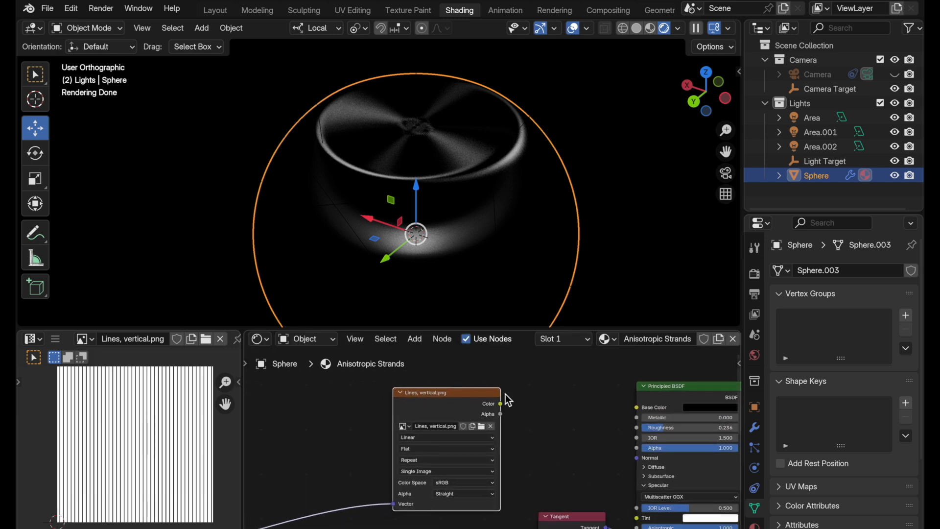
scroll(440, 441, right, 5)
scroll(456, 425, up, 3)
drag(396, 440, 572, 445)
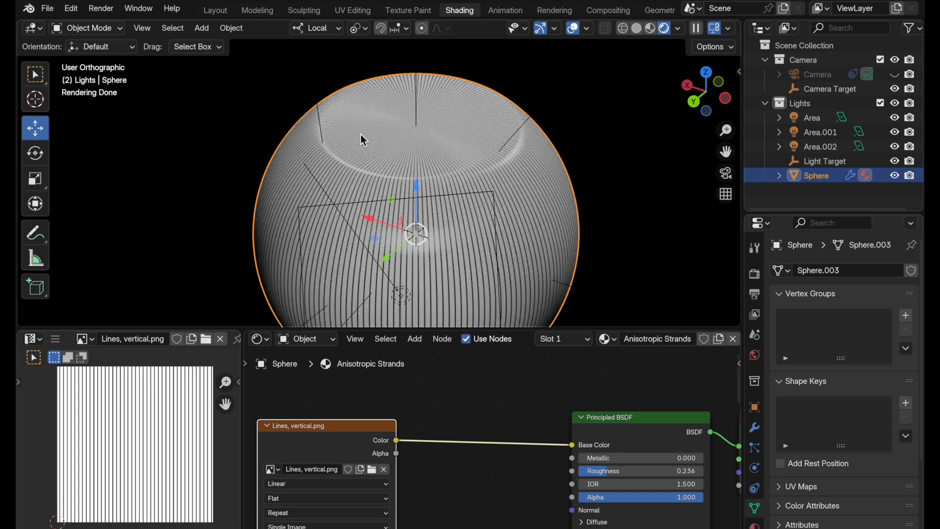
drag(571, 443, 485, 455)
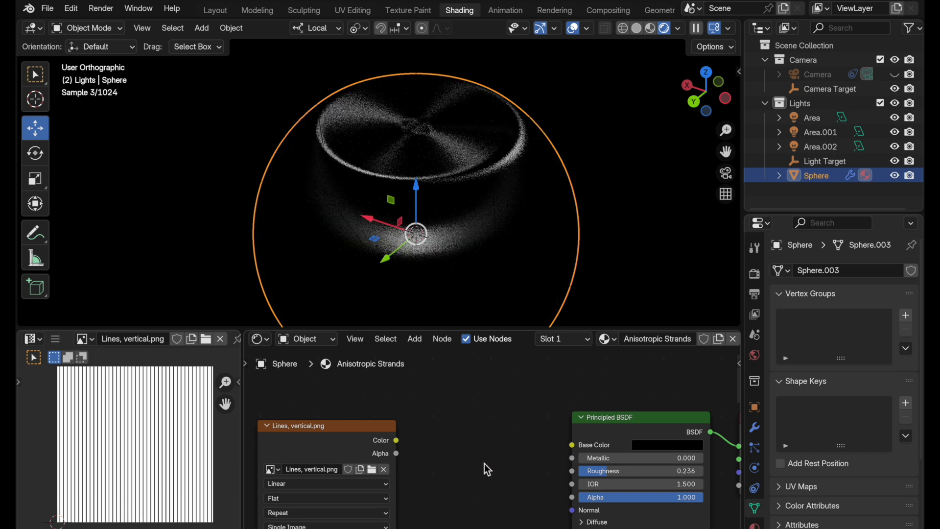
scroll(485, 485, down, 3)
middle_drag(509, 472, 522, 419)
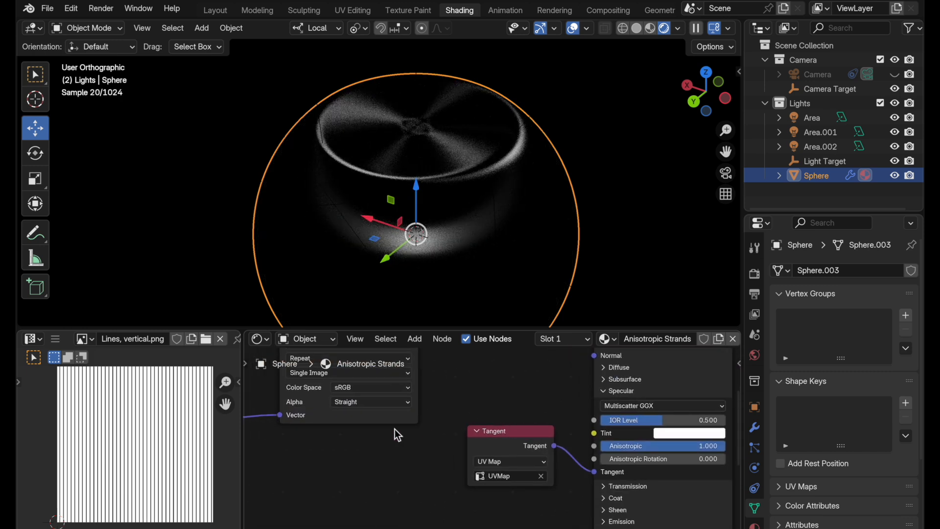
Step: Enter Edit Mode, hide the viewport overlays and rotate all of the sphere's UVs by 90°
key(Tab)
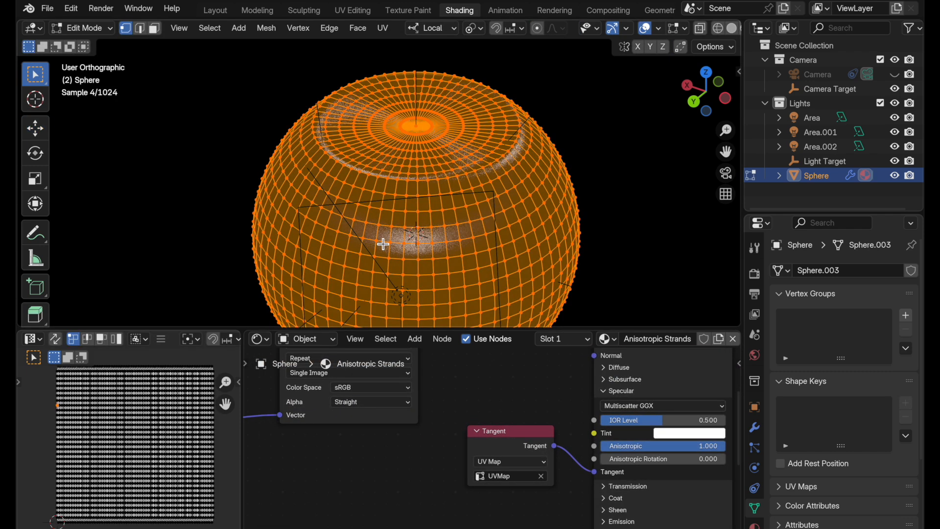
click(645, 28)
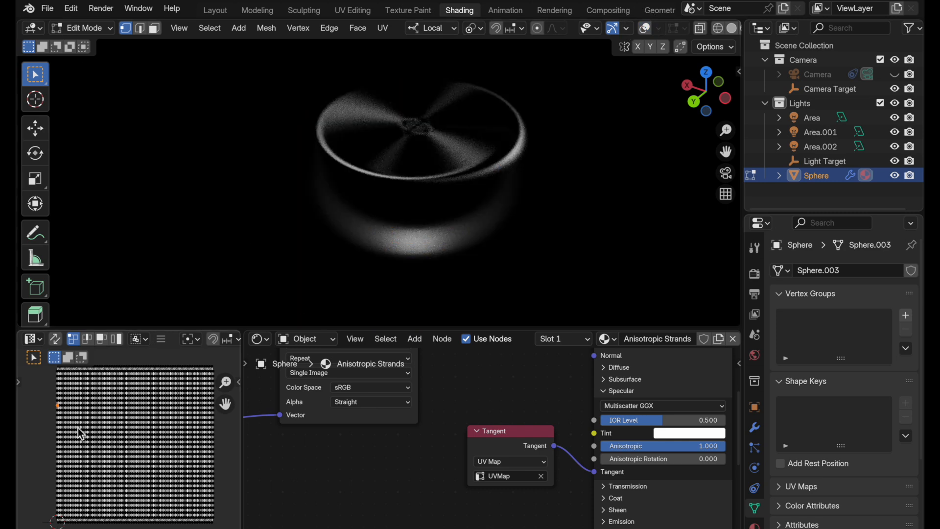
key(a)
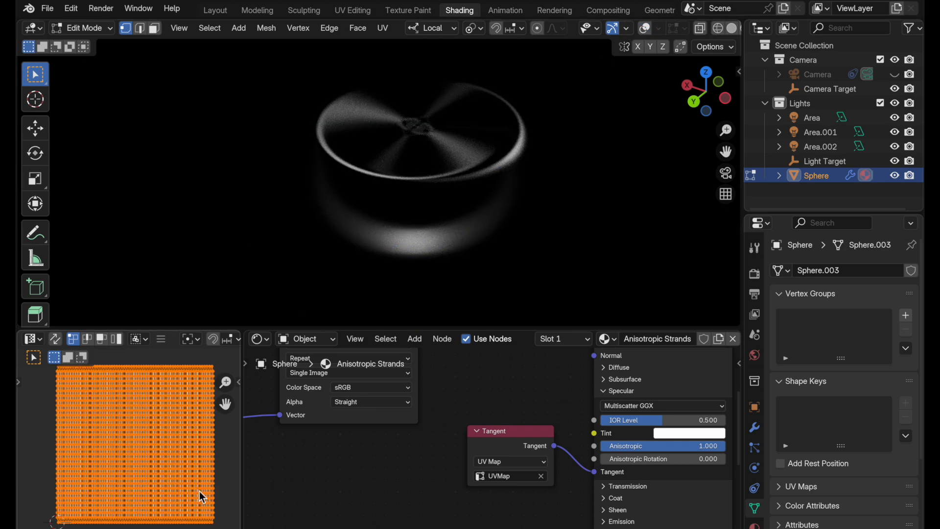
key(r)
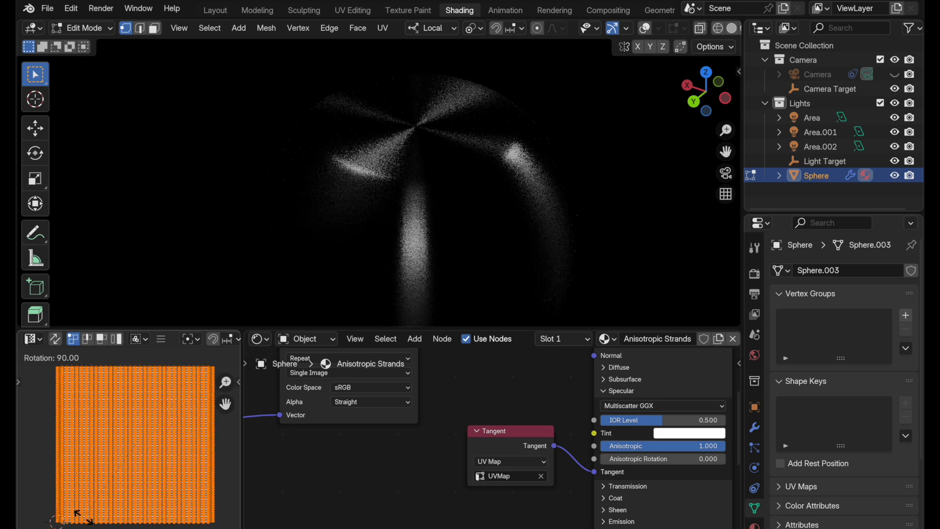
click(87, 522)
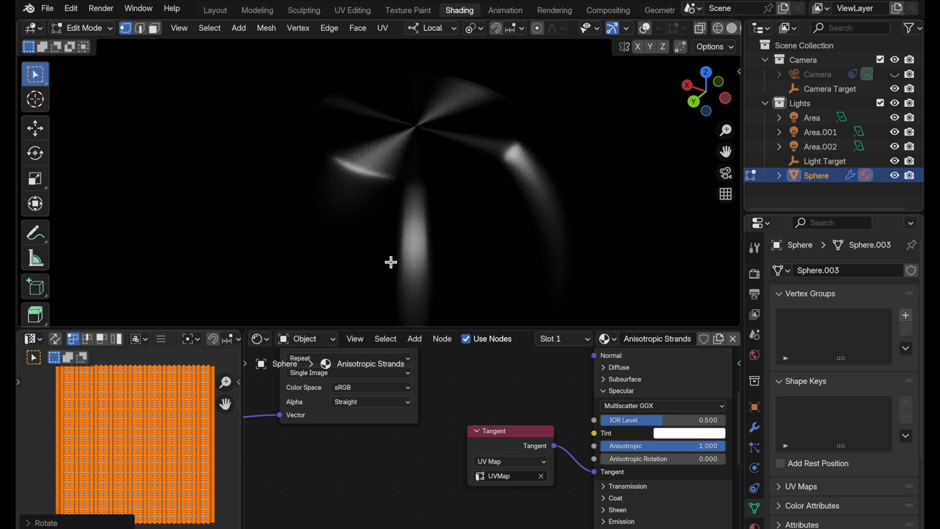
Step: Connect the Lines, vertical.png color to Base Color to check the strand direction on the rotated UVs
scroll(493, 399, up, 5)
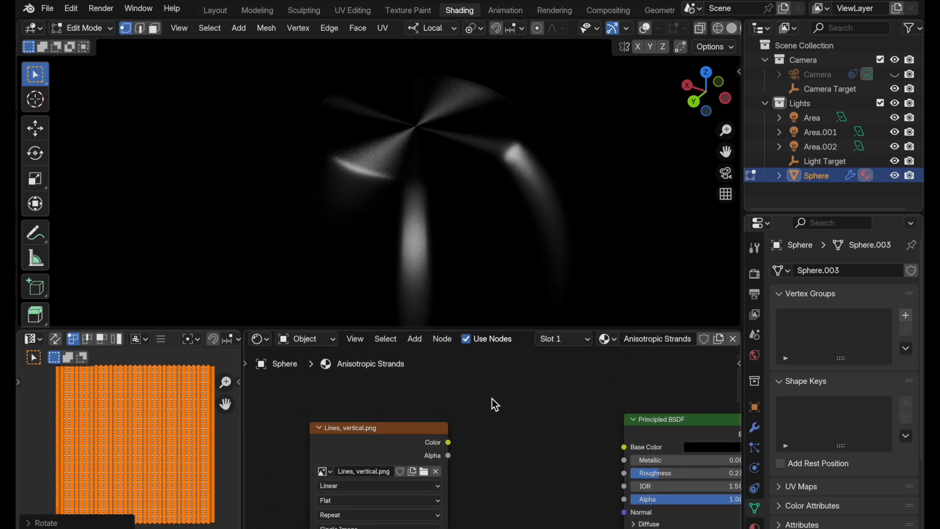
drag(447, 442, 622, 447)
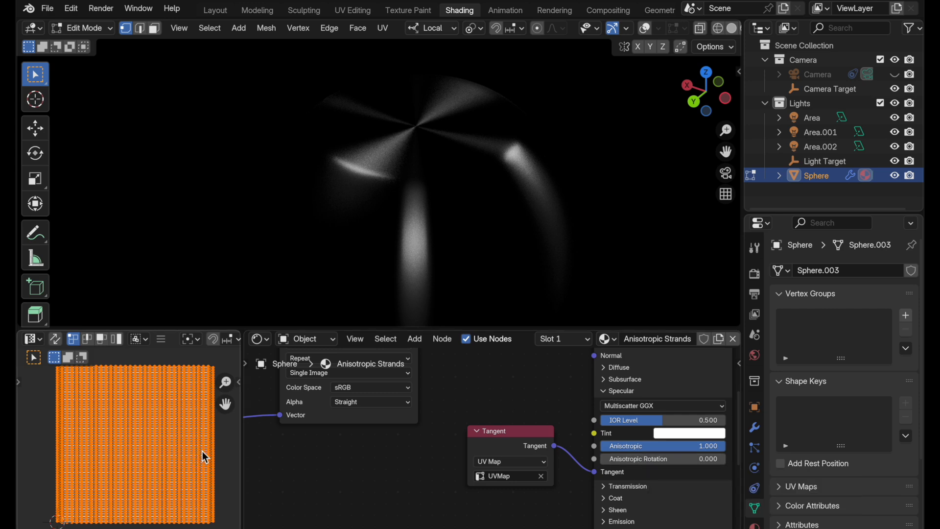
Step: Rotate the sphere's UVs back to their previous orientation and set Anisotropic Rotation to 0.25
key(r)
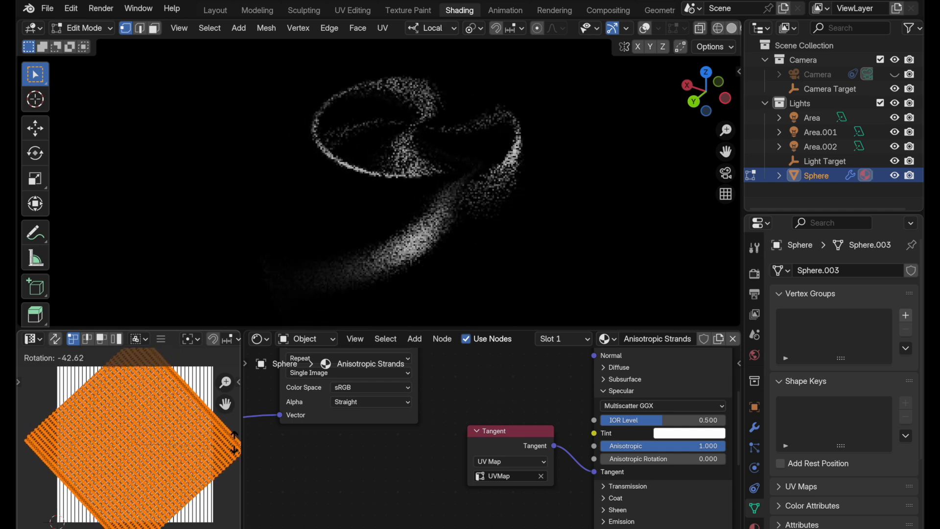
click(216, 364)
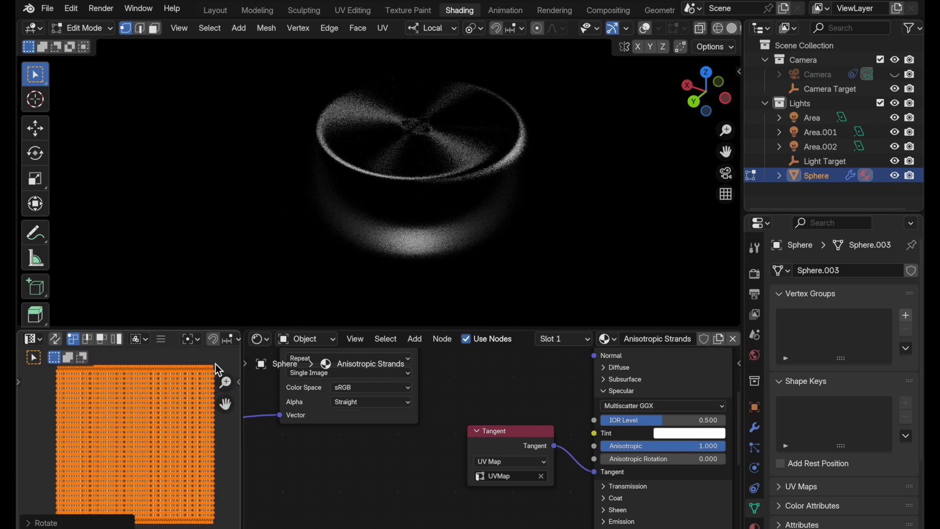
click(624, 460)
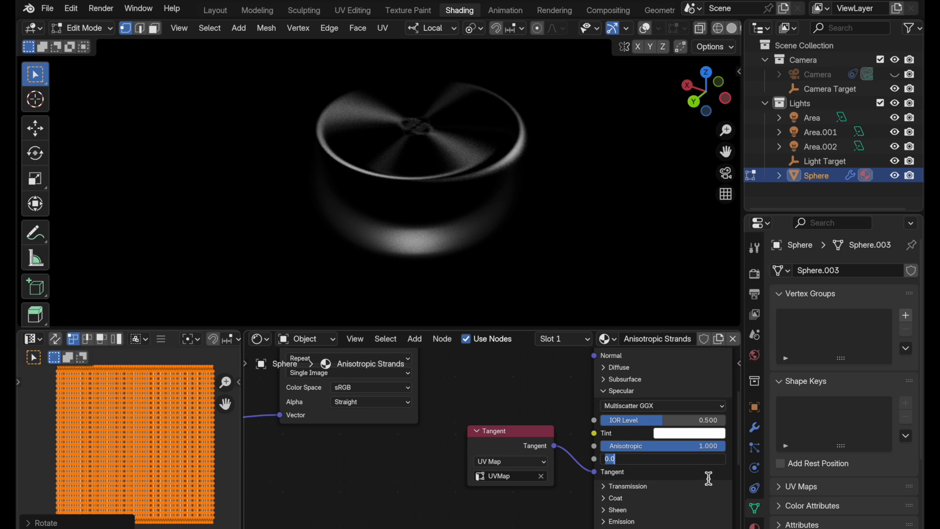
text(.25)
key(Return)
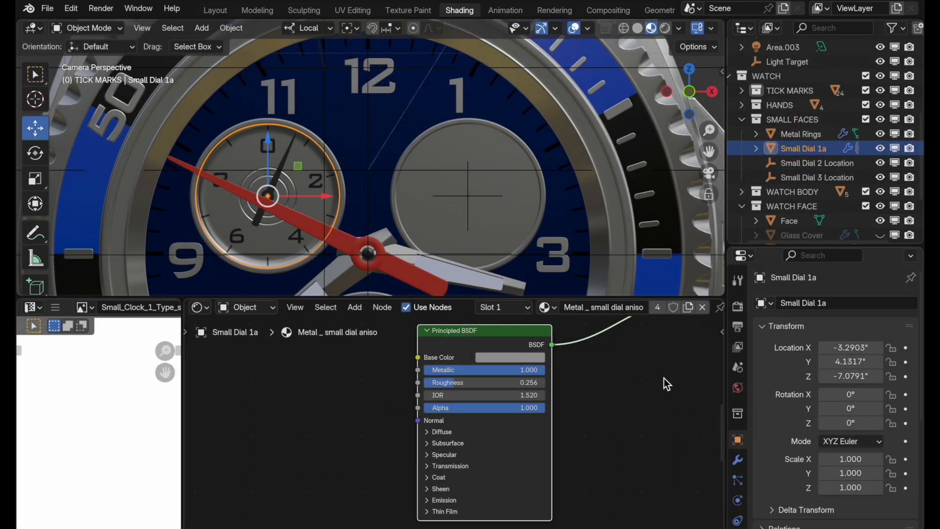
Step: Bring up the Small Dial 1a material settings and switch the watch viewport to Rendered shading
shift+middle_drag(597, 227, 521, 201)
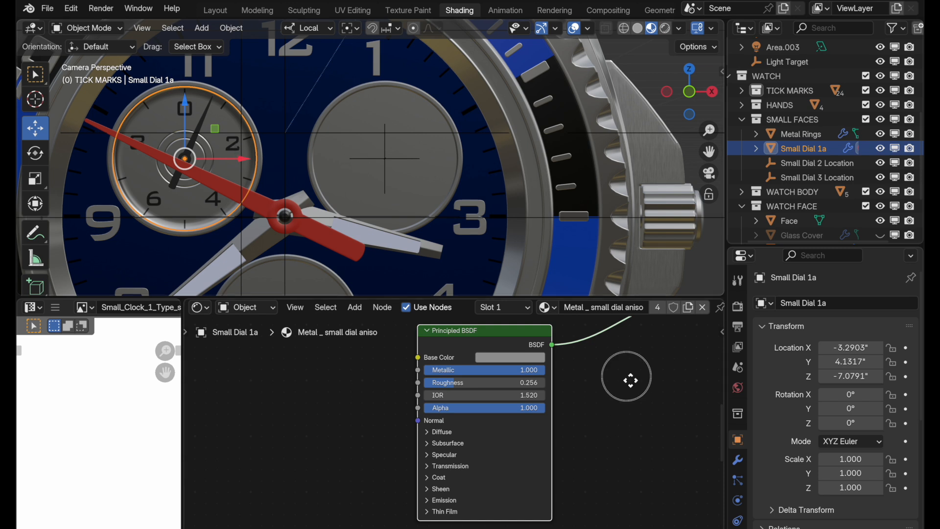
middle_drag(630, 377, 550, 422)
scroll(733, 498, down, 2)
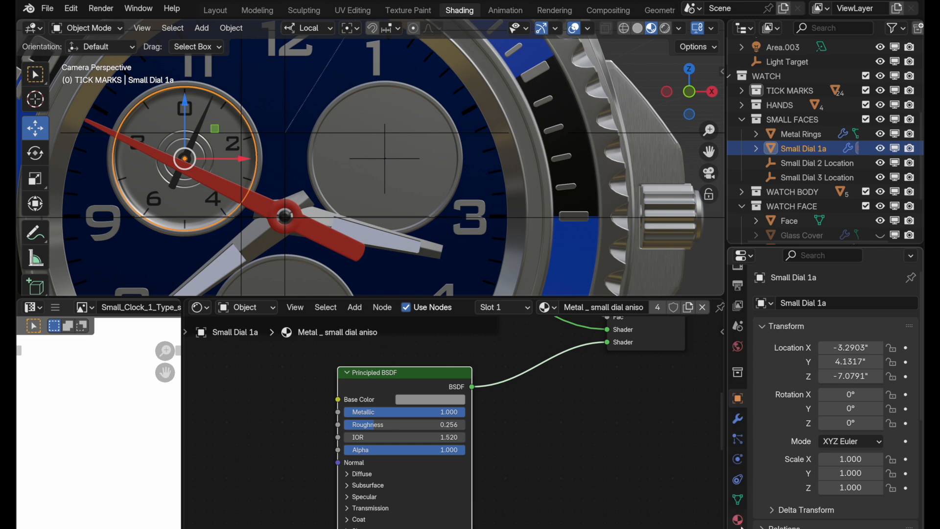
click(738, 520)
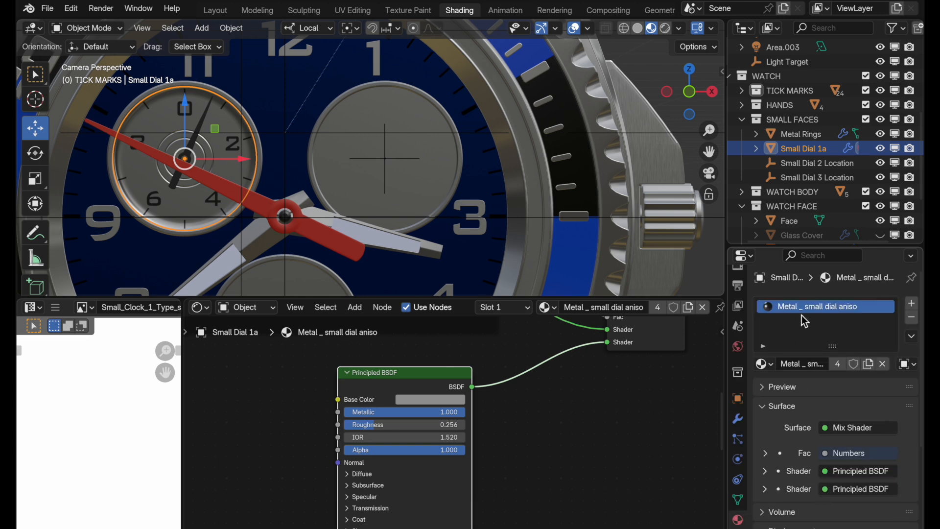
click(665, 28)
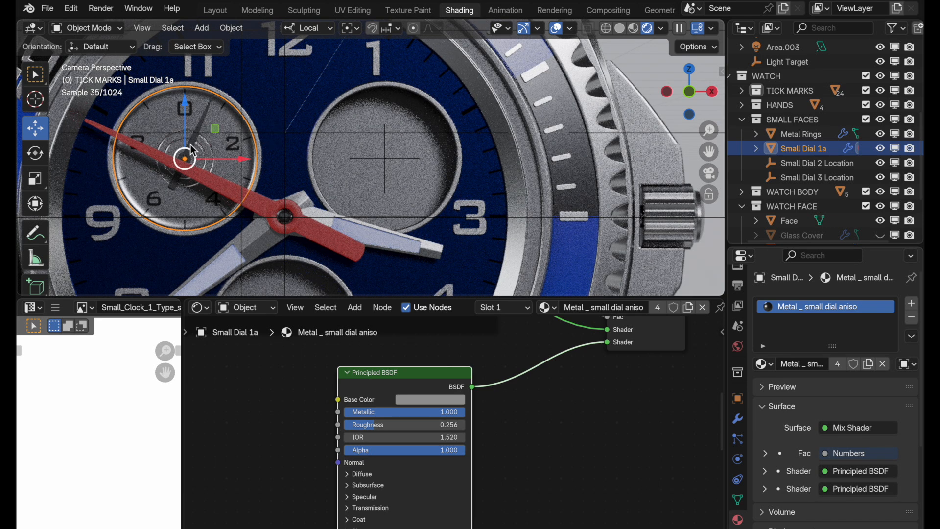
Step: Pause the viewport render on a close view of the small dials and expand the Principled BSDF's Specular settings
scroll(188, 139, up, 1)
scroll(197, 133, up, 3)
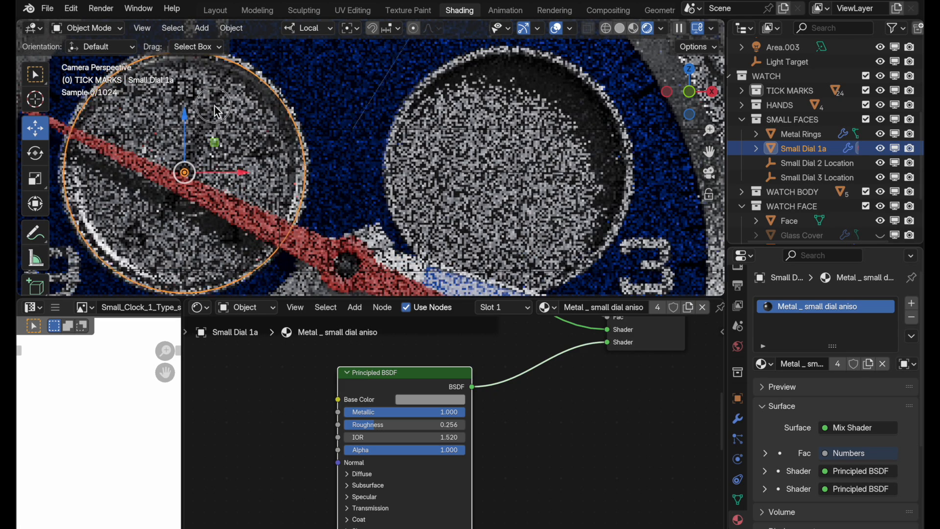
shift+middle_drag(218, 112, 231, 113)
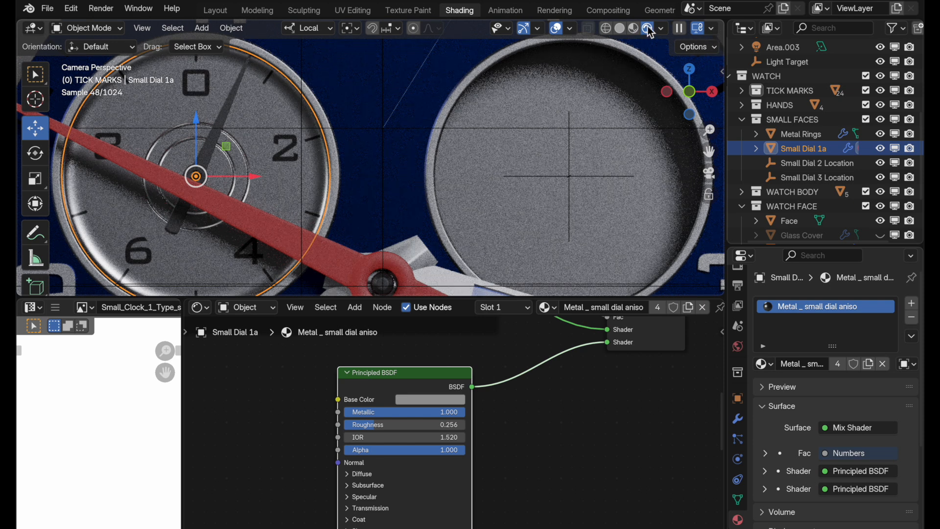
click(679, 28)
middle_drag(527, 409, 619, 392)
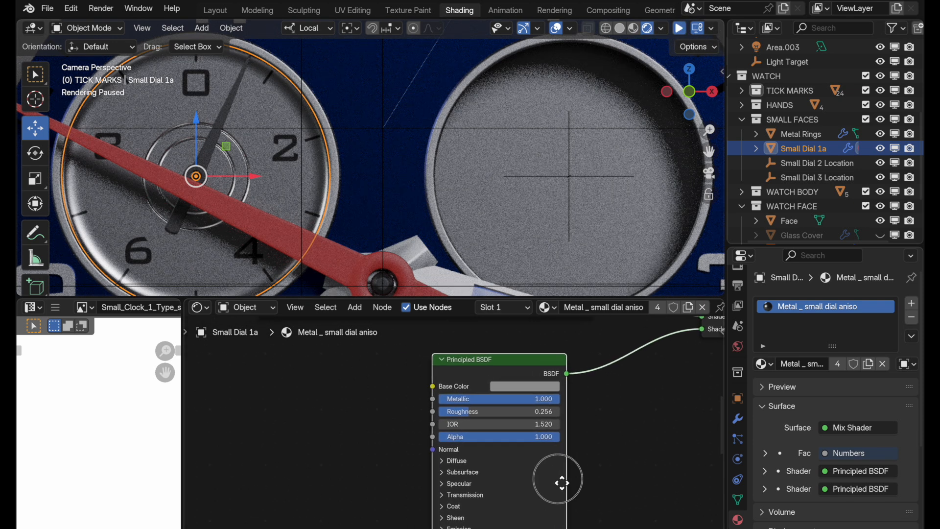
middle_drag(562, 483, 578, 381)
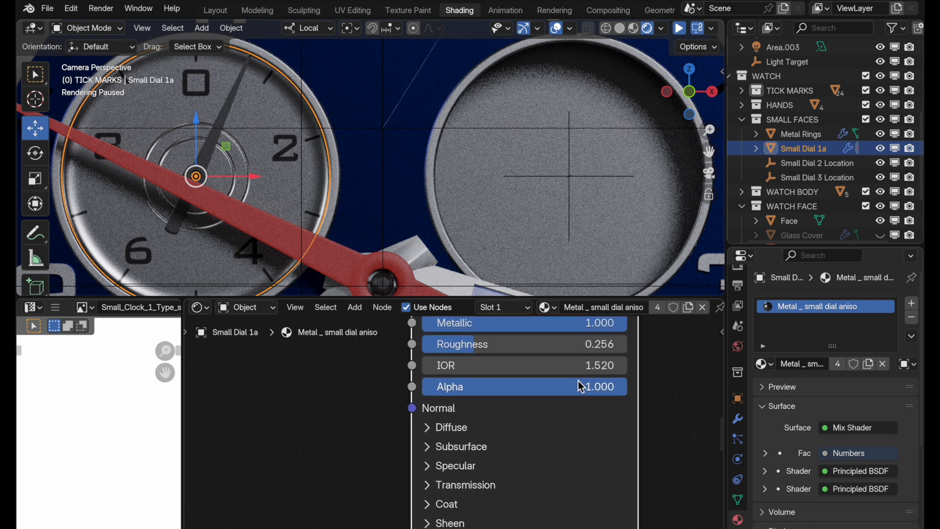
scroll(550, 441, down, 3)
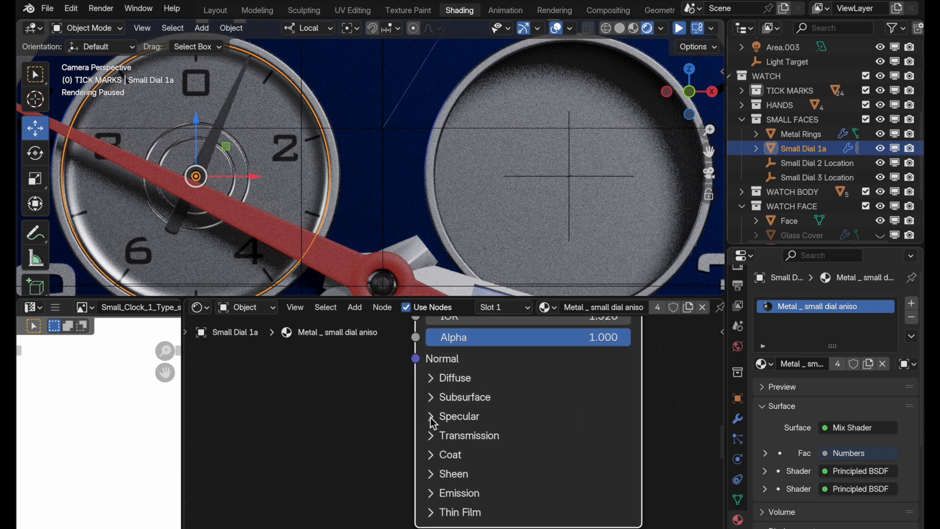
click(431, 417)
scroll(432, 422, down, 3)
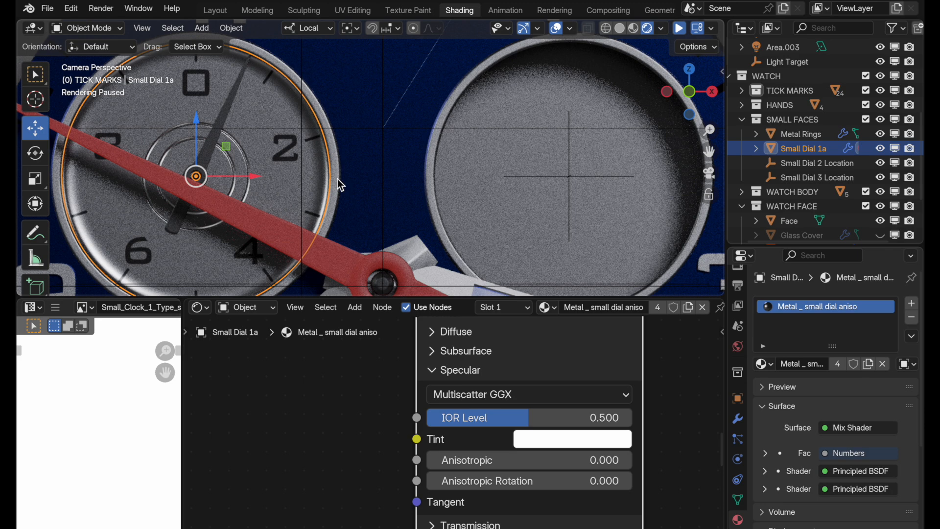
Step: Show the small dial in Wireframe from an angled view and use the Local transform orientation to examine its axes
click(606, 27)
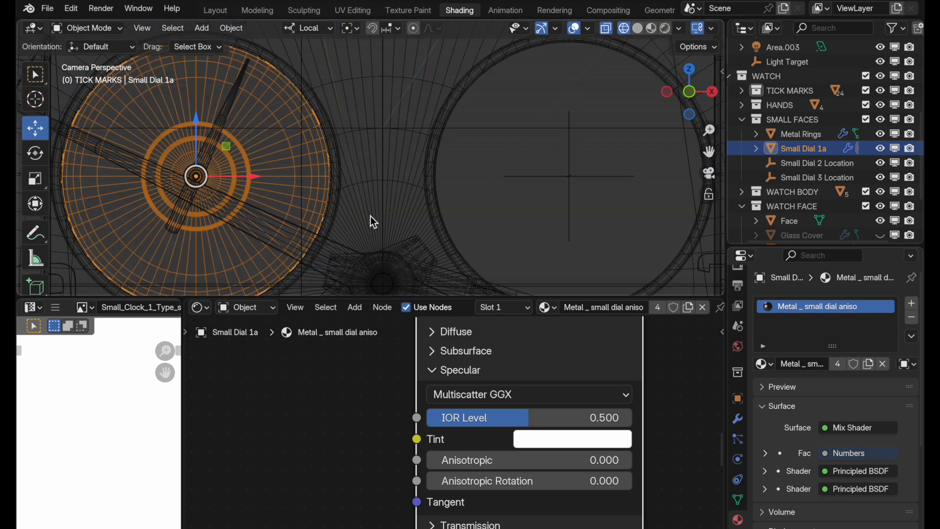
middle_drag(370, 216, 286, 249)
key(KP_Decimal)
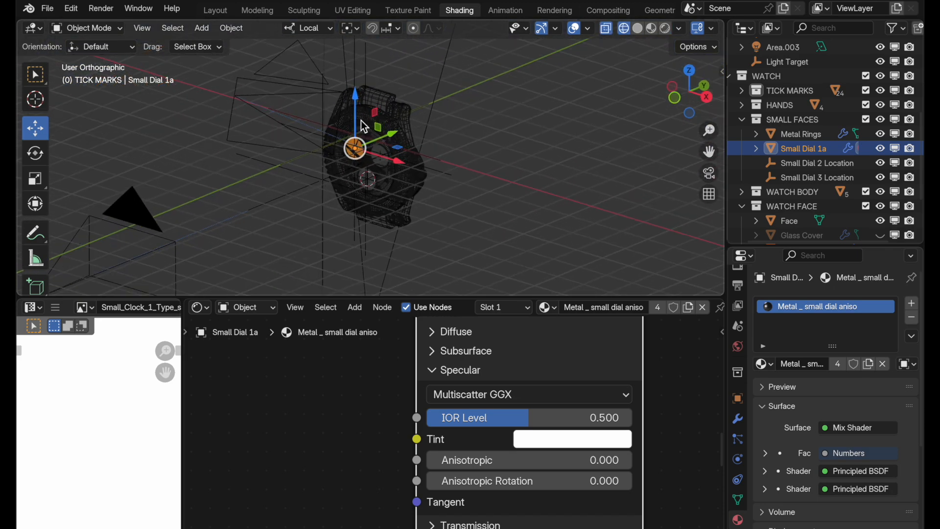
shift+middle_drag(363, 196, 350, 234)
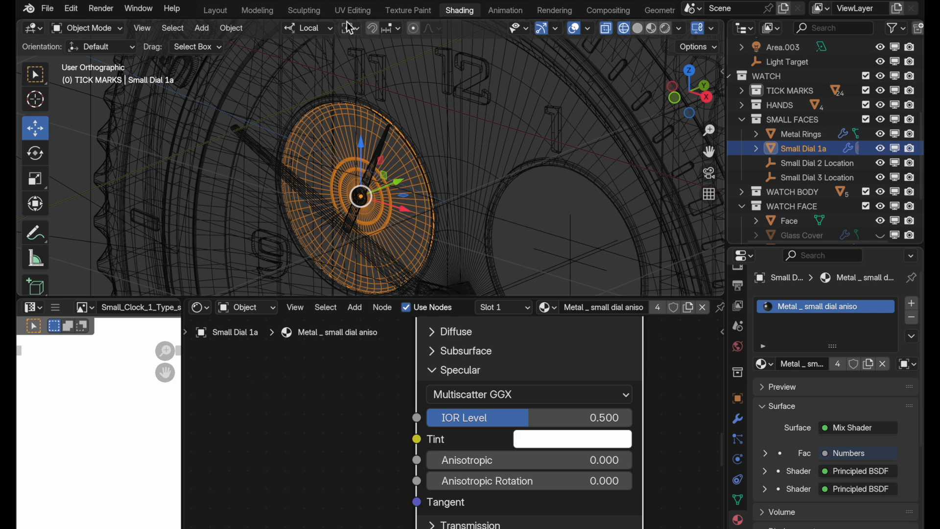
click(314, 30)
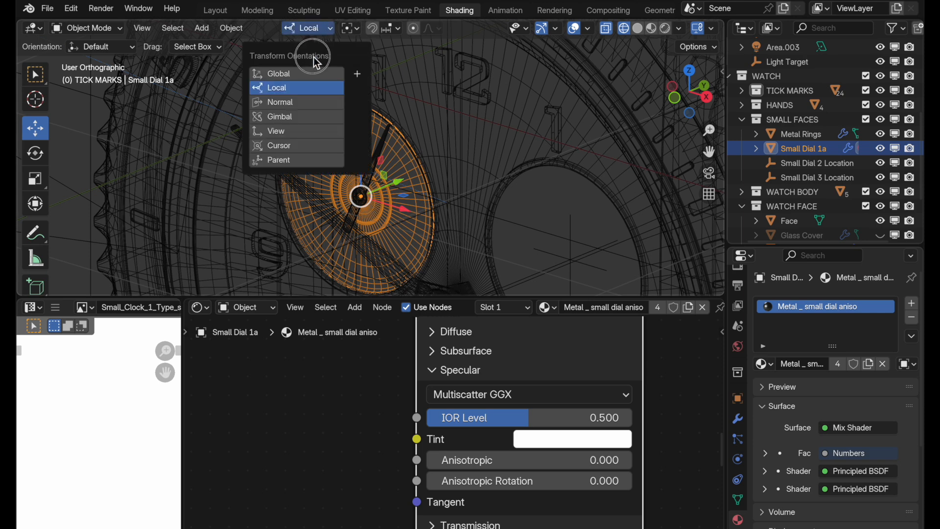
click(317, 91)
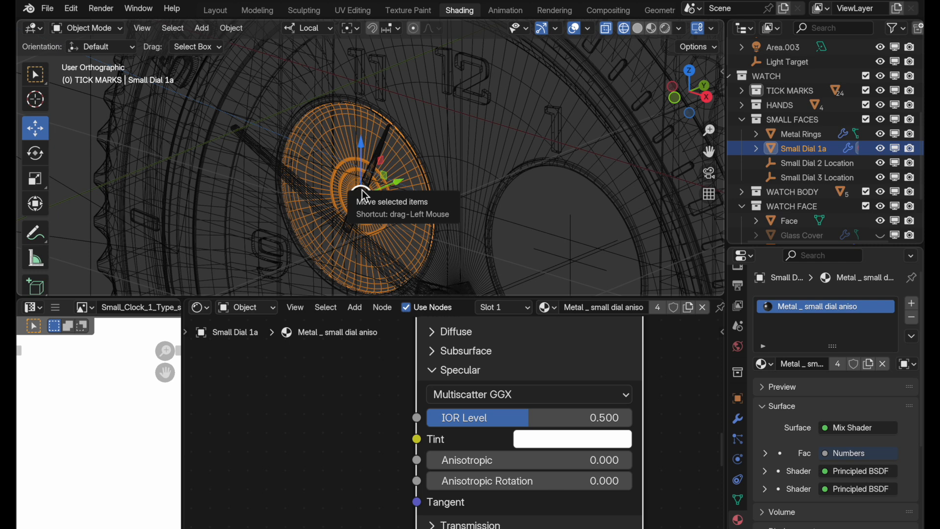
Step: Set the small dial material's Anisotropic to 1.000 and Anisotropic Rotation to 0.25
middle_drag(313, 467, 321, 451)
drag(440, 437, 644, 437)
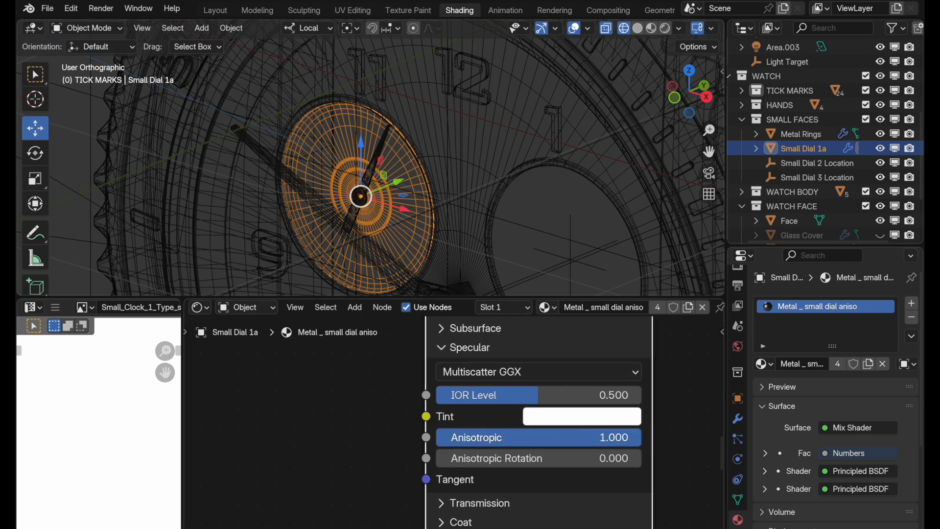
click(592, 459)
text(.25)
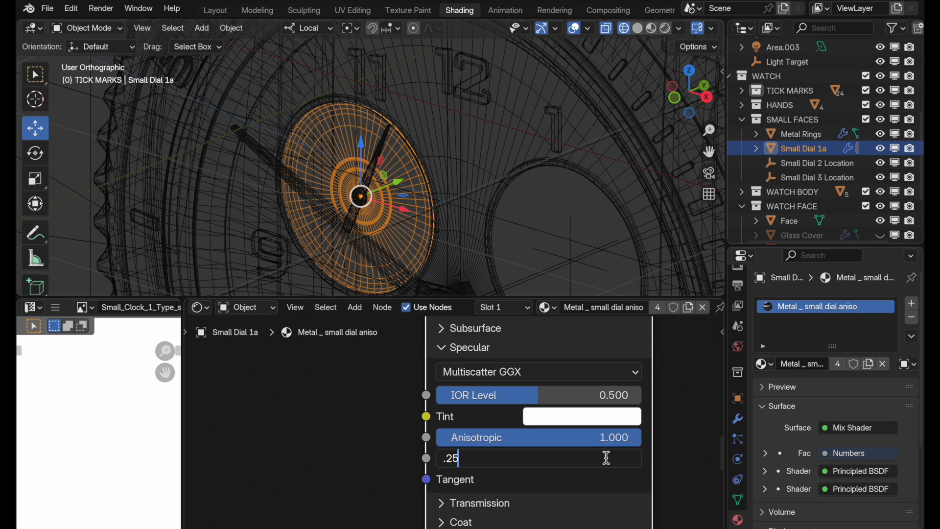
key(Return)
Step: Add a Radial Tangent node along the Y axis and connect it to the Principled BSDF's Tangent input
middle_drag(268, 450, 342, 442)
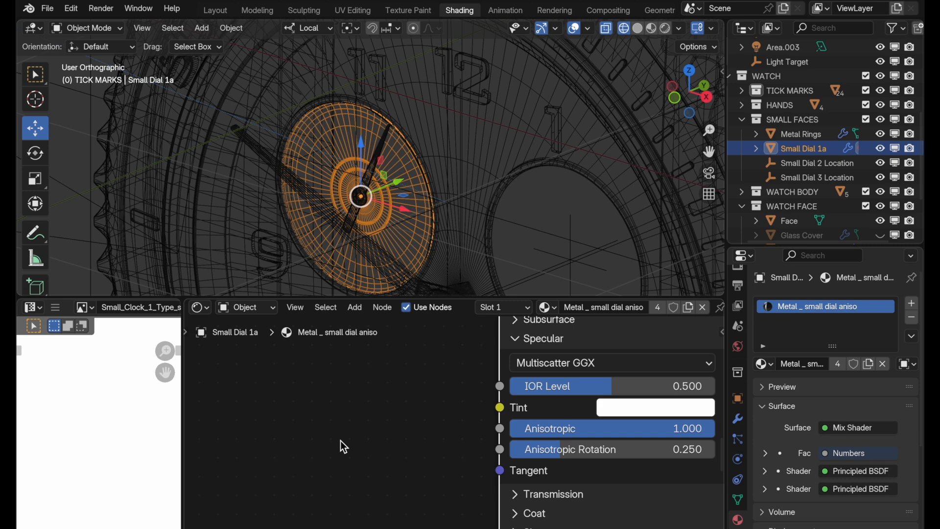
key(shift+a)
mouse_move(281, 426)
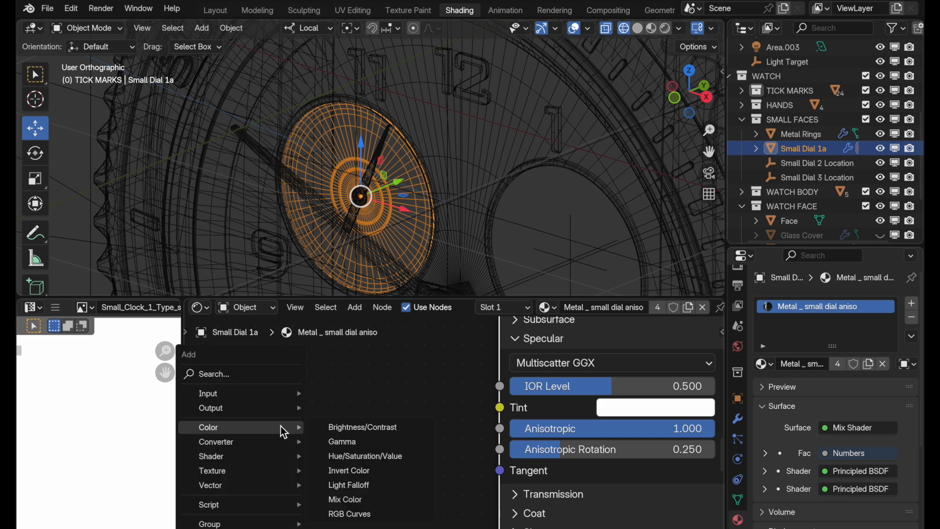
text(tangent)
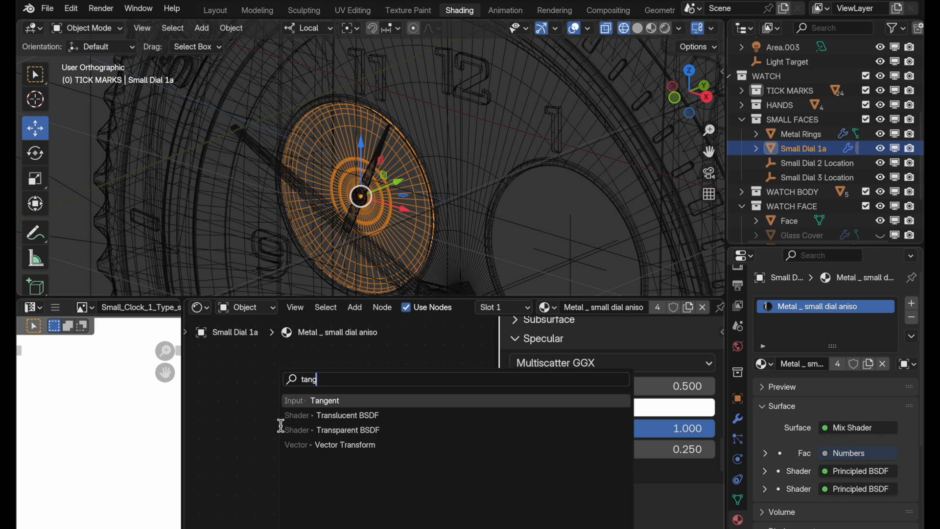
click(338, 402)
click(252, 420)
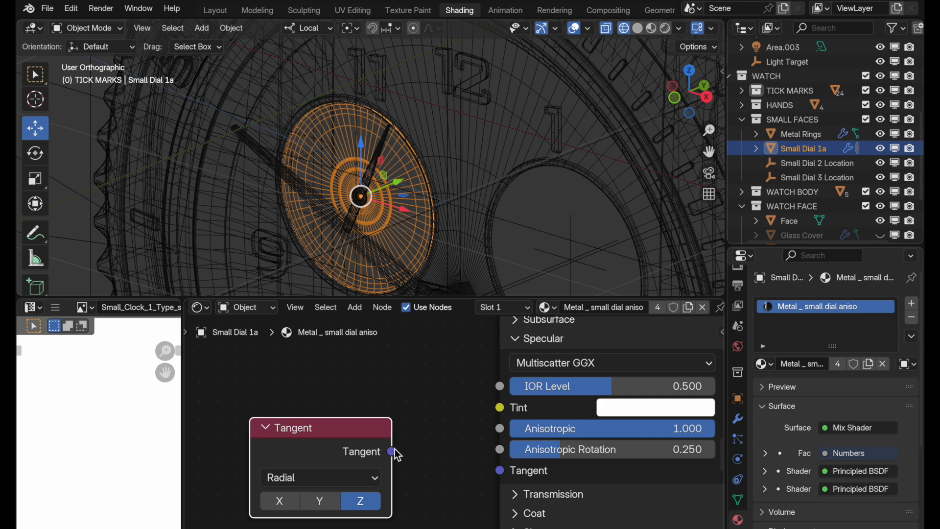
drag(392, 451, 496, 473)
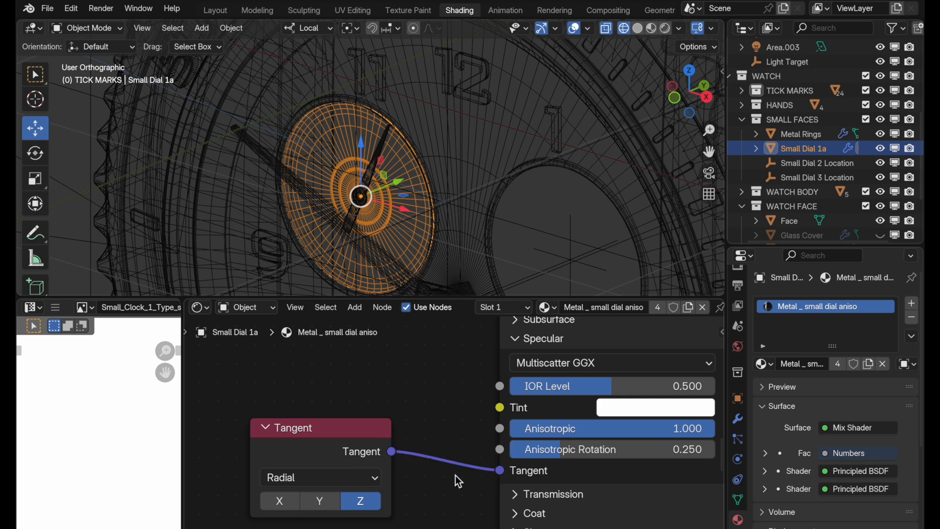
click(317, 500)
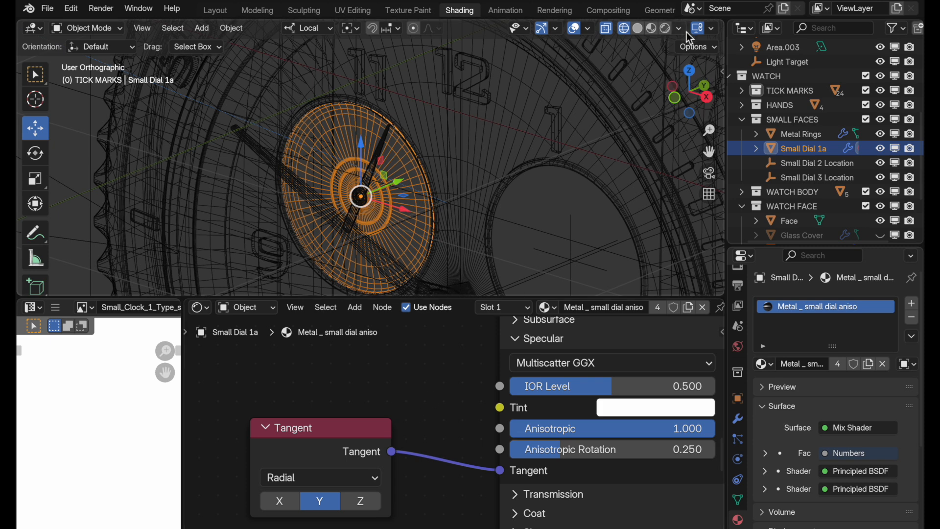
Step: Switch the viewport to Rendered shading and try lower Roughness values on the dial metal, settling on 0.238
click(669, 28)
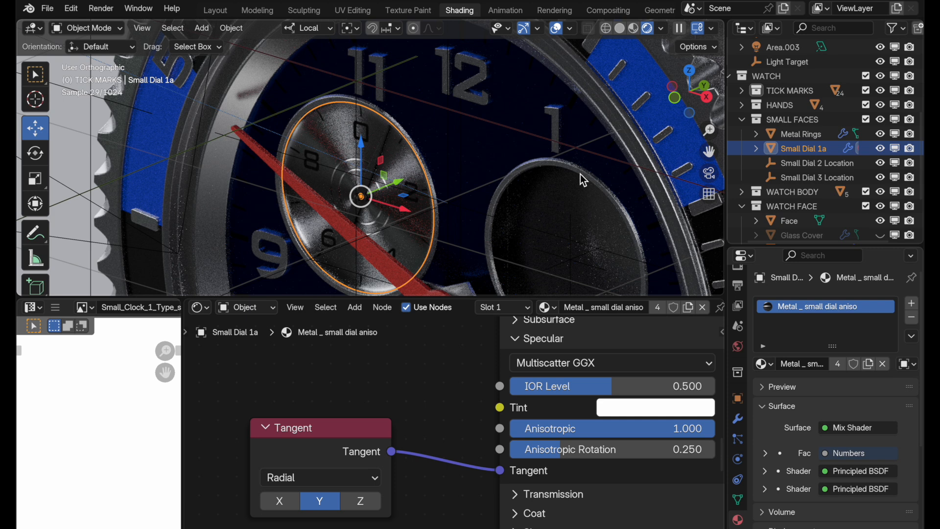
scroll(622, 362, up, 2)
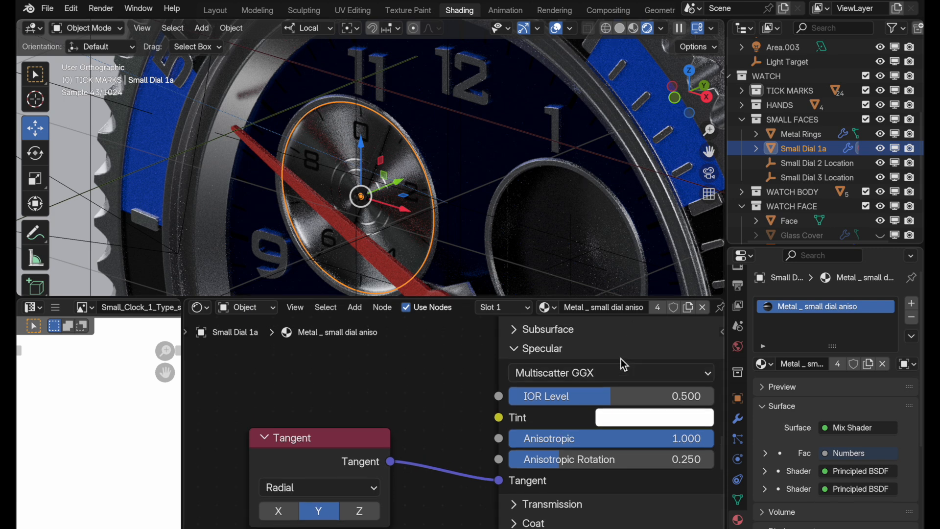
scroll(621, 358, up, 10)
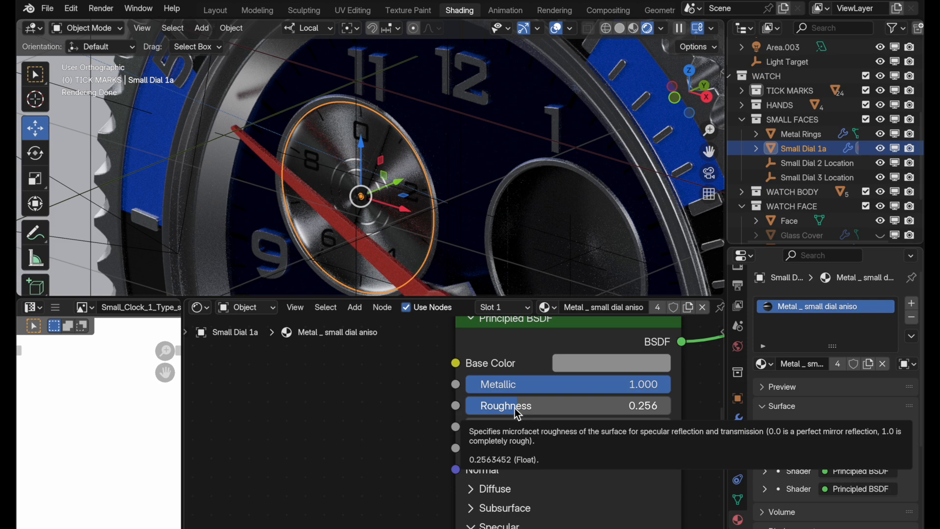
drag(515, 408, 490, 408)
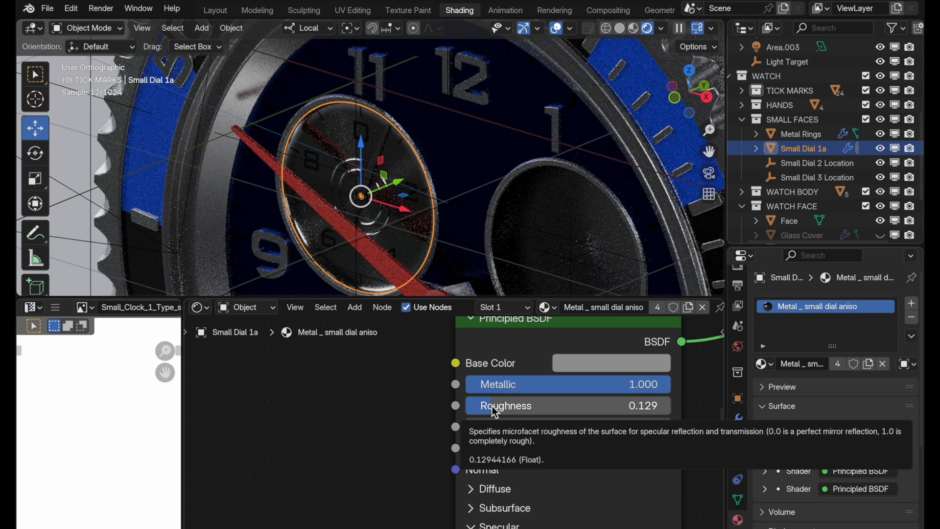
drag(492, 407, 479, 406)
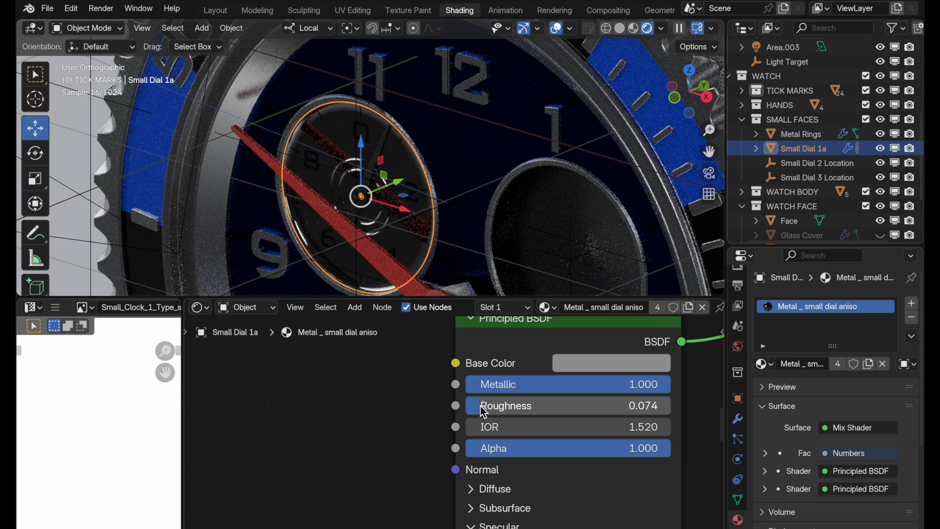
drag(483, 409, 515, 407)
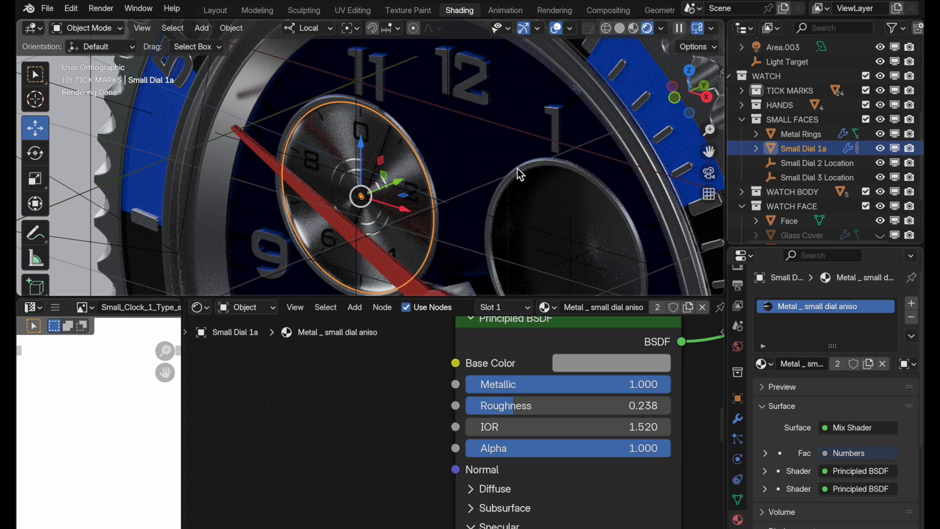
Step: Select the watch's main Face and bring up the Specular settings of its Face_Tick_Marks material
scroll(517, 169, down, 3)
shift+middle_drag(474, 227, 402, 190)
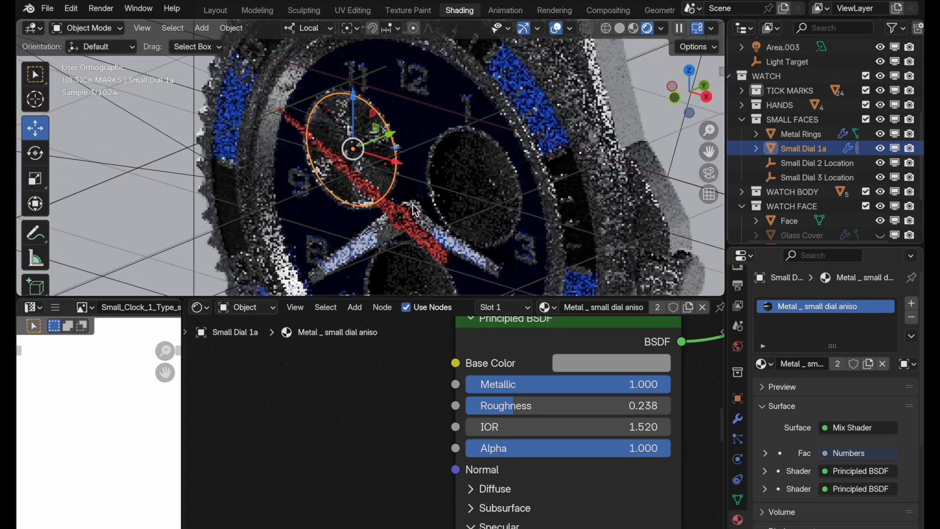
middle_drag(443, 230, 456, 231)
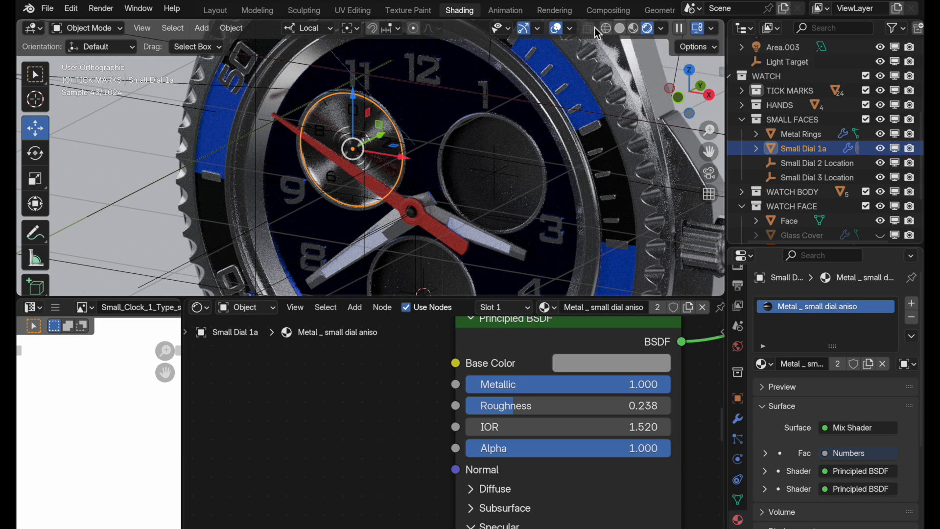
click(455, 78)
scroll(505, 393, up, 3)
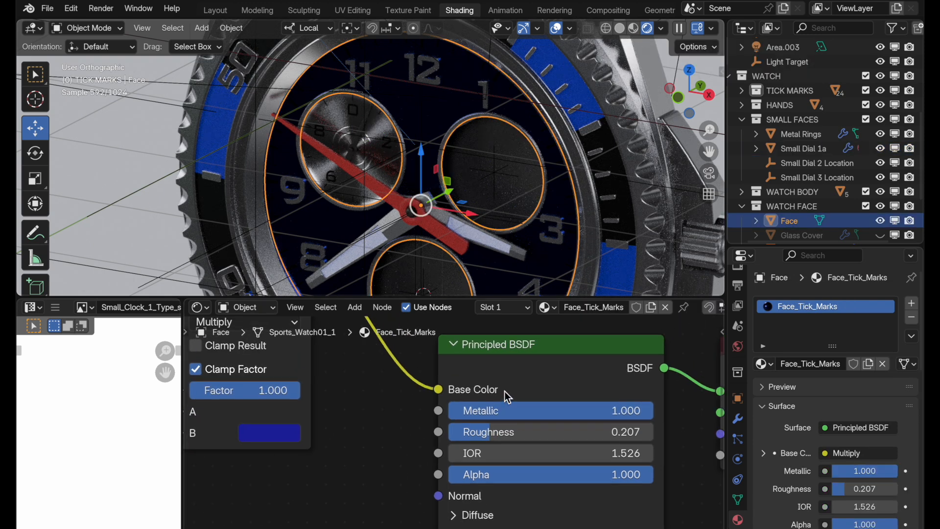
scroll(505, 393, up, 2)
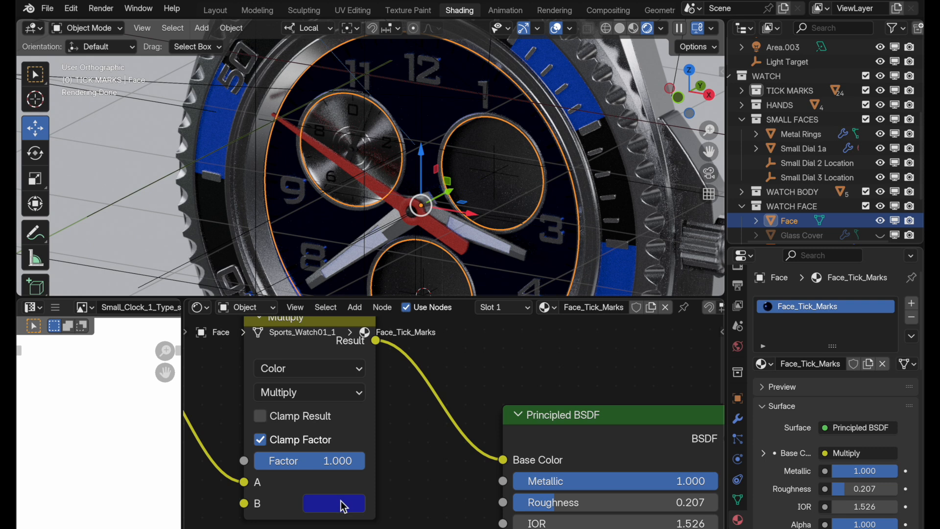
scroll(459, 485, down, 3)
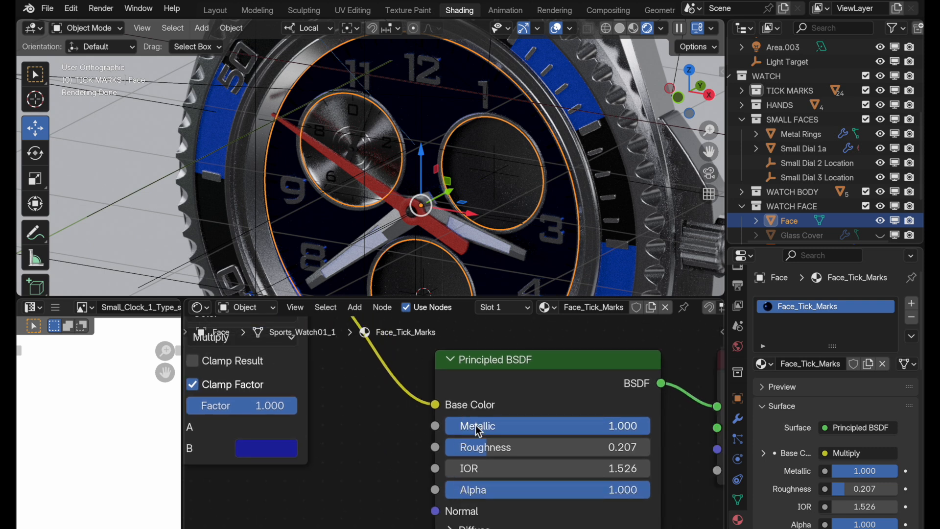
scroll(485, 435, down, 8)
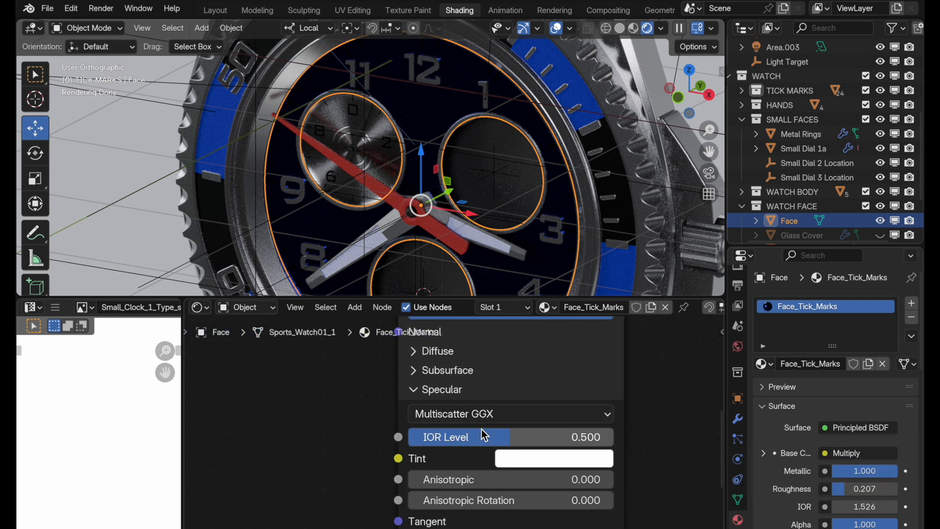
scroll(485, 435, up, 1)
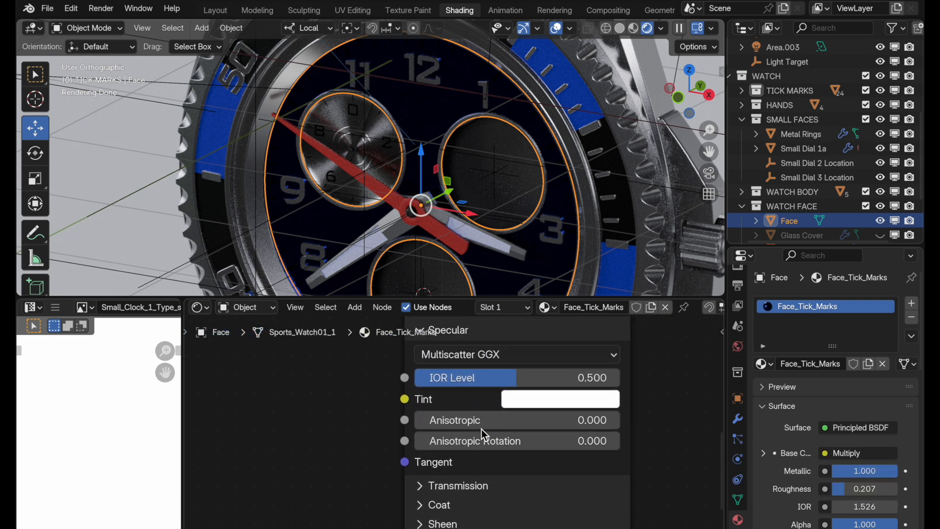
Step: In wireframe shading, set the Face_Tick_Marks material's Anisotropic to 1.000 and Anisotropic Rotation to 0.25
click(606, 28)
middle_drag(514, 190, 397, 43)
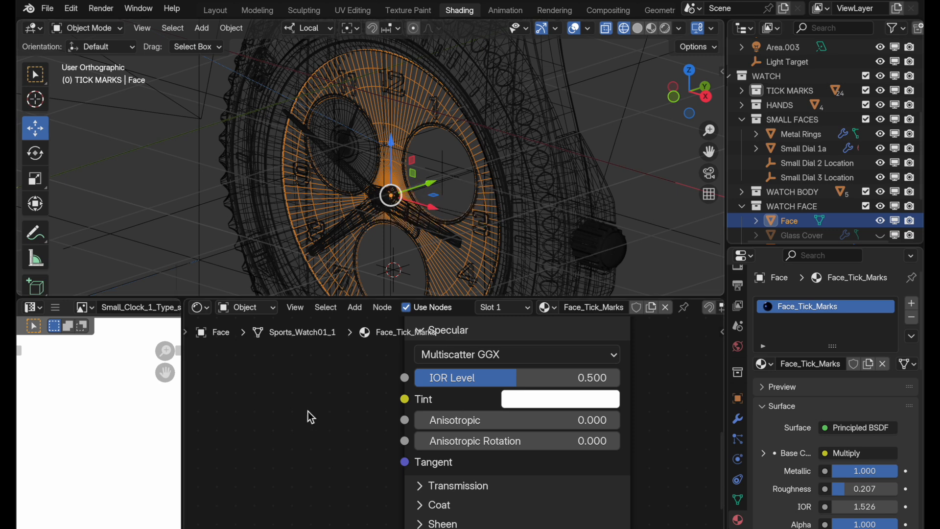
drag(458, 420, 663, 420)
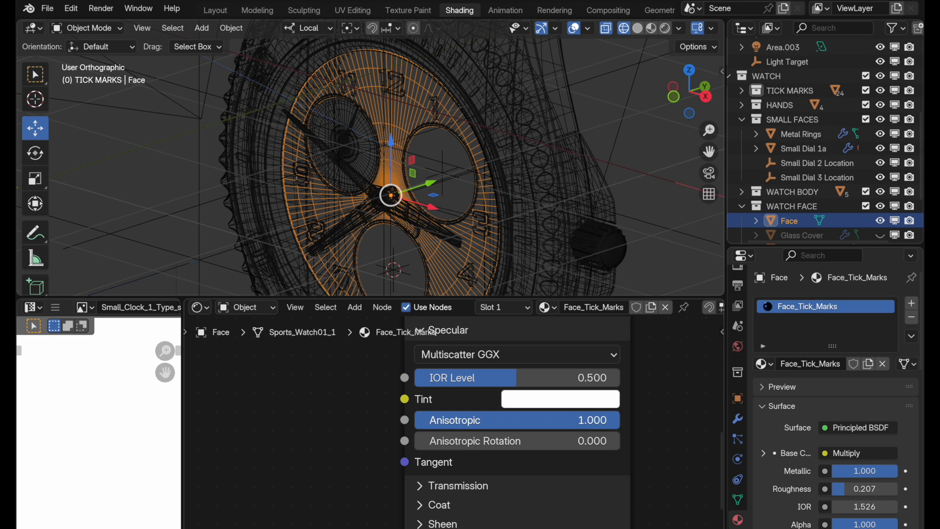
click(481, 443)
text(.25)
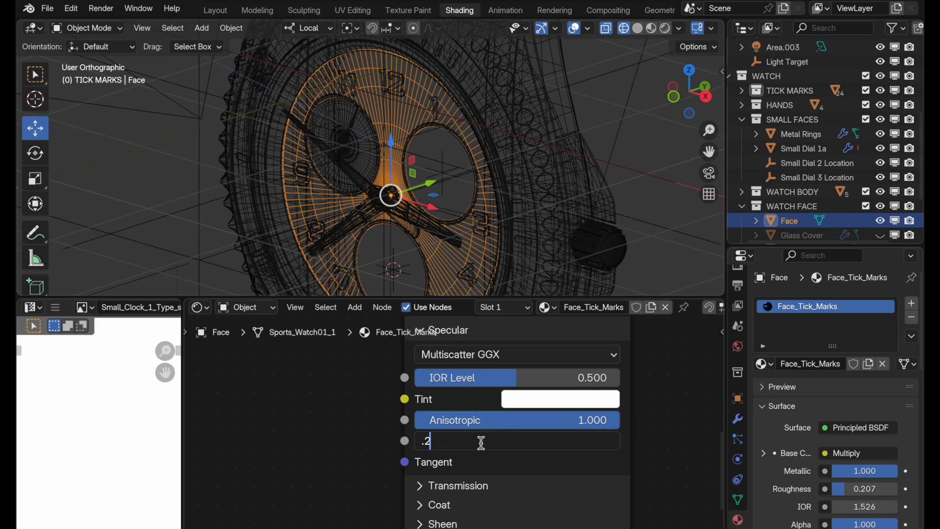
key(Return)
Step: Add a Radial Tangent node along the Y axis to Face_Tick_Marks and connect it to the shader's Tangent input
key(shift+a)
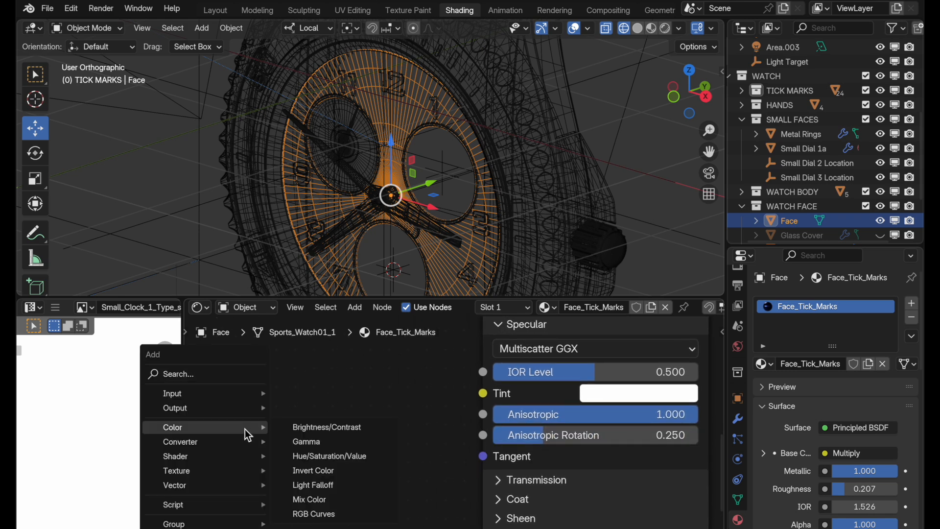
text(tangent)
key(Return)
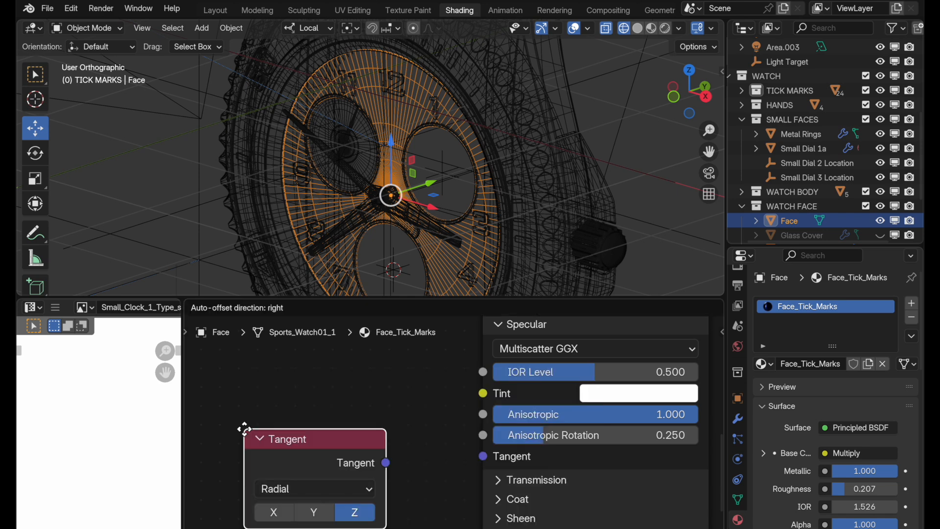
click(263, 410)
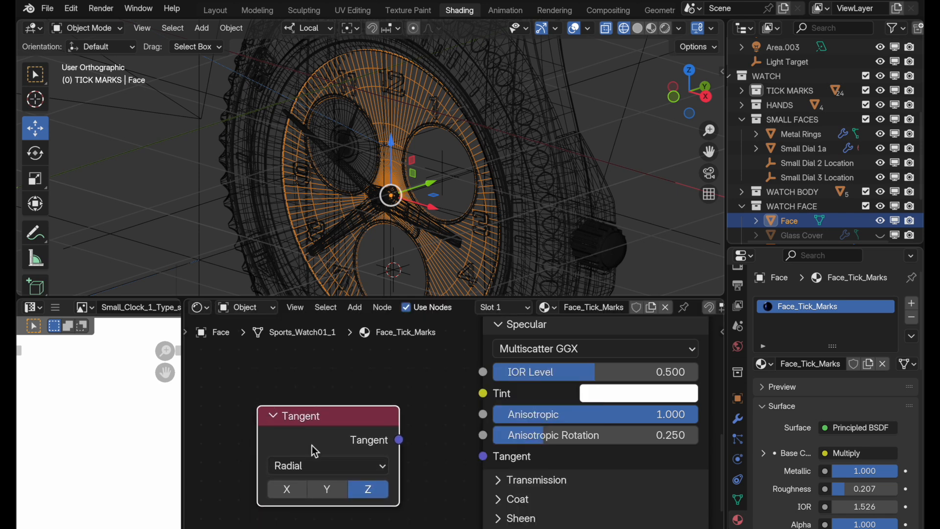
click(332, 489)
drag(400, 439, 482, 461)
Step: Switch to perspective with Rendered shading and examine the anisotropic highlights on the watch face from different angles
mouse_move(472, 173)
middle_down()
mouse_move(486, 166)
mouse_move(444, 193)
mouse_move(466, 189)
middle_up()
click(710, 195)
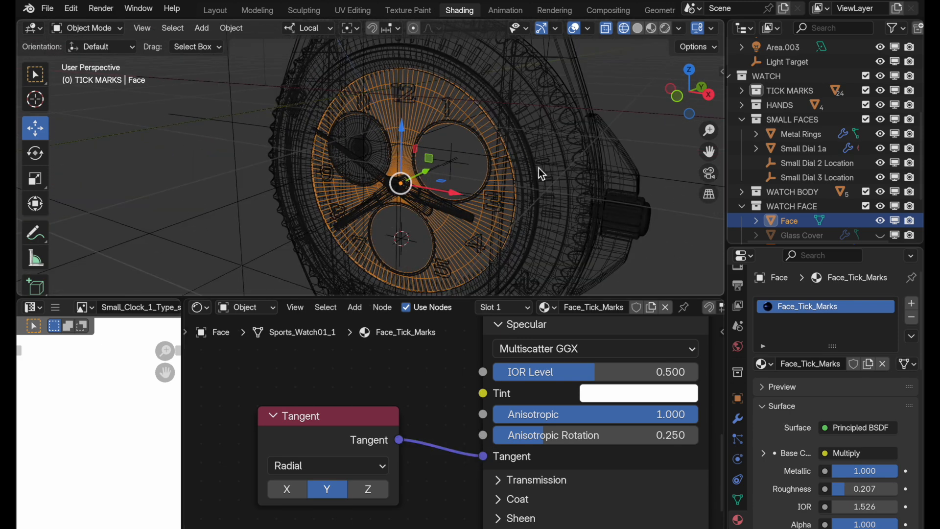
click(666, 27)
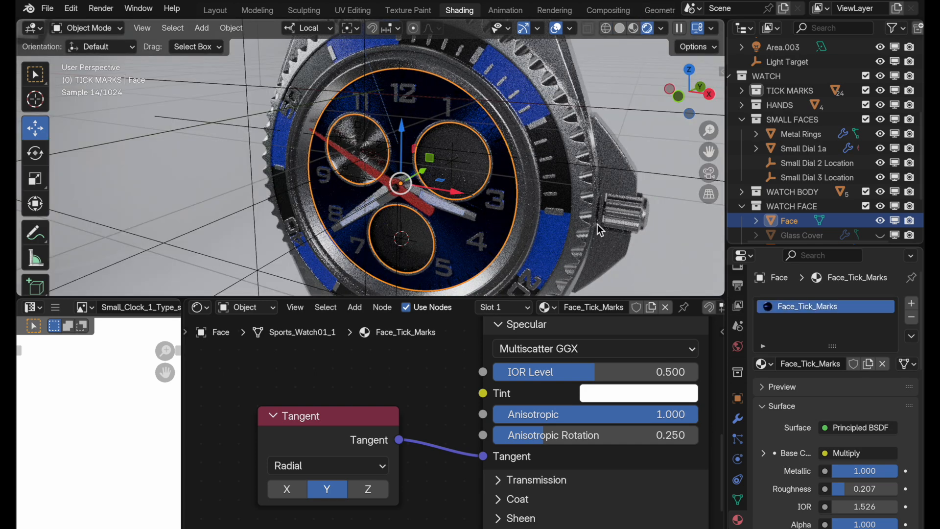
click(573, 257)
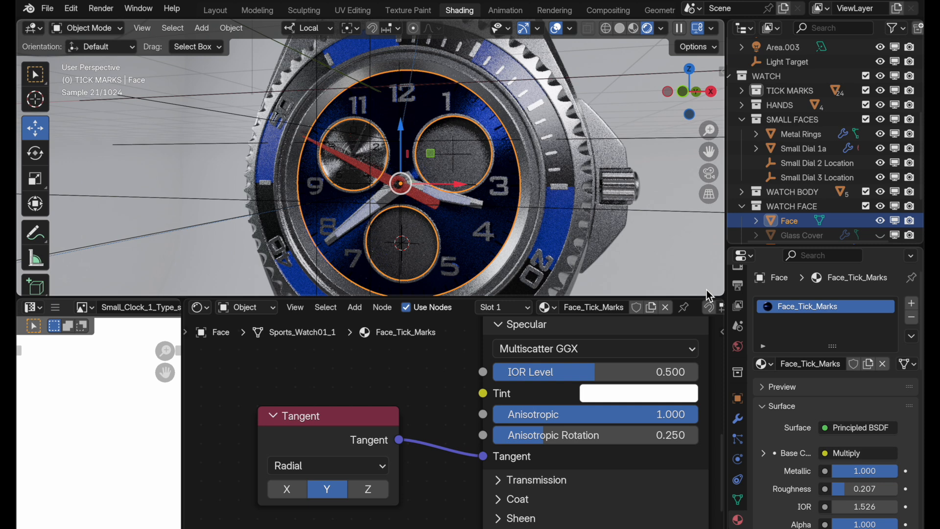
Step: Select Small Dial 1a and show it up close in wireframe from the orthographic front view
click(803, 149)
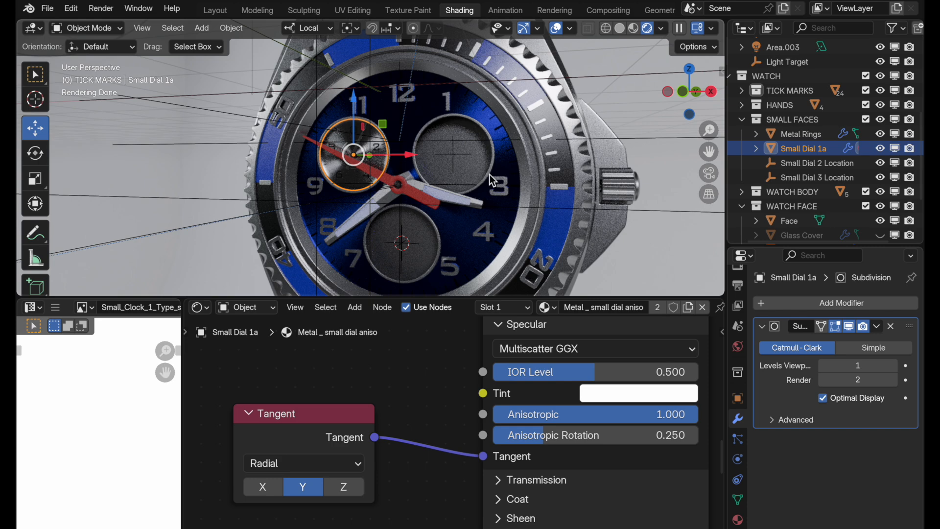
click(609, 29)
click(709, 195)
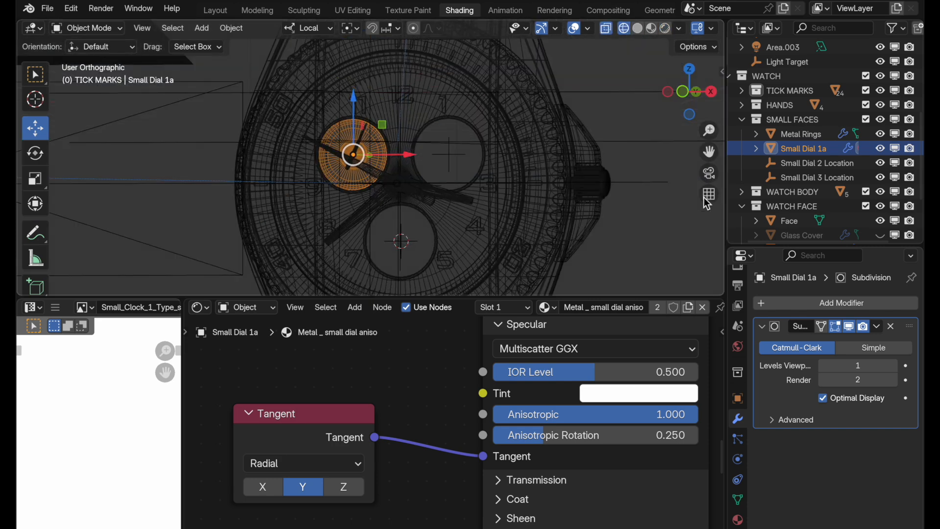
ctrl+middle_drag(418, 173, 451, 163)
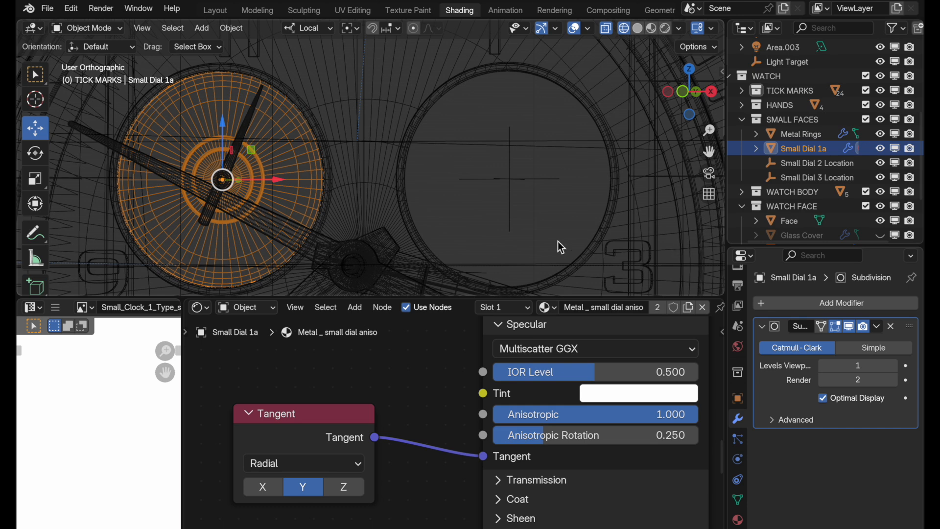
key(grave)
click(483, 192)
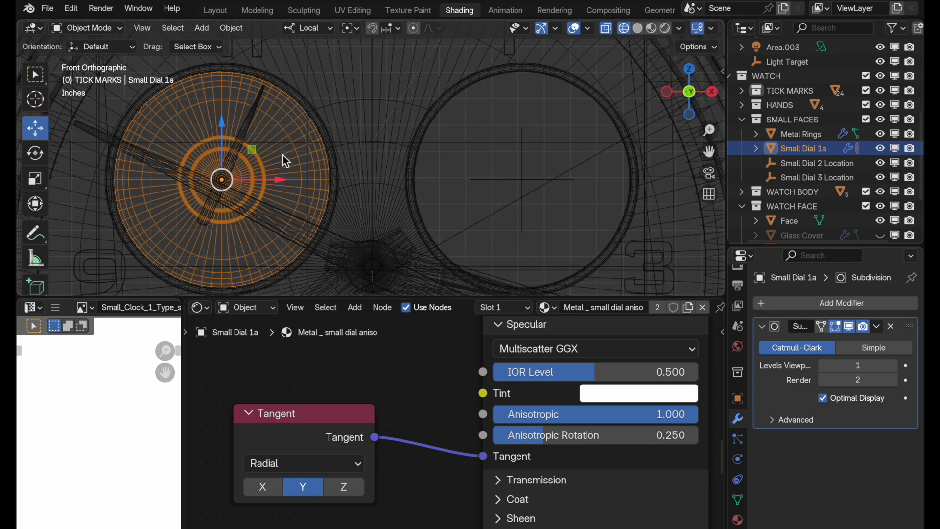
shift+middle_drag(324, 220, 313, 113)
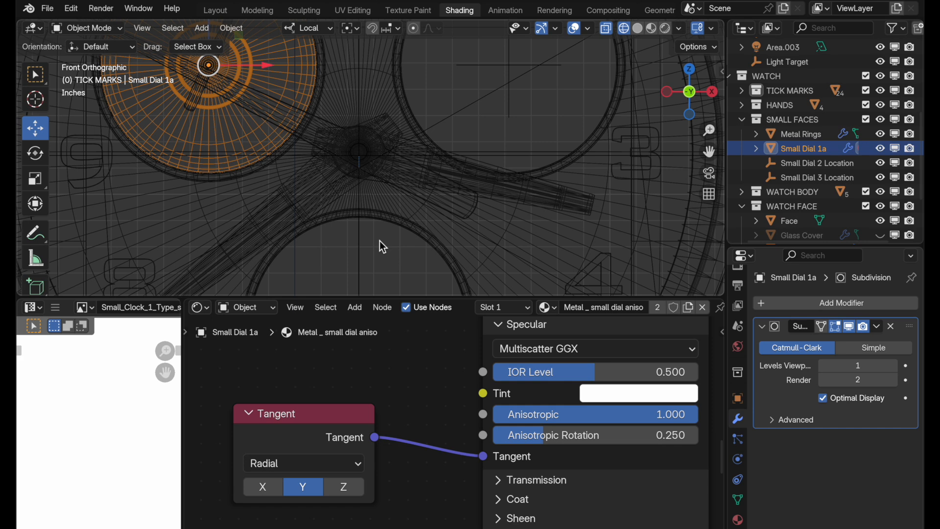
shift+middle_drag(378, 156, 398, 260)
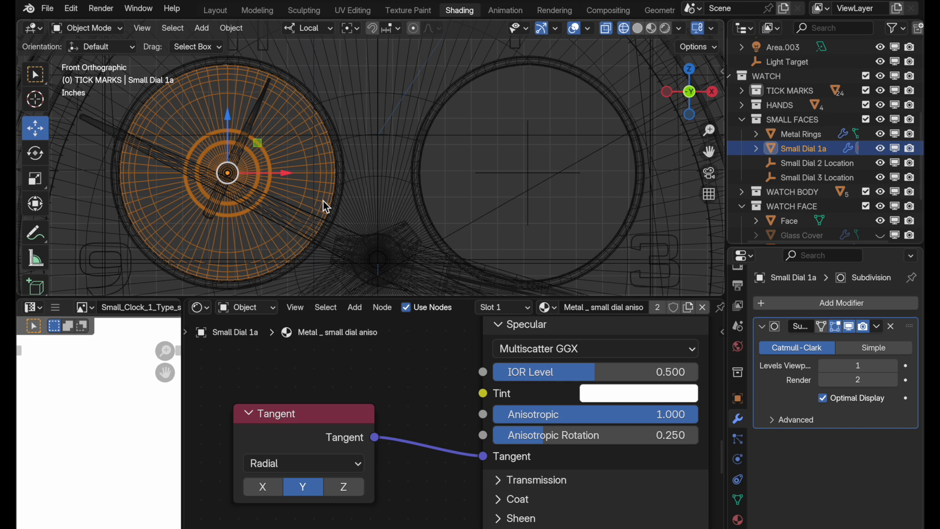
Step: Add a second, empty material slot to Small Dial 1a and bring up the link options of the first slot
click(739, 520)
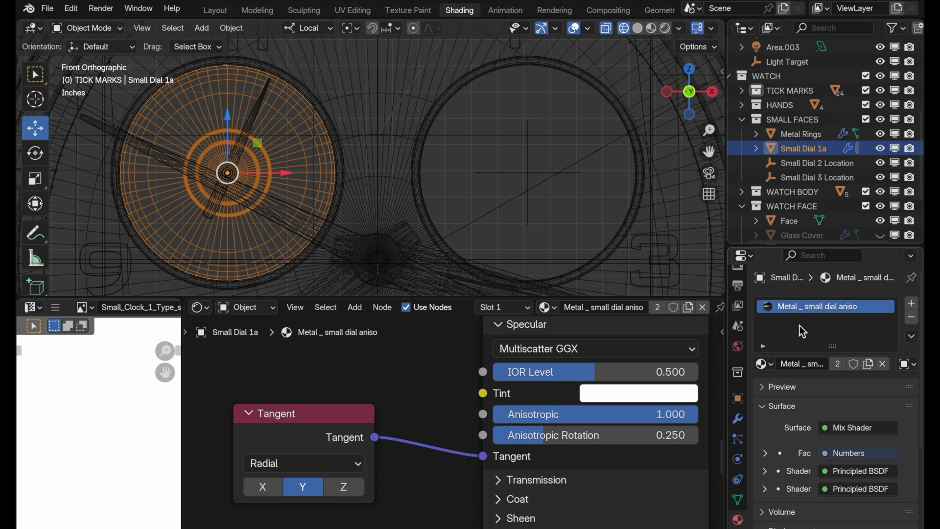
click(912, 304)
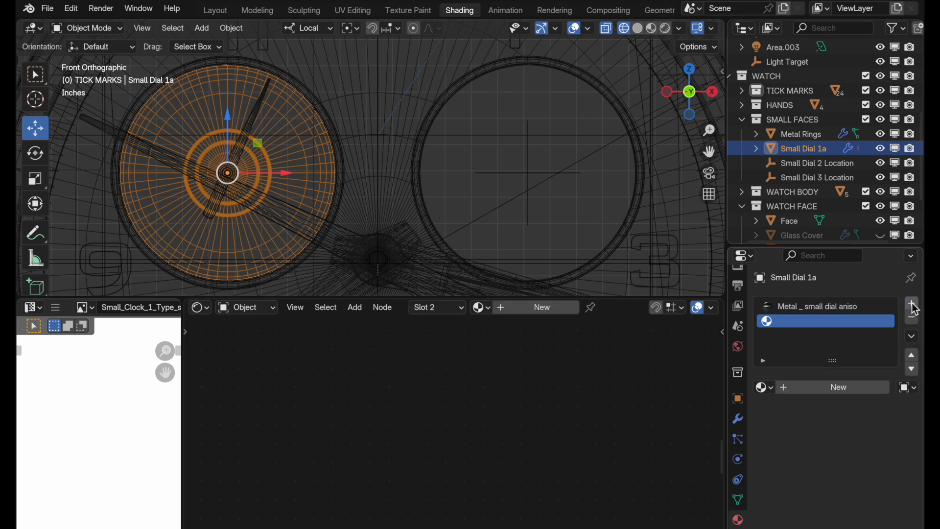
click(859, 307)
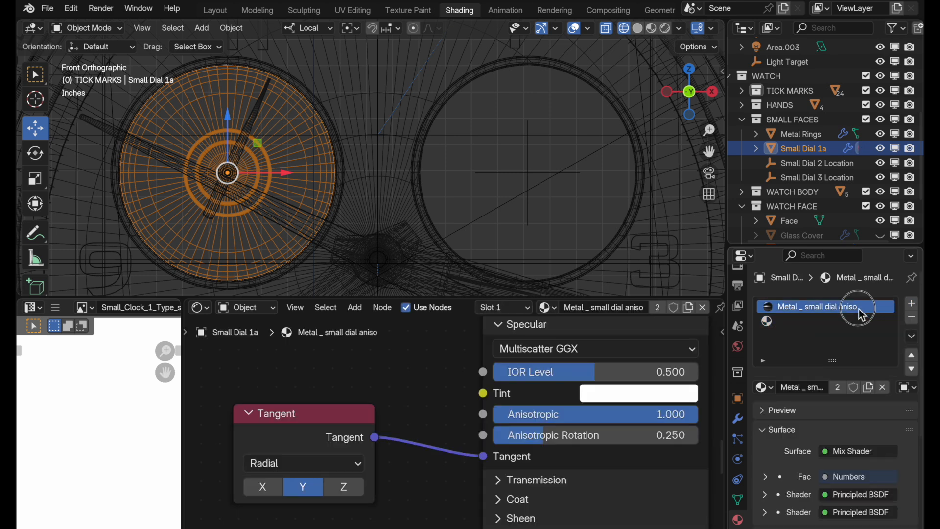
click(914, 391)
click(908, 387)
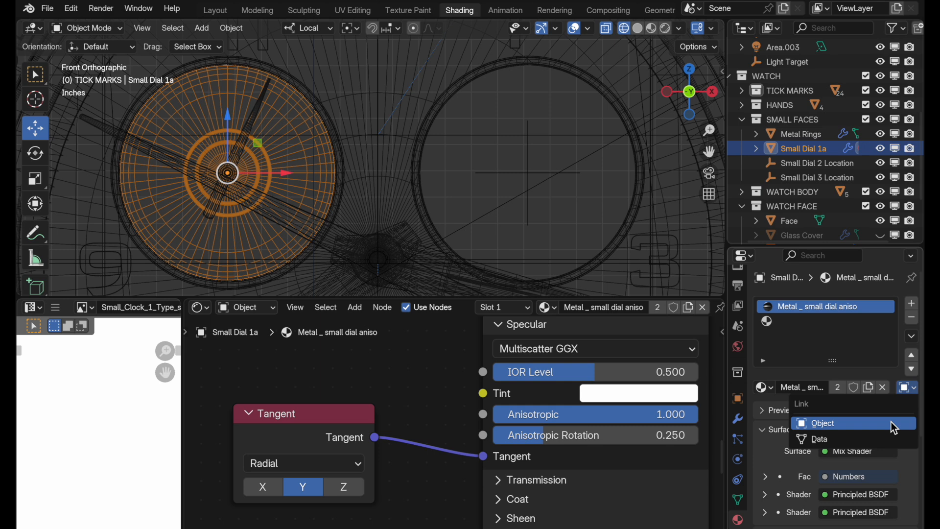
Step: In the editing preferences, choose Object for the new objects' Link Materials To setting and close the preferences
click(73, 10)
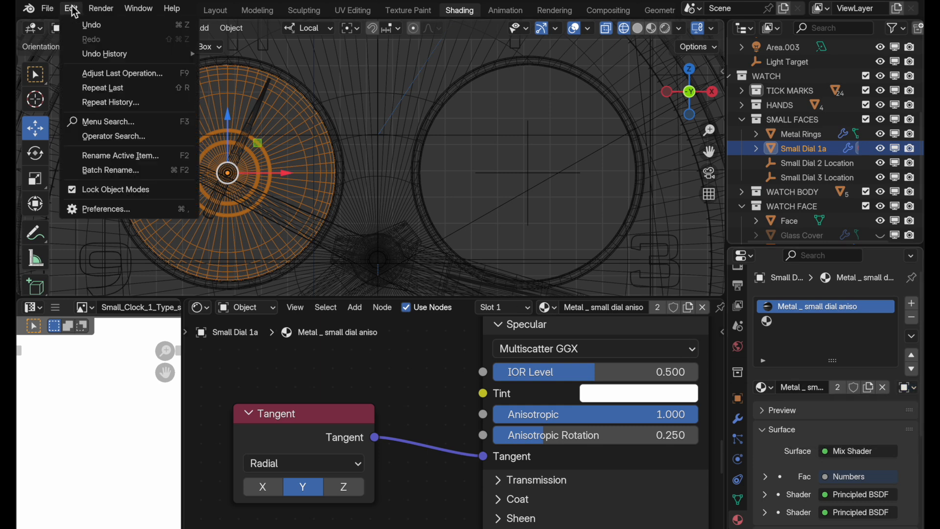
click(104, 217)
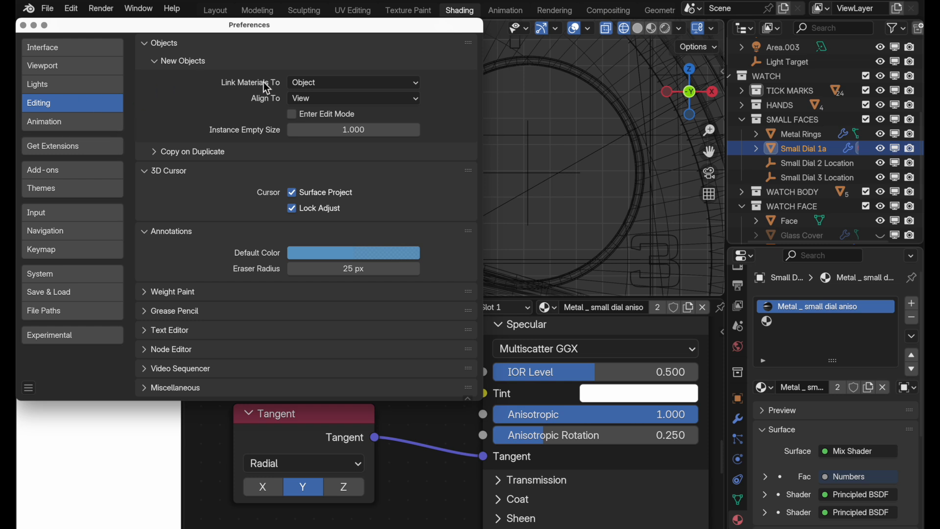
click(299, 83)
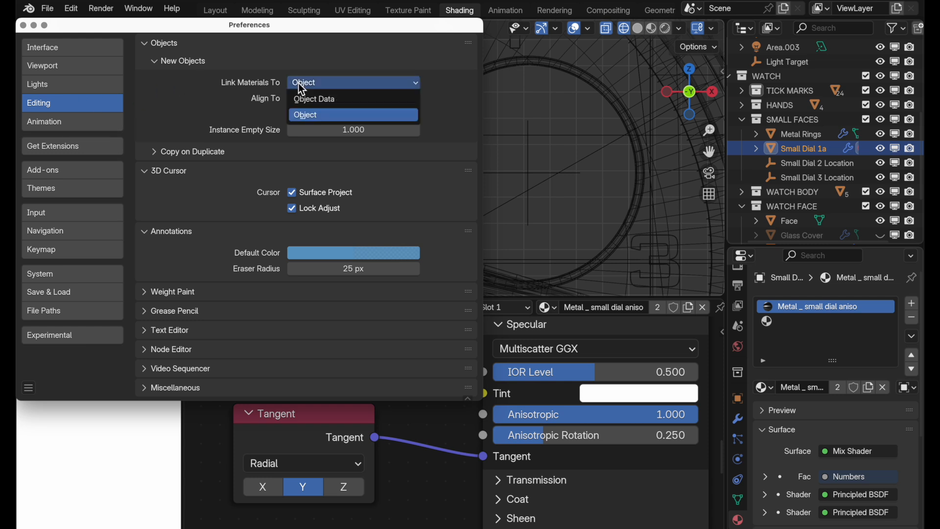
click(298, 118)
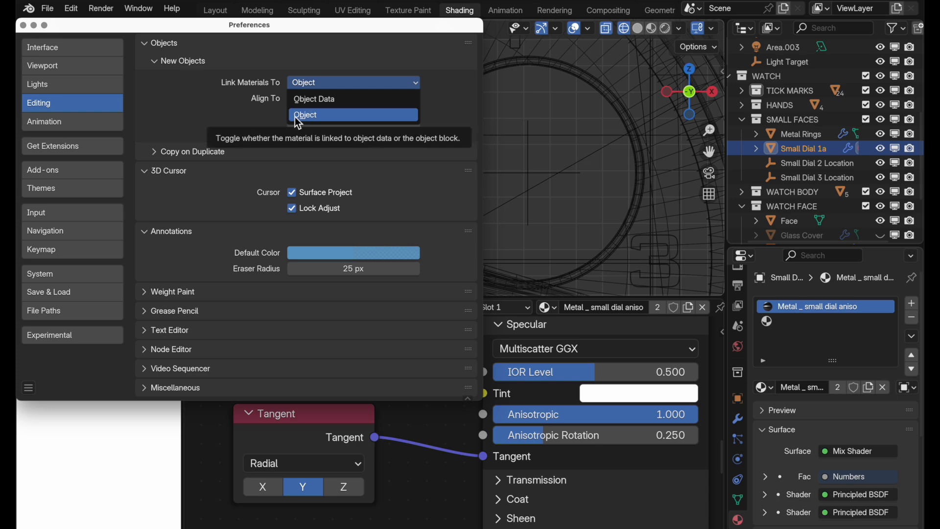
click(296, 117)
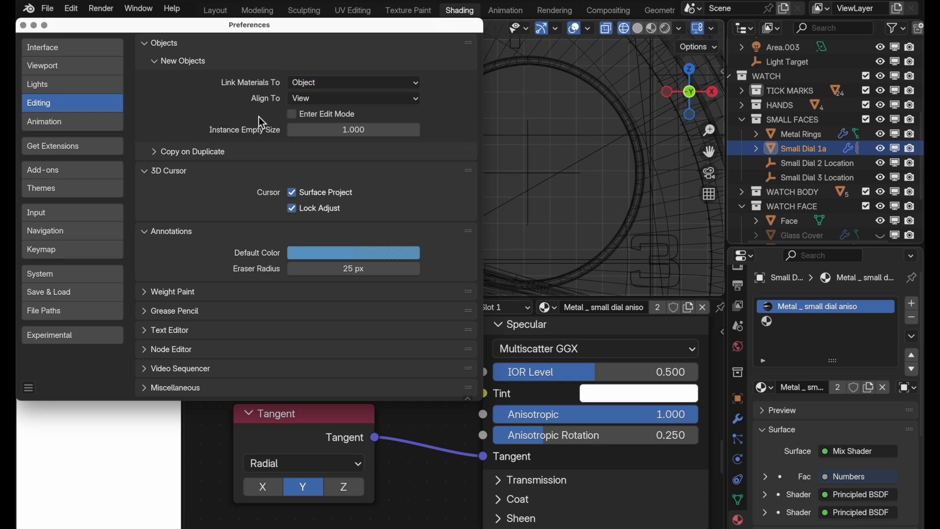
click(23, 25)
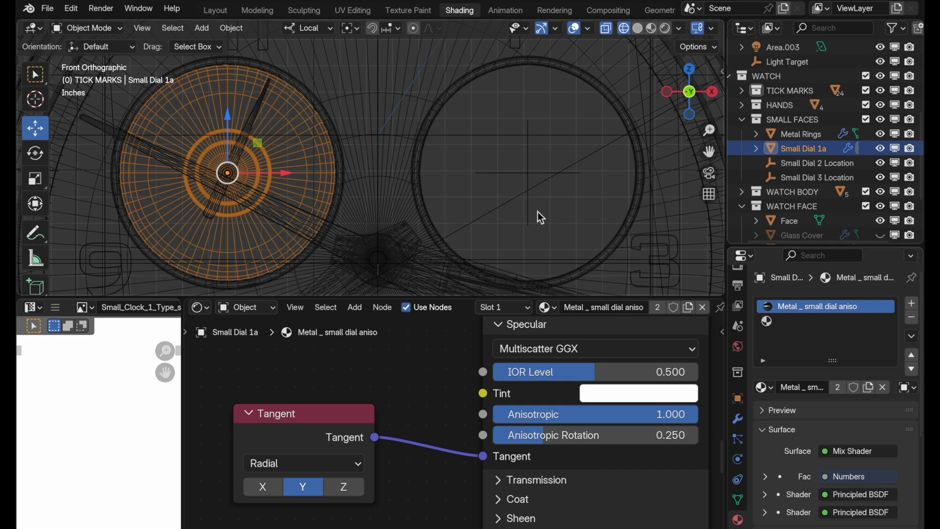
Step: Enter Edit Mode on Small Dial 1a with face selection and check which faces use the Metal _ small dial aniso material
key(Tab)
scroll(248, 225, up, 1)
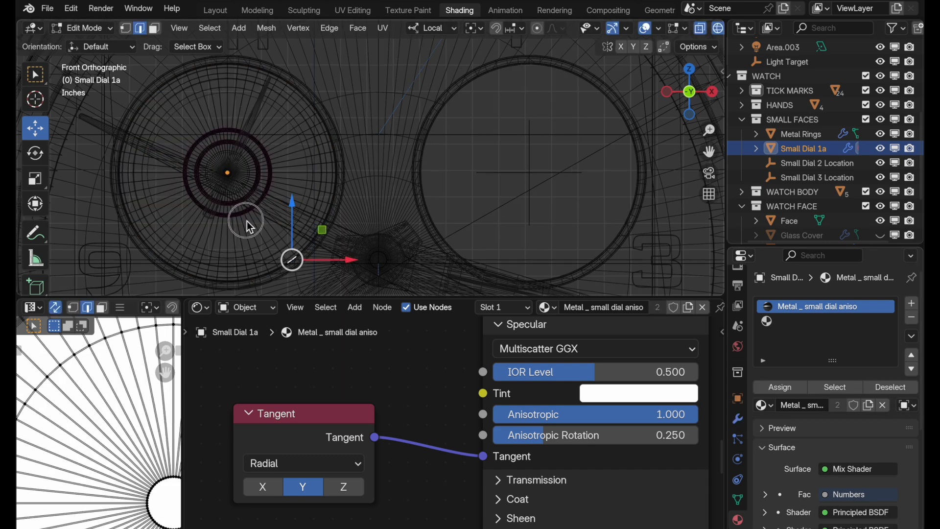
click(155, 28)
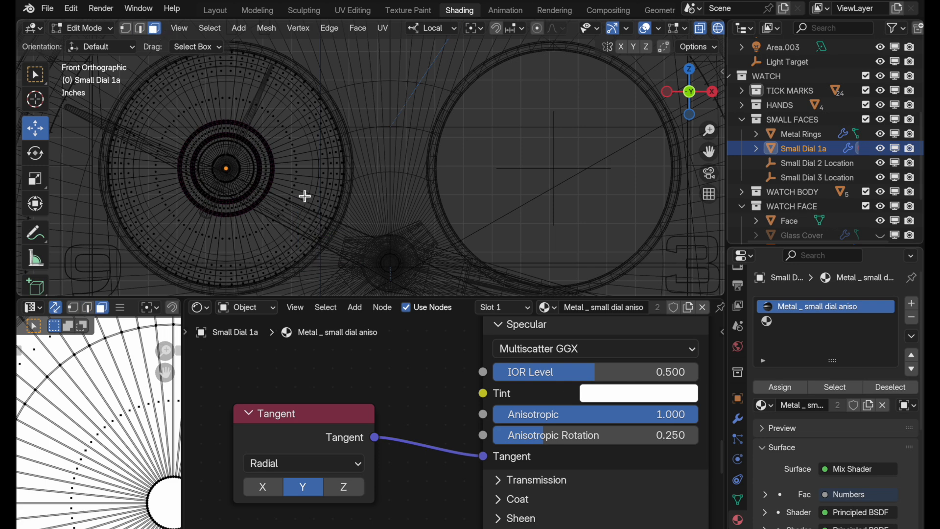
click(831, 388)
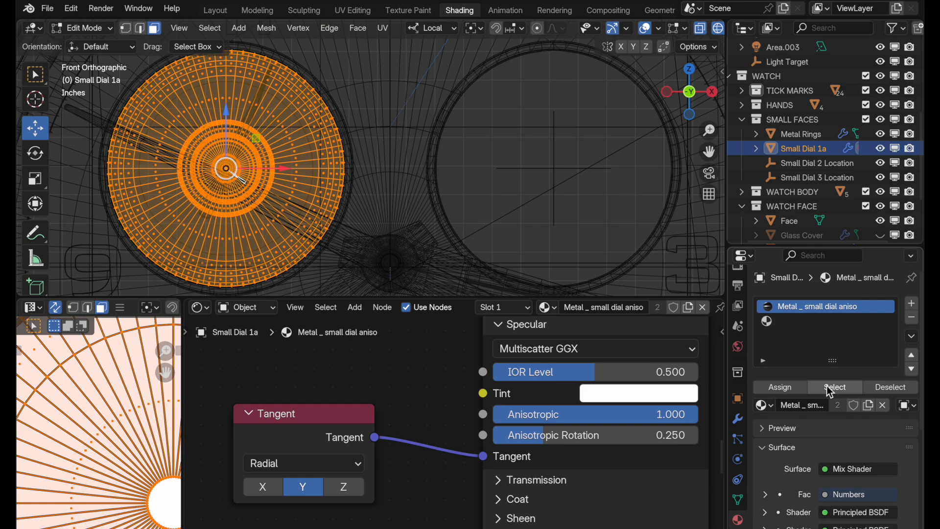
click(381, 181)
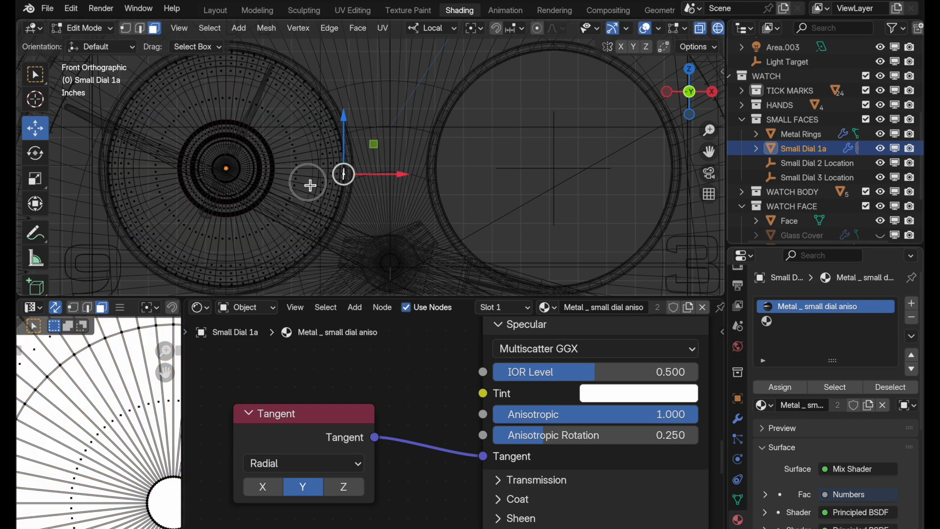
Step: Select the small dial's outermost face loop and grow the selection five times inward to the raised ring
ctrl+middle_drag(309, 183, 424, 163)
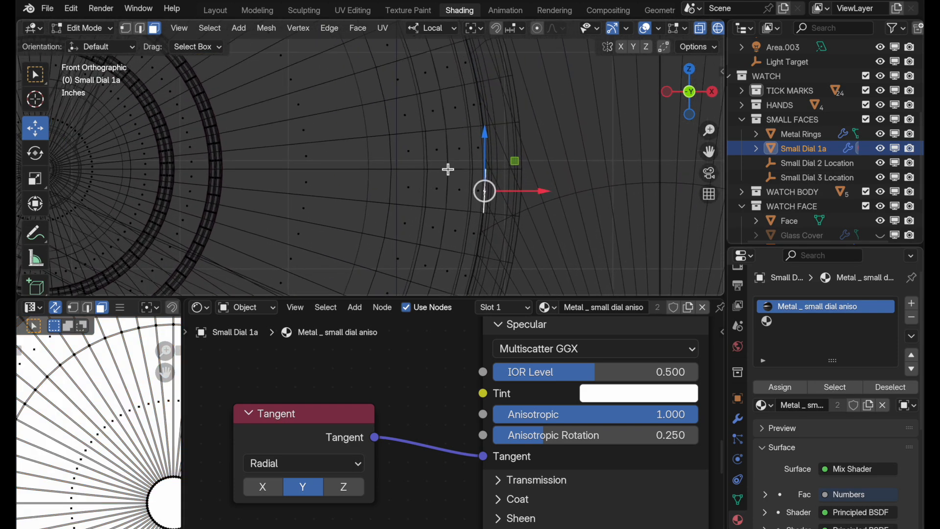
alt+click(479, 169)
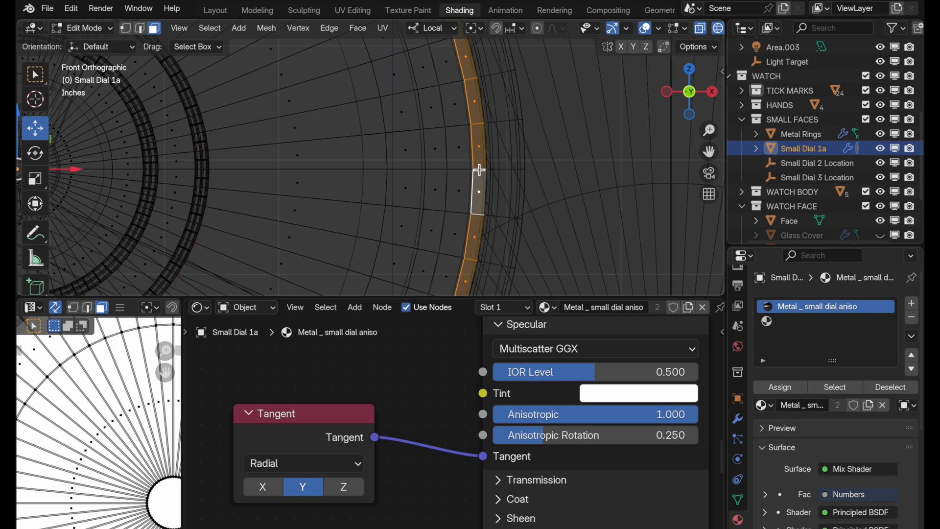
key(ctrl+KP_Add)
key(ctrl+KP_Add)
key(ctrl+KP_Add)
key(ctrl+KP_Add)
key(ctrl+KP_Add)
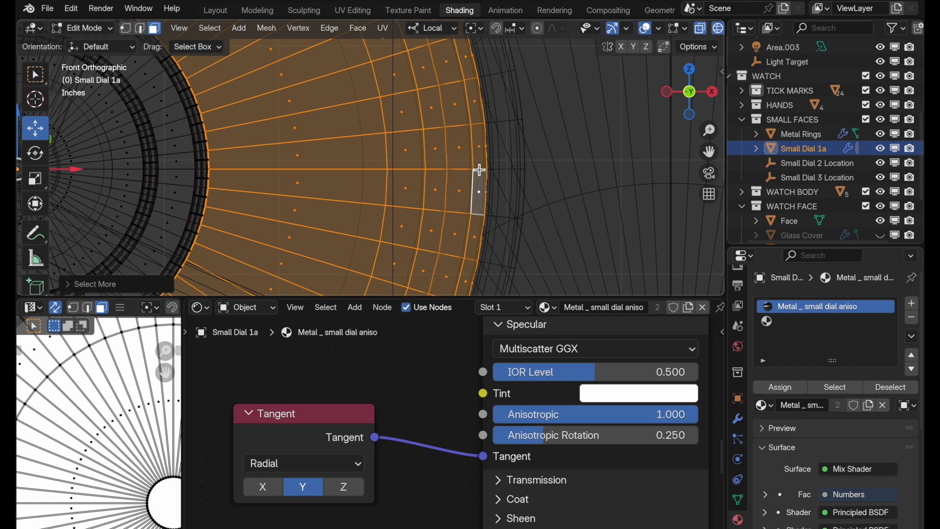
Step: Assign the selected outer dial faces to the second material slot and give that slot the Metal _ small dial aniso material
click(791, 321)
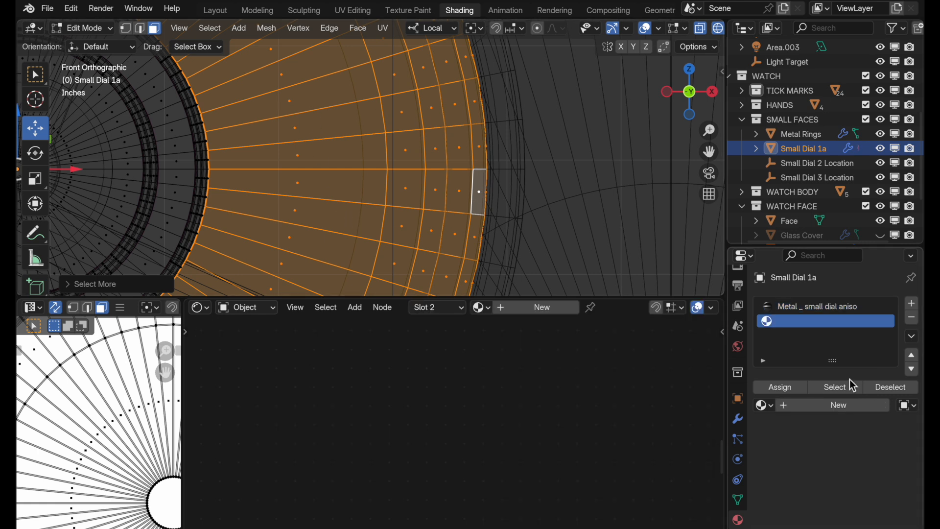
click(796, 387)
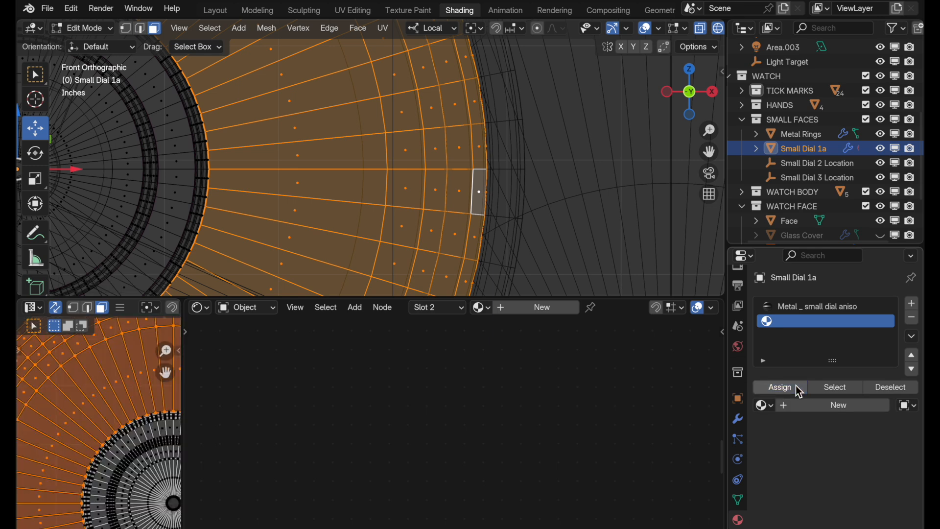
click(766, 405)
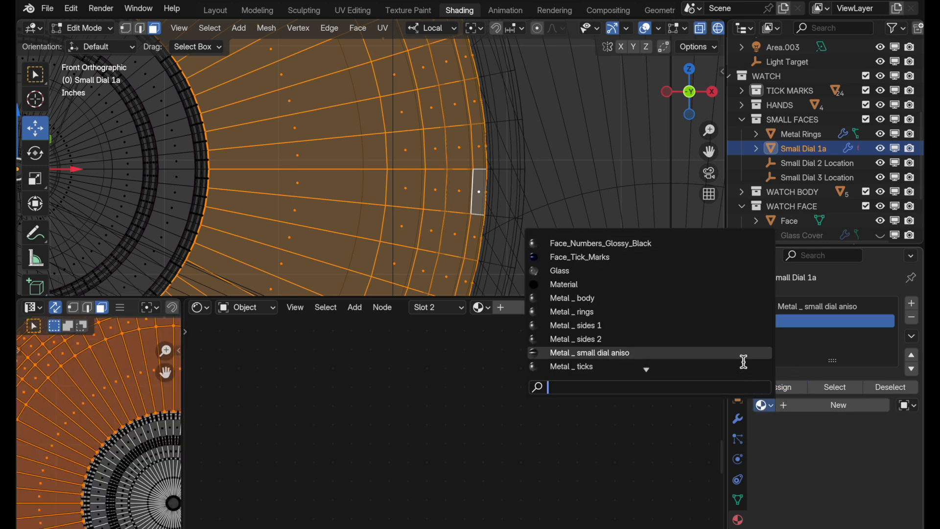
click(743, 355)
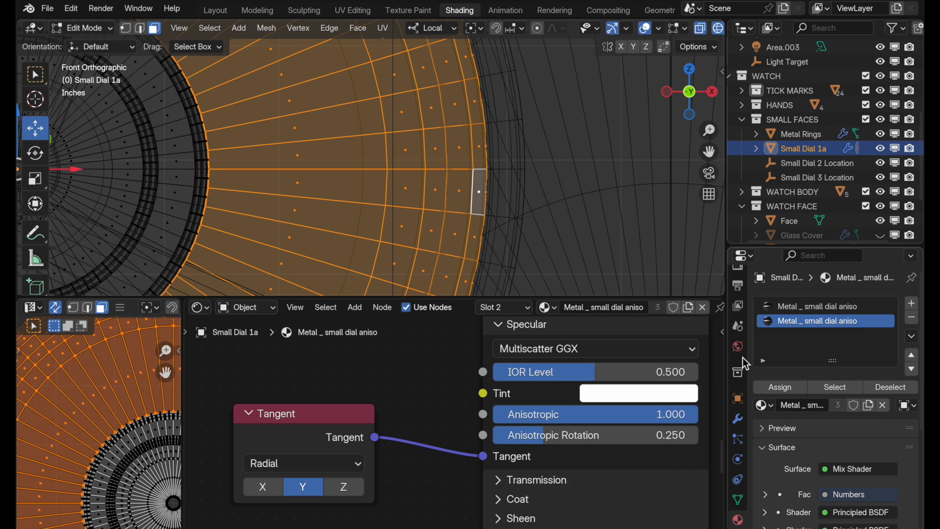
Step: Check which faces belong to the first and second material slots by selecting each slot's faces, then return to Object Mode
key(alt+a)
scroll(530, 111, down, 2)
key(c)
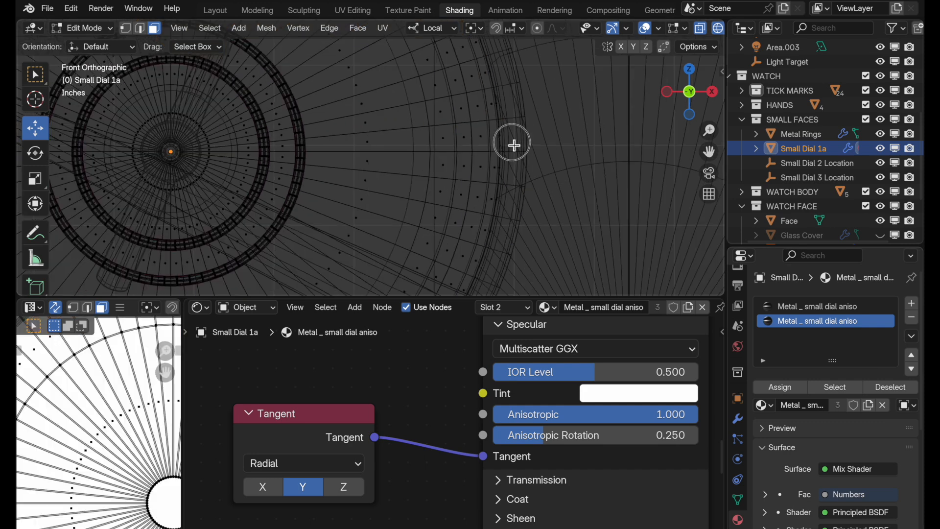
scroll(512, 143, down, 2)
click(830, 306)
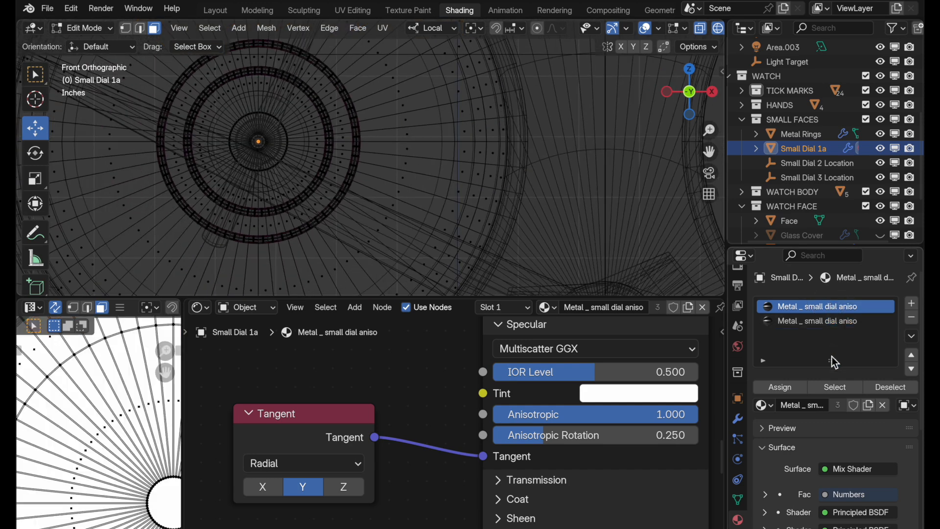
click(835, 388)
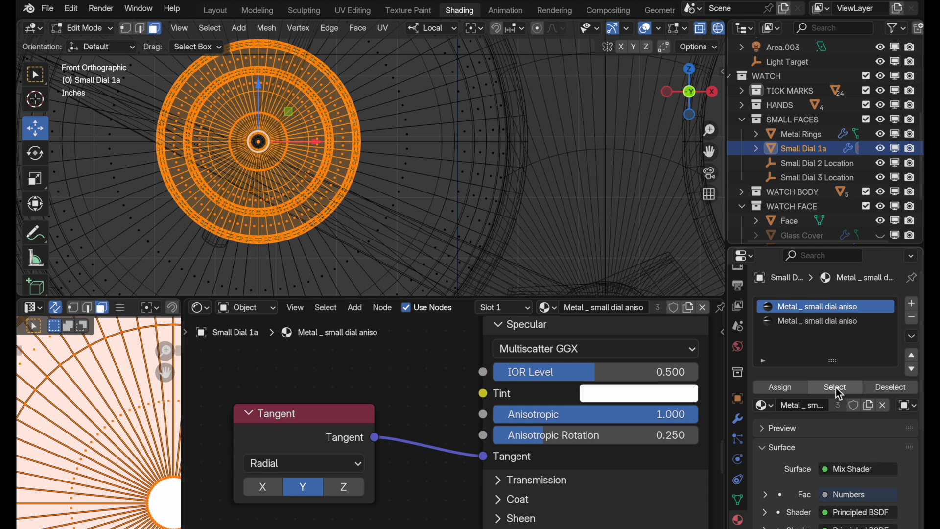
key(alt+a)
click(827, 323)
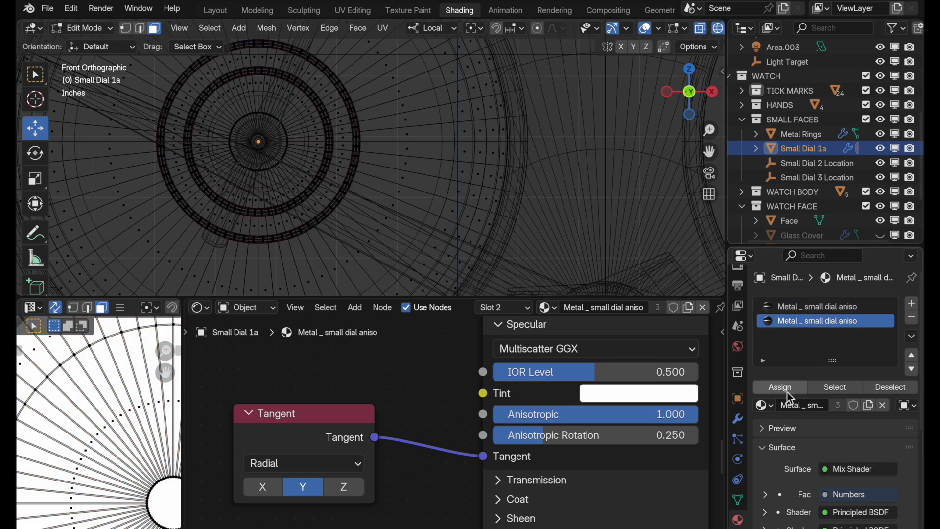
click(827, 389)
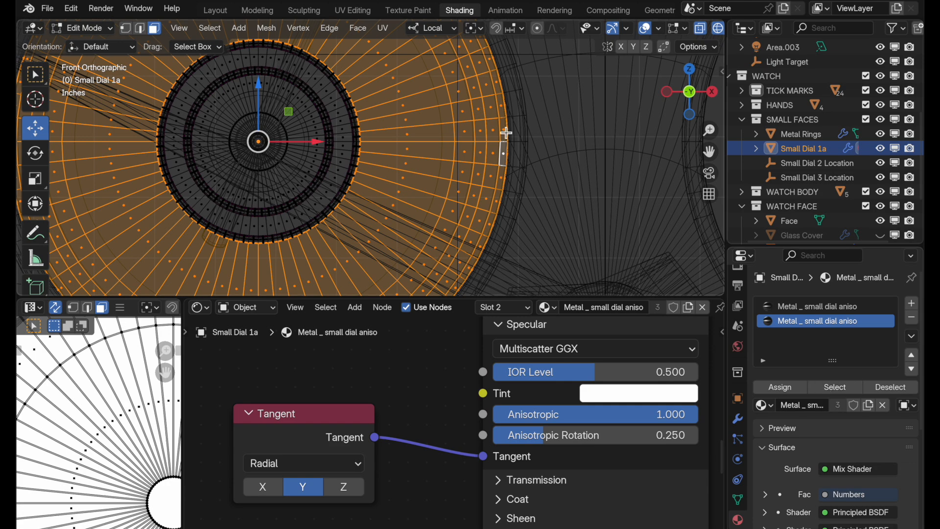
key(Tab)
Step: Rename the Small Dial 1a object as Small Dial 1
scroll(513, 109, down, 3)
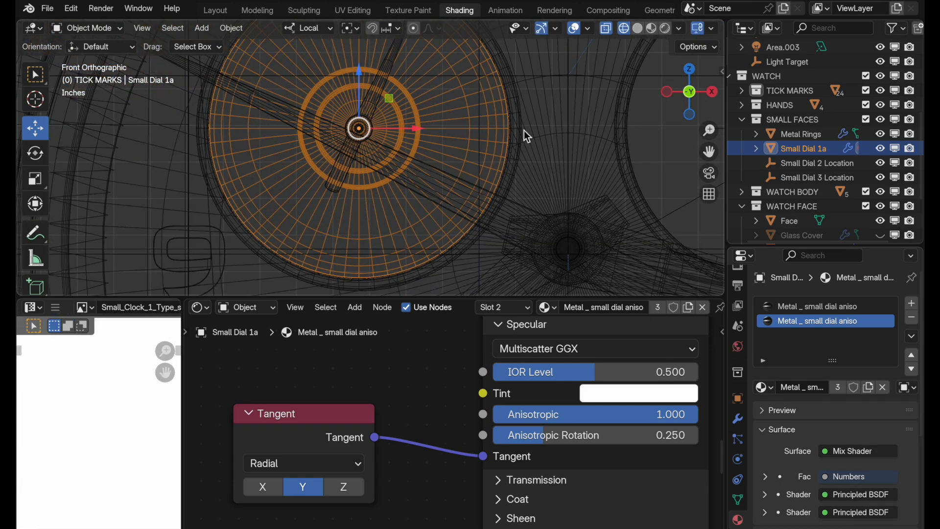
shift+middle_drag(524, 131, 384, 160)
scroll(452, 147, down, 2)
shift+middle_drag(452, 155, 421, 158)
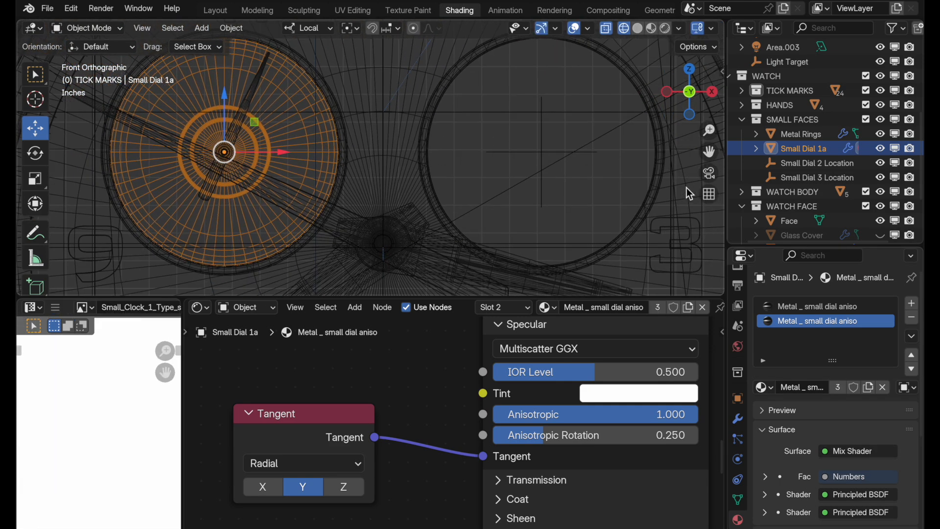
double_click(797, 148)
key(End)
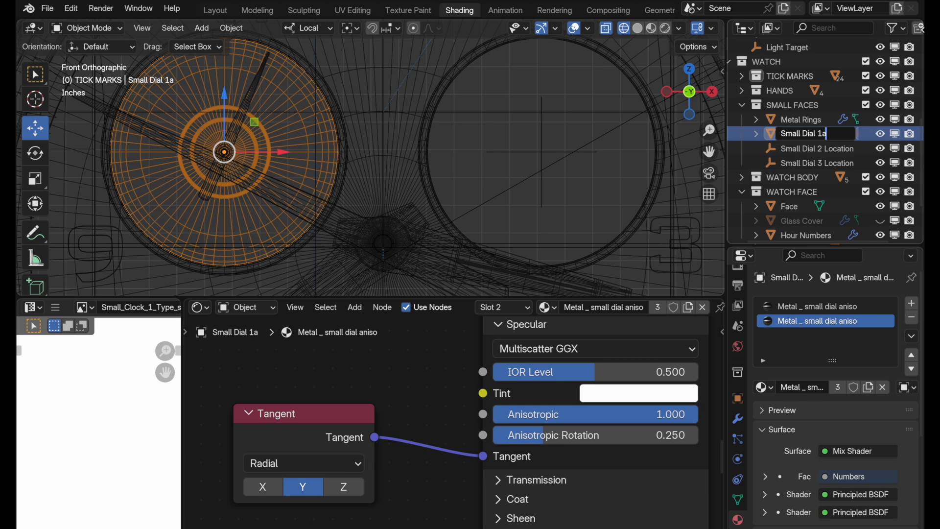
key(BackSpace)
key(Return)
scroll(839, 84, down, 1)
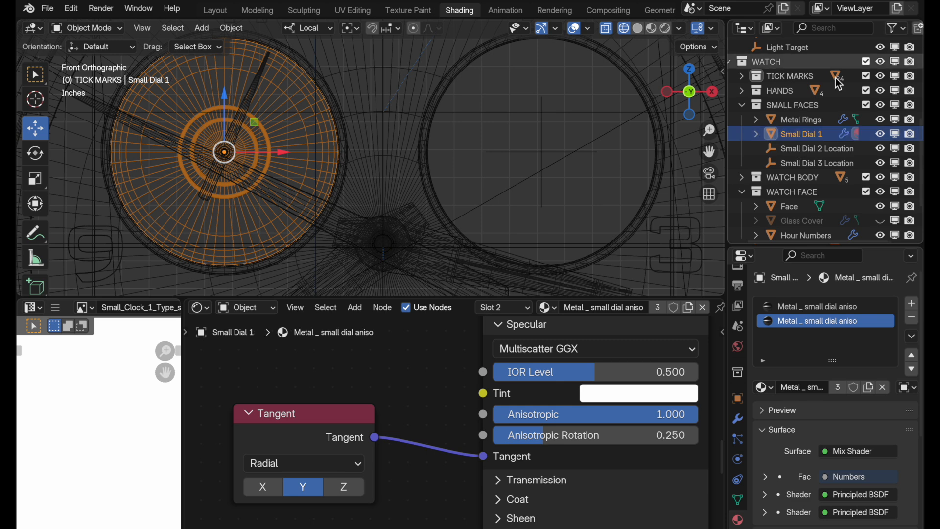
Step: Select the Small Dial 1 hierarchy and make a linked duplicate of it, shifted along the X axis toward the empty right-hand dial opening
right_click(777, 133)
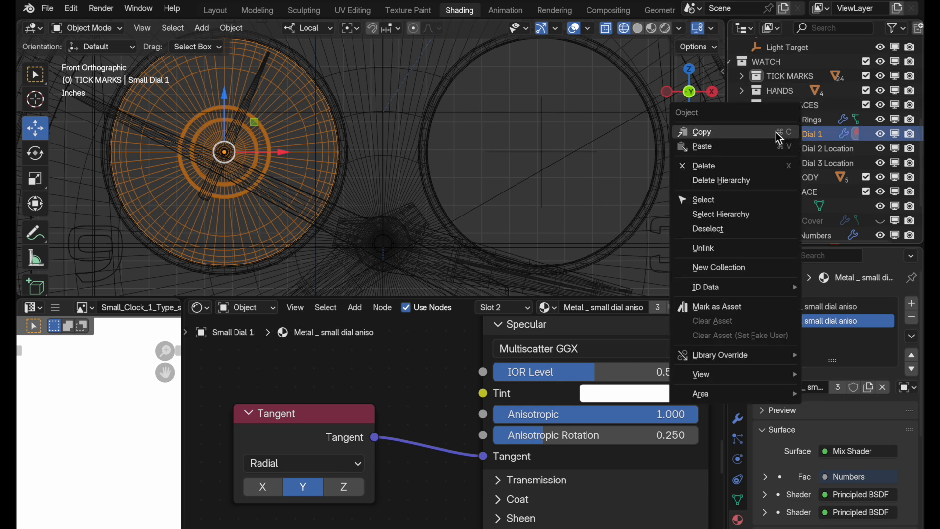
click(760, 214)
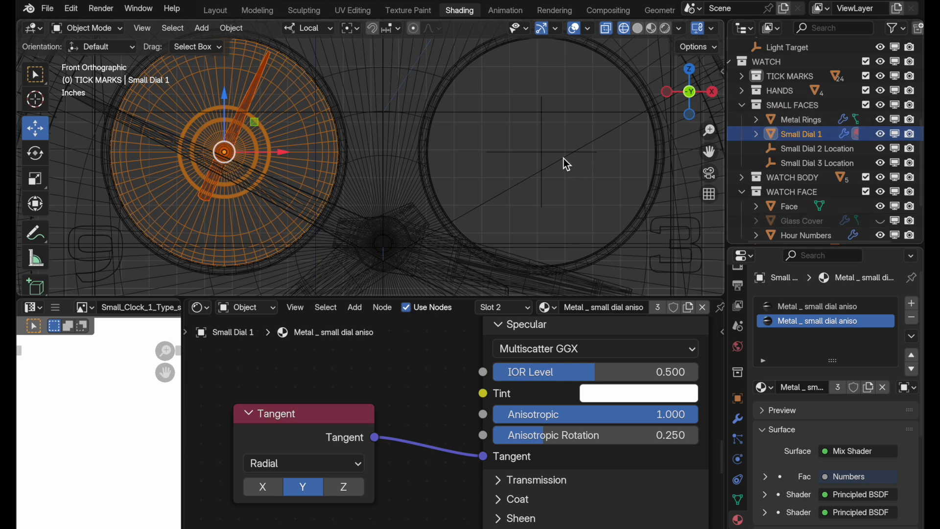
key(shift+d)
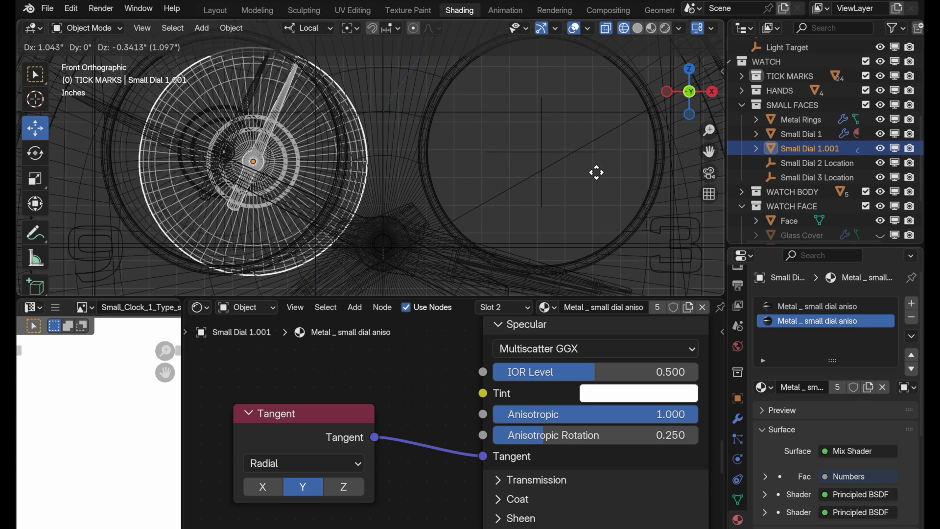
key(x)
click(690, 169)
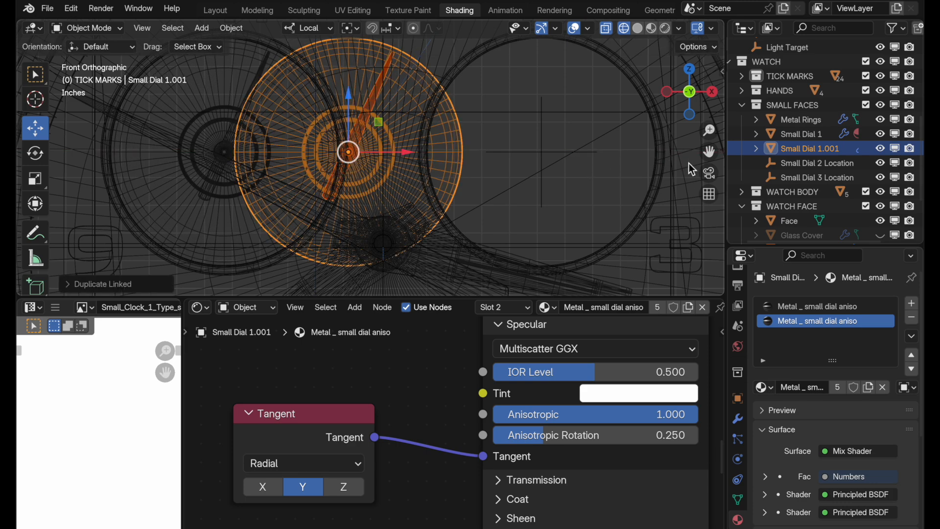
Step: Snap the 3D cursor to the Small Dial 2 Location empty and delete that empty
click(544, 135)
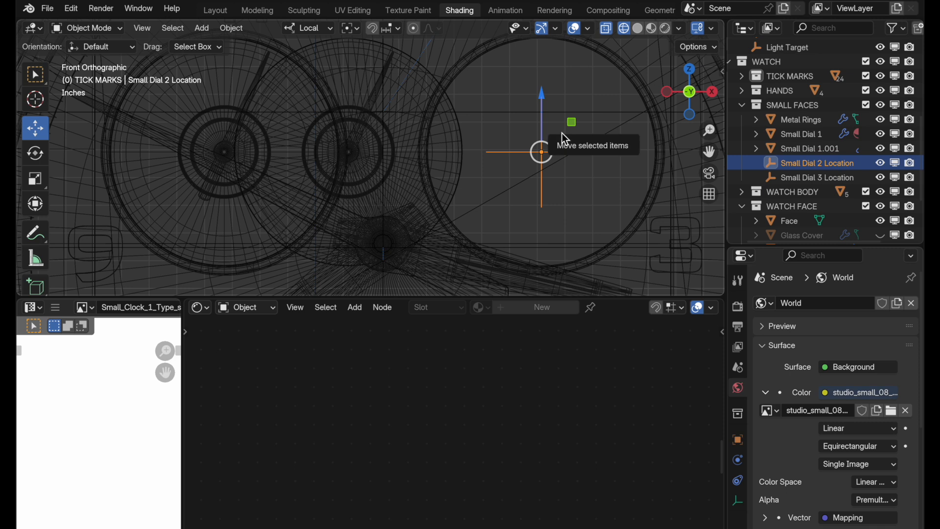
key(shift+s)
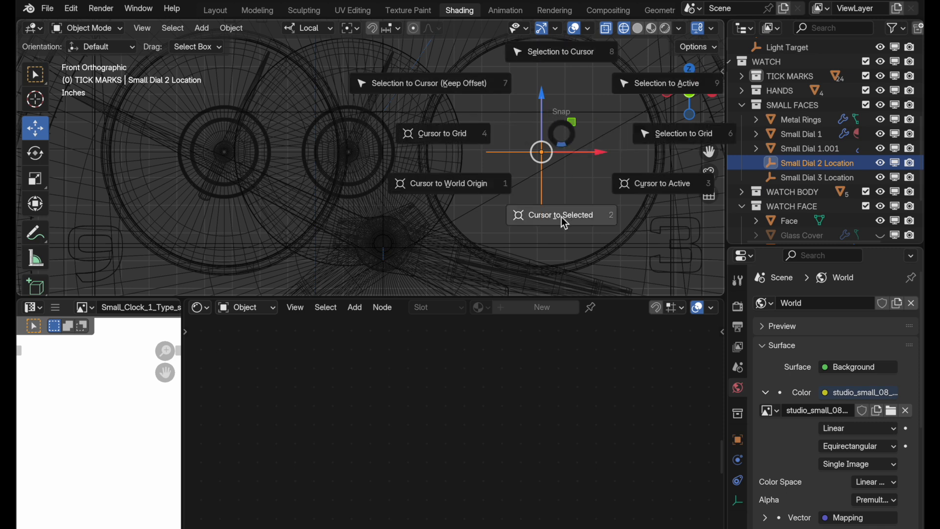
click(561, 216)
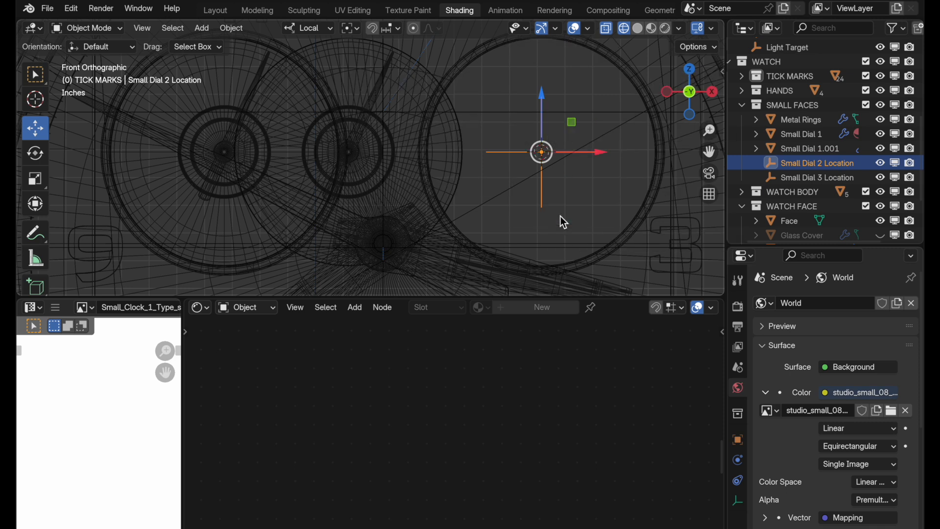
key(x)
click(560, 216)
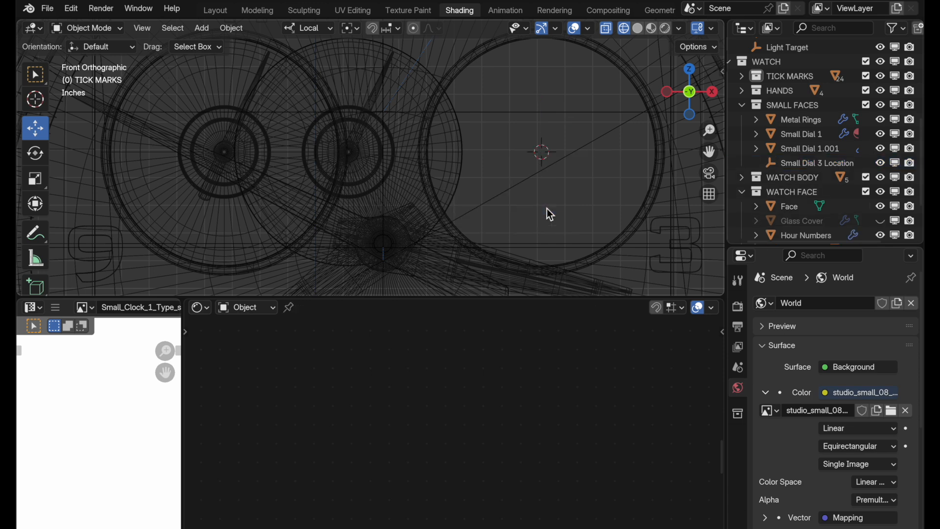
Step: Select the copied dial face and snap it to the 3D cursor in the right-hand dial opening
click(463, 161)
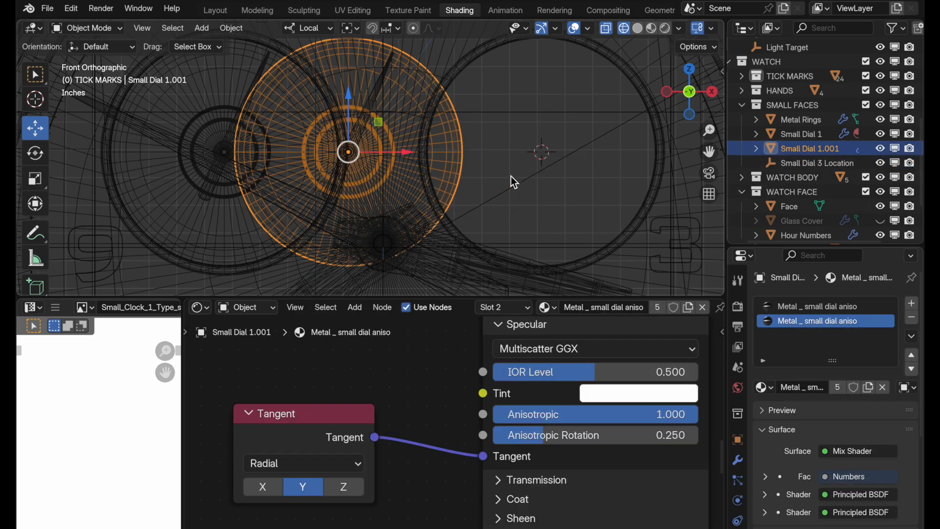
key(shift+s)
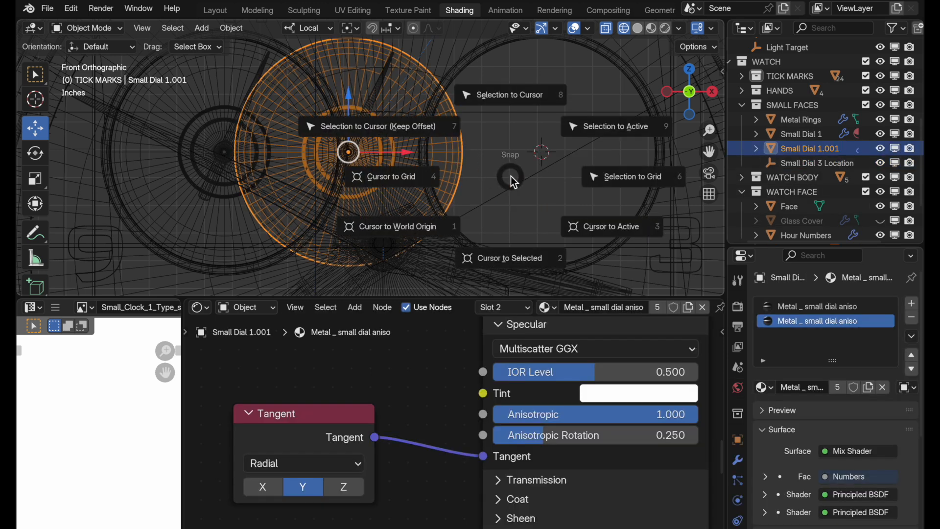
click(513, 96)
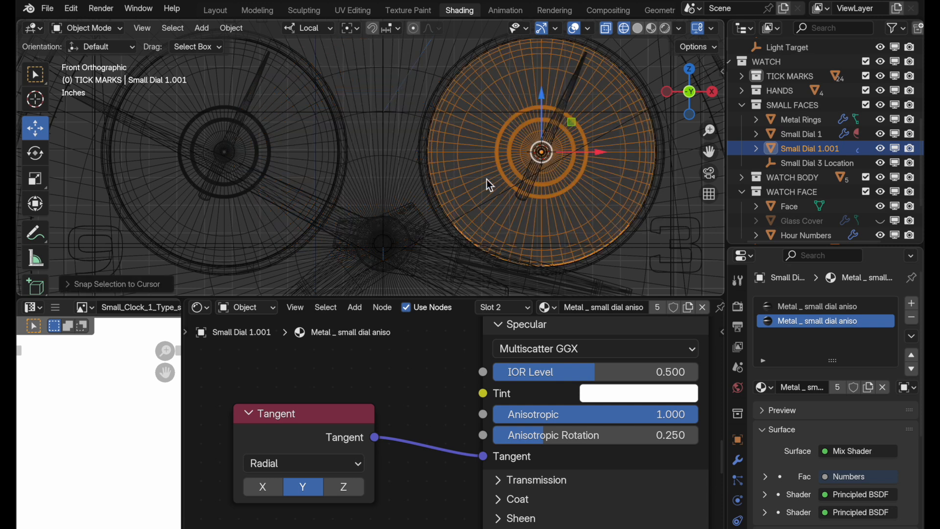
Step: Snap the 3D cursor to the Small Dial 3 Location empty in the lower dial opening and delete that empty
scroll(479, 177, down, 5)
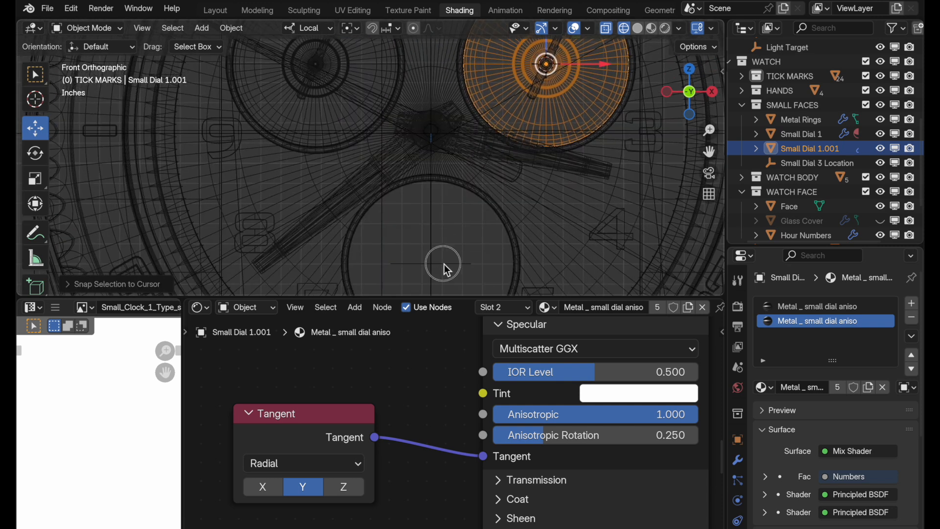
click(446, 265)
key(shift+s)
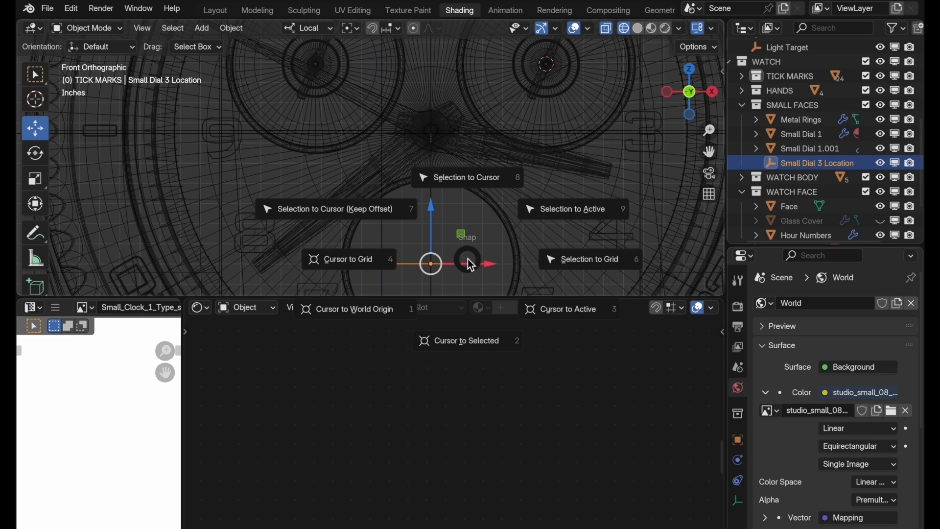
click(459, 343)
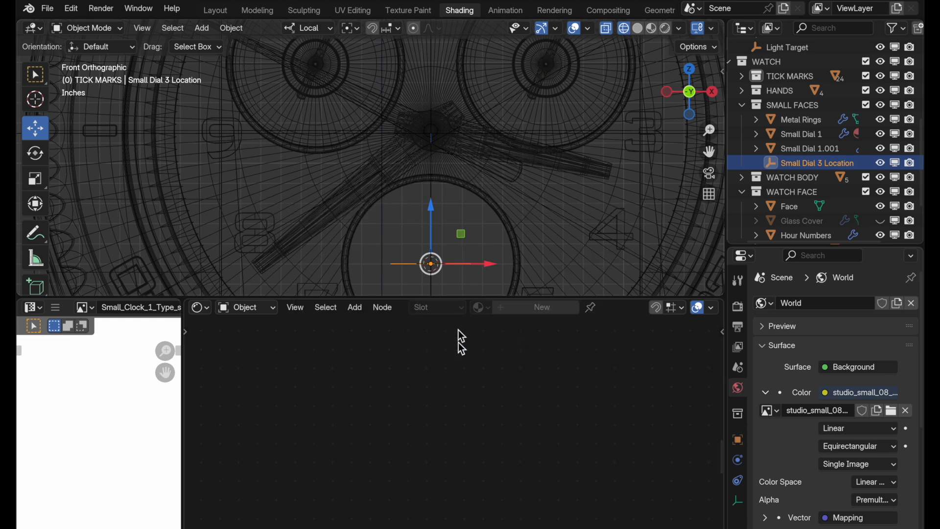
key(x)
click(451, 250)
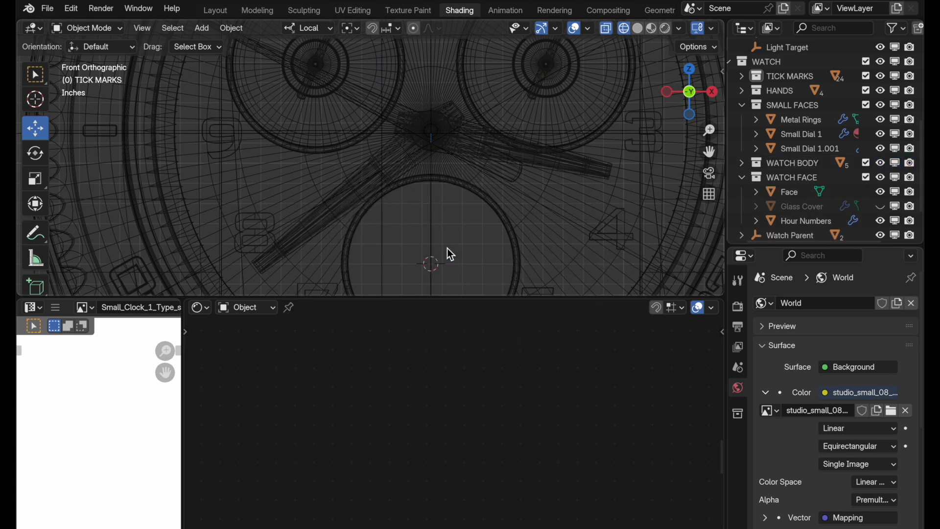
Step: Select the Small Dial 1 hierarchy and place a second linked duplicate of it between the original dial and the lower opening
click(348, 109)
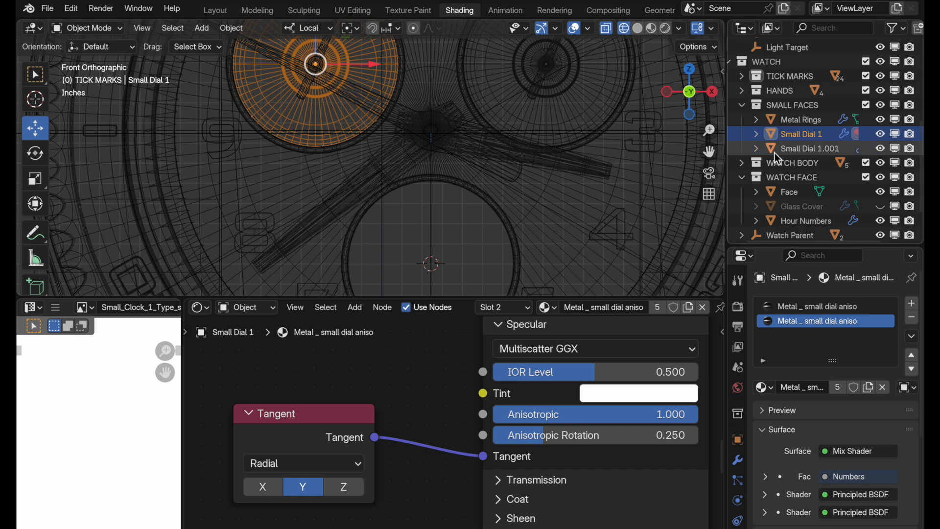
right_click(800, 137)
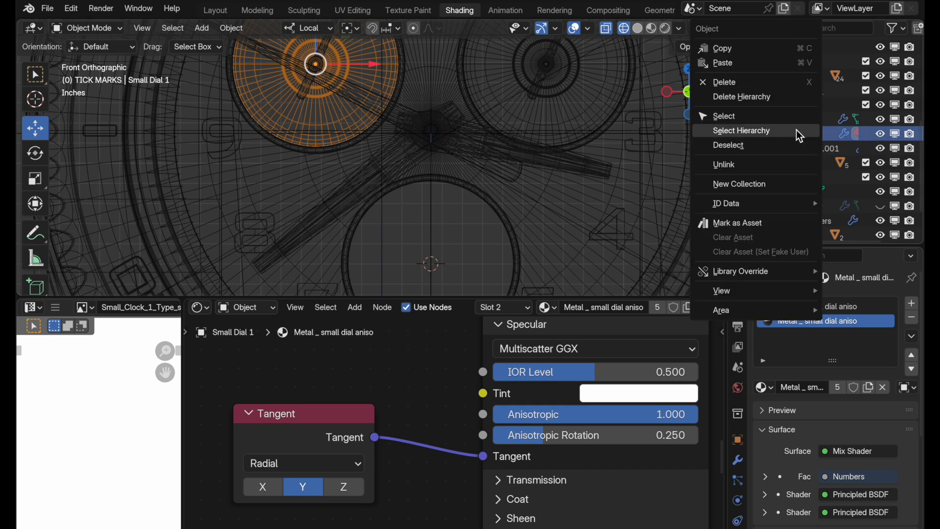
click(796, 130)
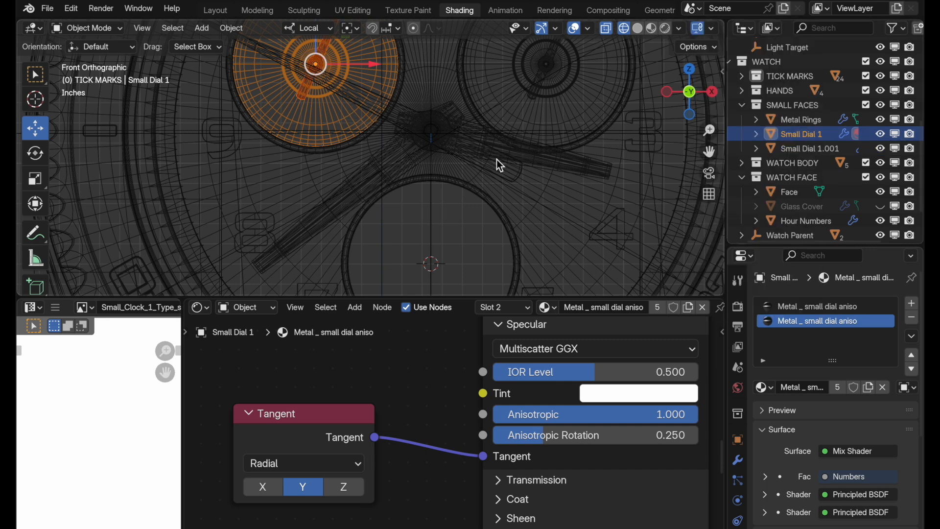
key(alt+d)
click(553, 219)
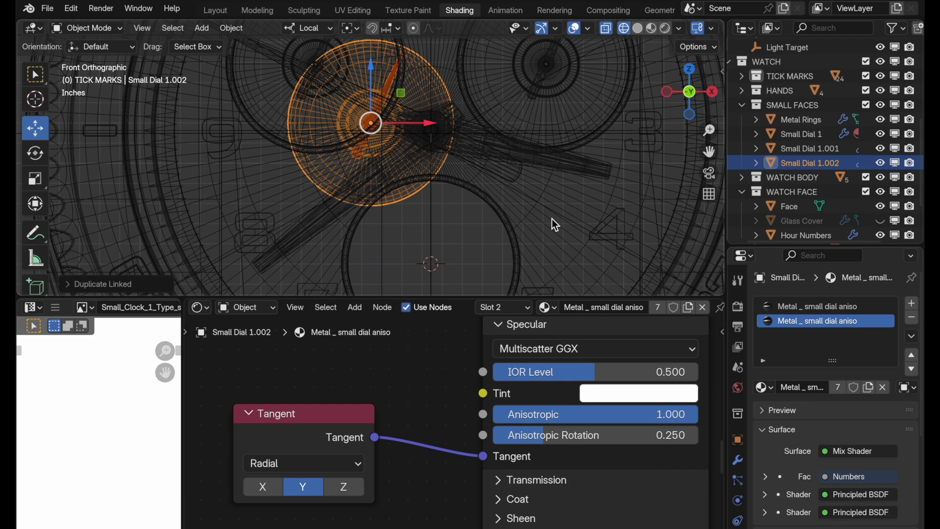
Step: Snap the second copied dial to the 3D cursor in the lower opening and switch the viewport to rendered shading
click(402, 200)
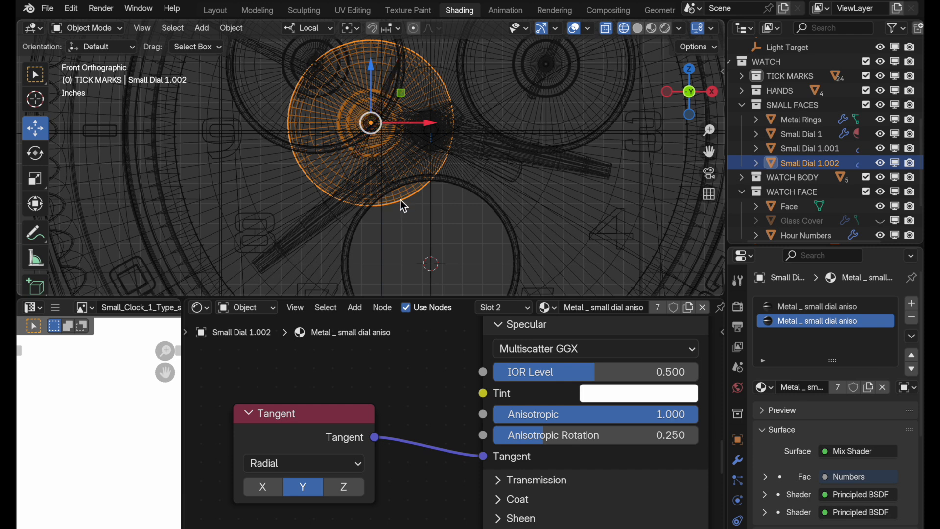
key(shift+s)
click(404, 118)
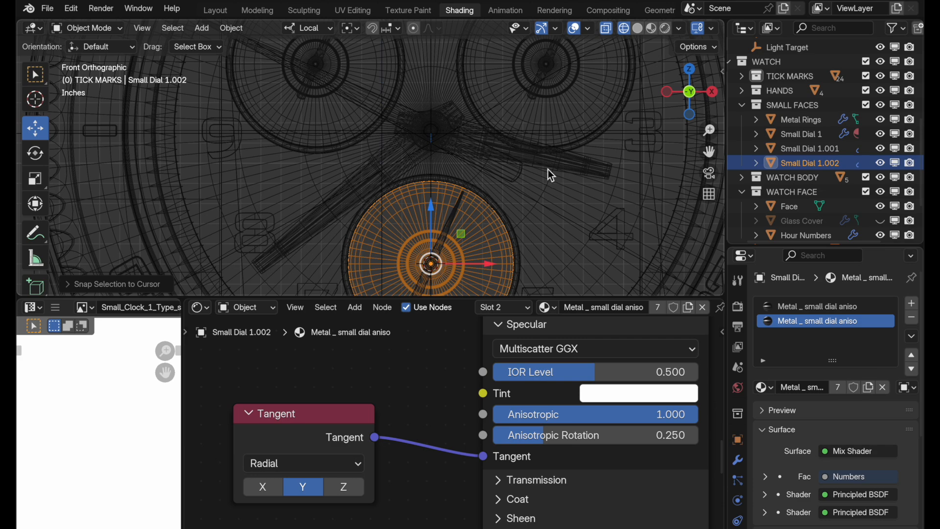
shift+middle_drag(548, 169, 548, 206)
click(667, 29)
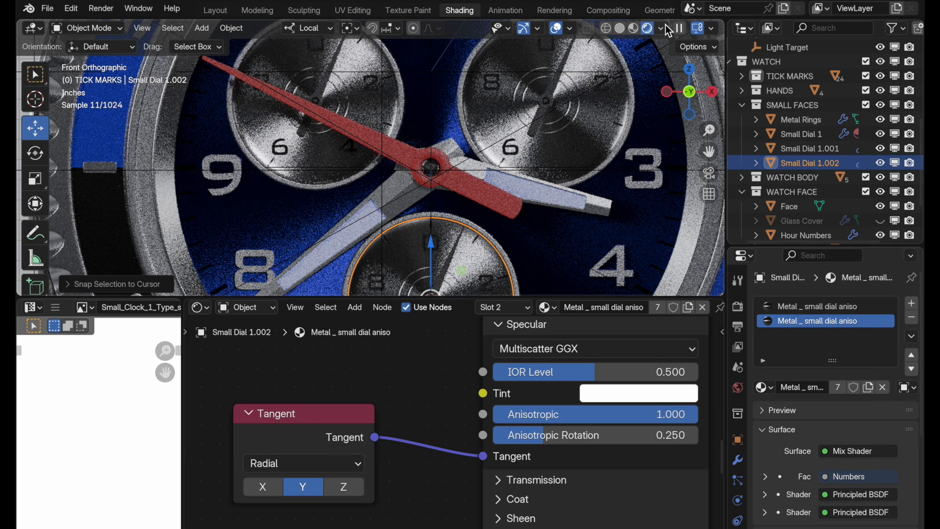
Step: Switch to wireframe, edit the right-hand small dial's mesh and select the faces belonging to its second material slot
click(607, 29)
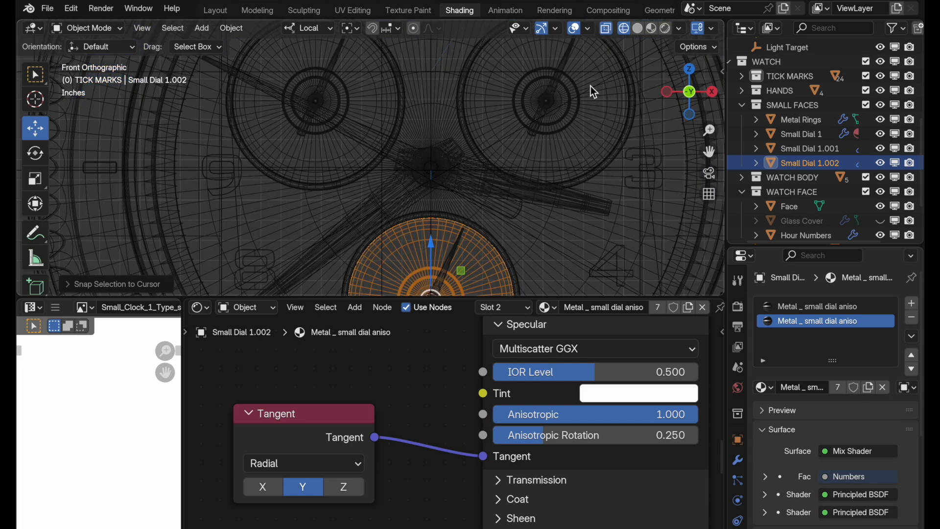
scroll(589, 159, up, 5)
click(601, 110)
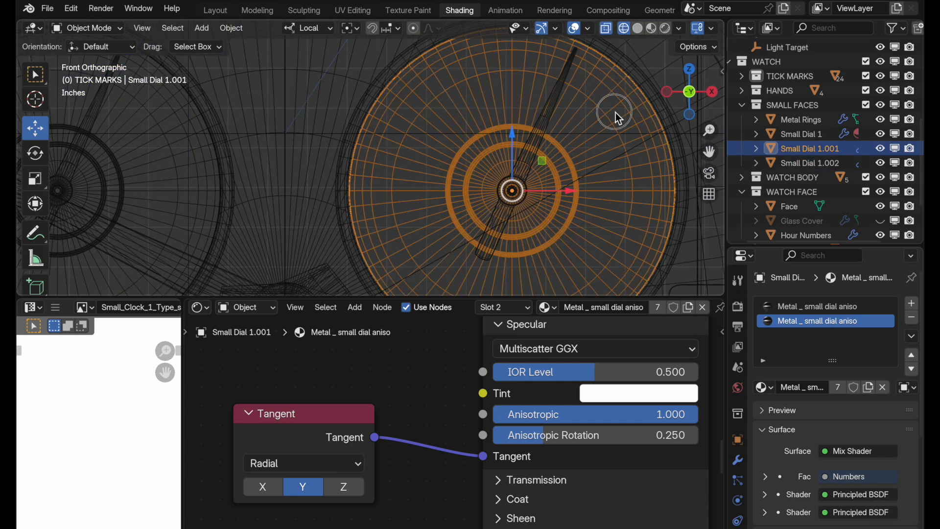
shift+middle_drag(616, 113, 575, 149)
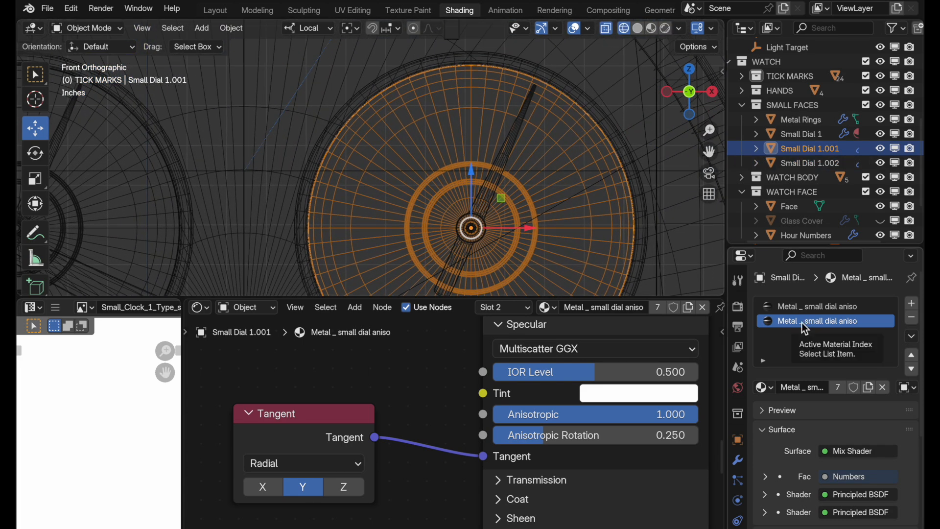
key(Tab)
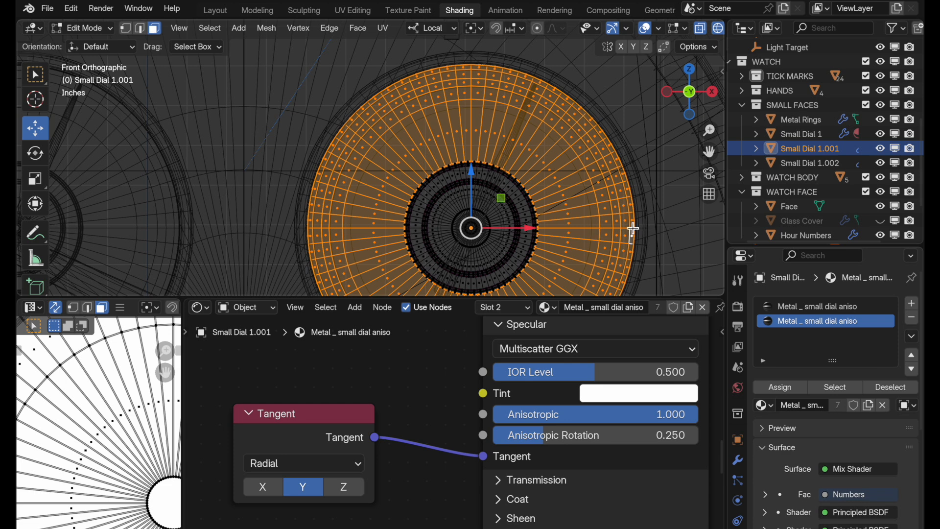
click(686, 223)
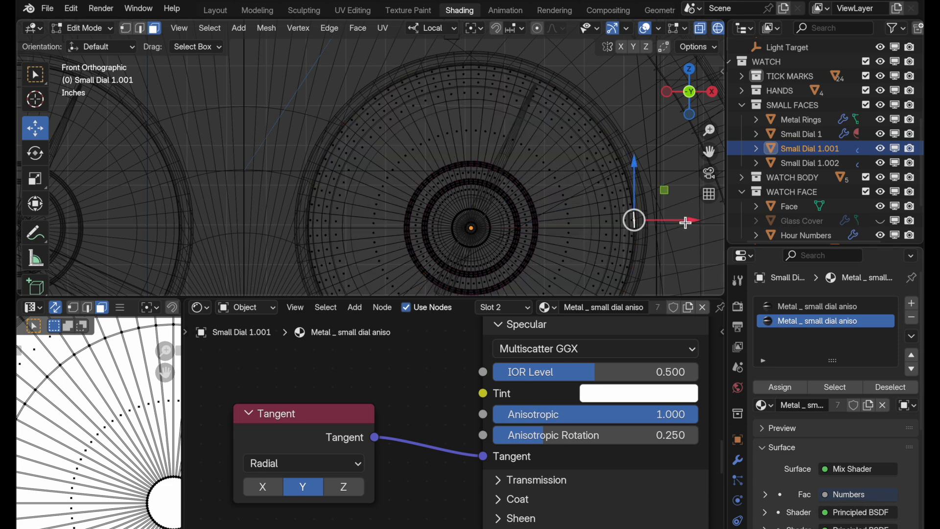
click(842, 389)
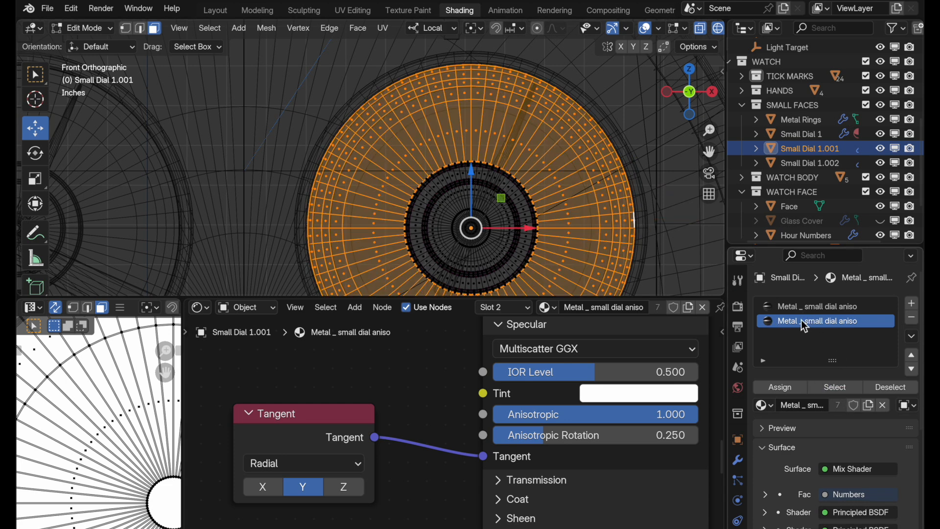
Step: Link the Small red dial with text material to the right-hand dial's second slot and review both slots in rendered shading
click(762, 405)
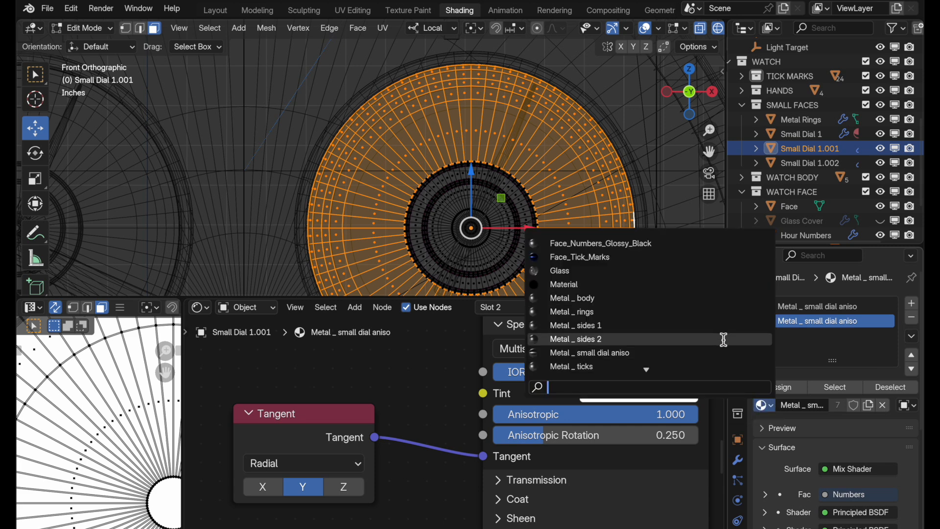
scroll(723, 336, down, 7)
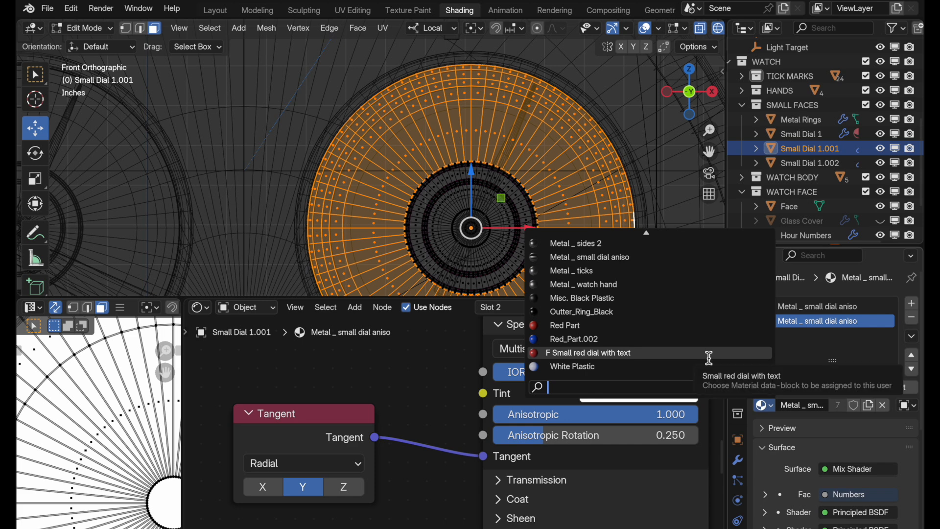
click(708, 353)
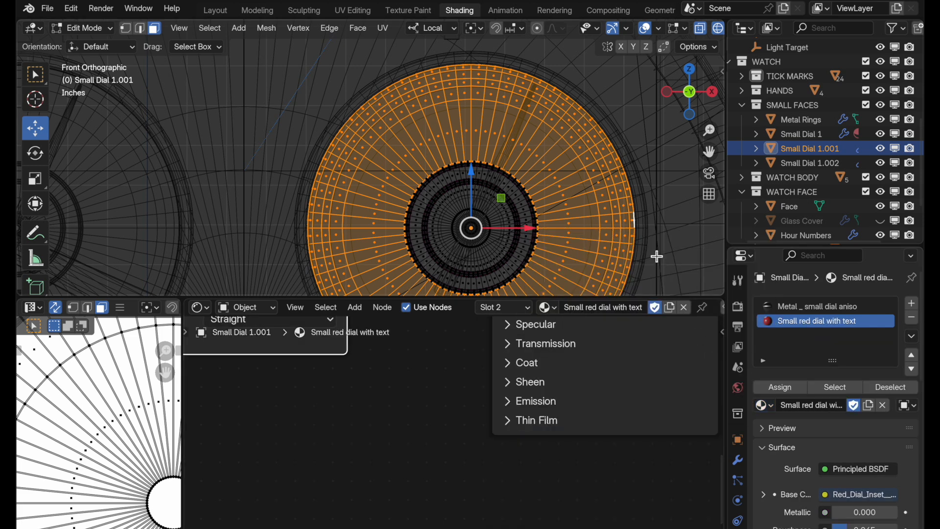
key(Tab)
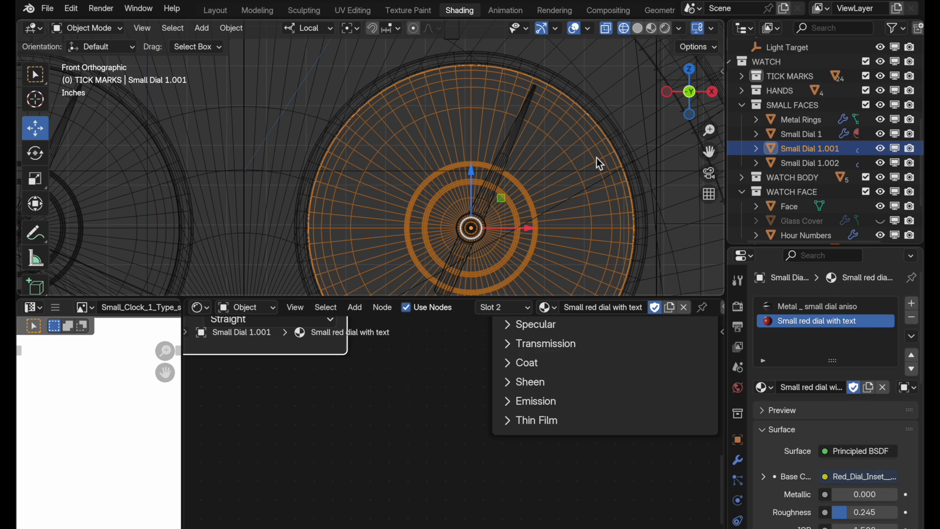
scroll(597, 158, down, 5)
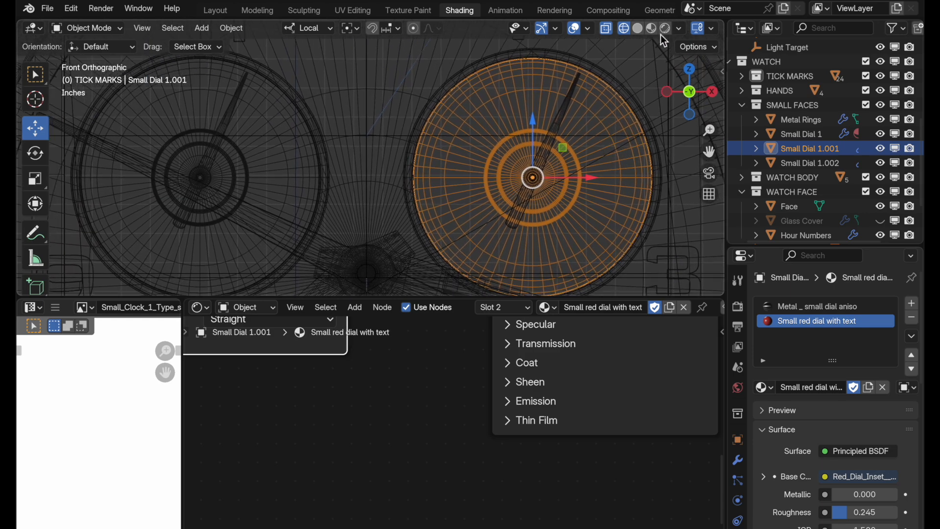
click(665, 28)
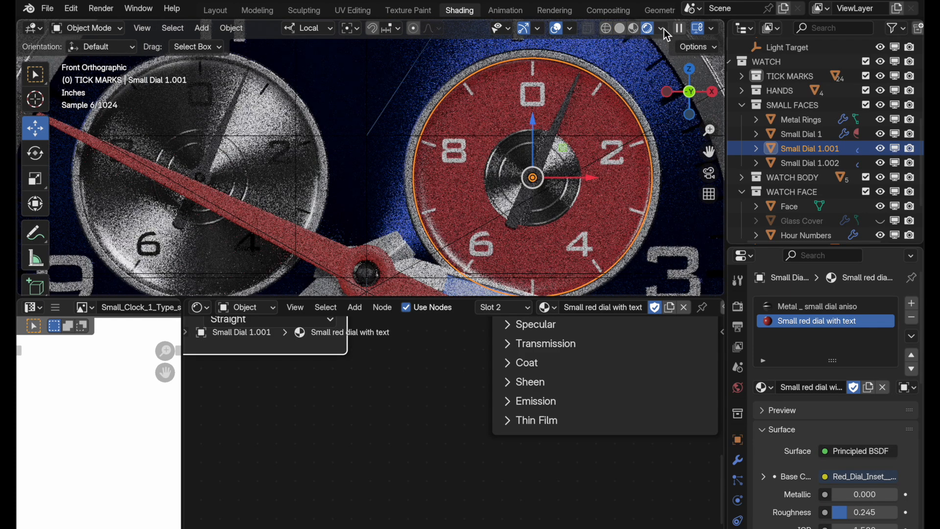
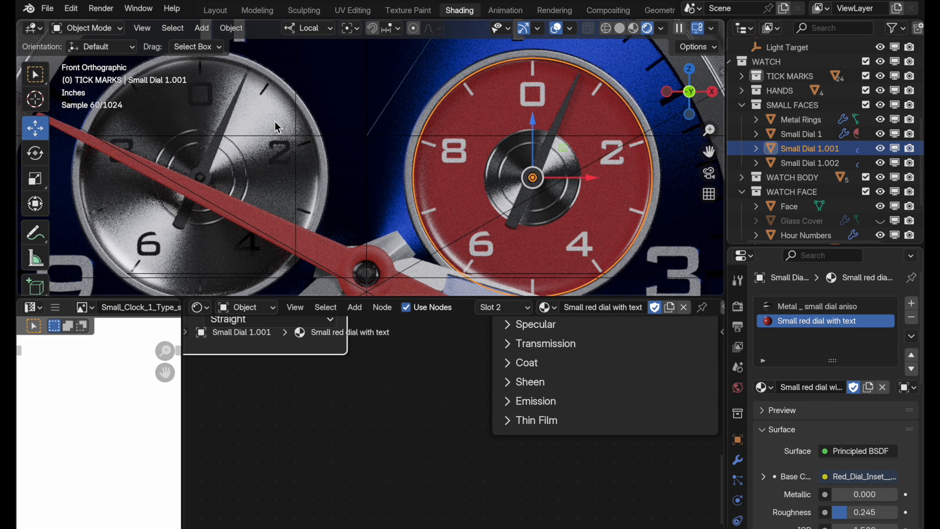
click(786, 308)
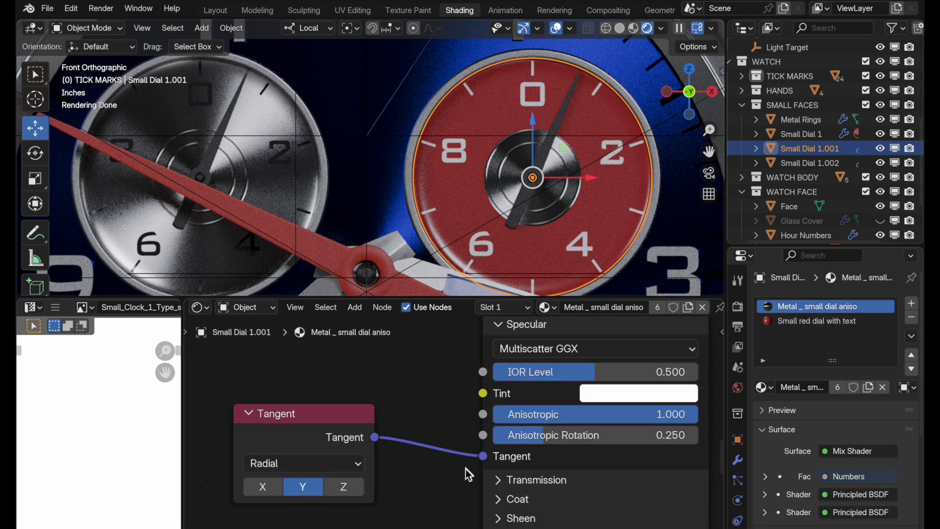
Step: Return the viewport to wireframe and select the left-hand small dial with its anisotropic material's Tangent node in view
click(606, 28)
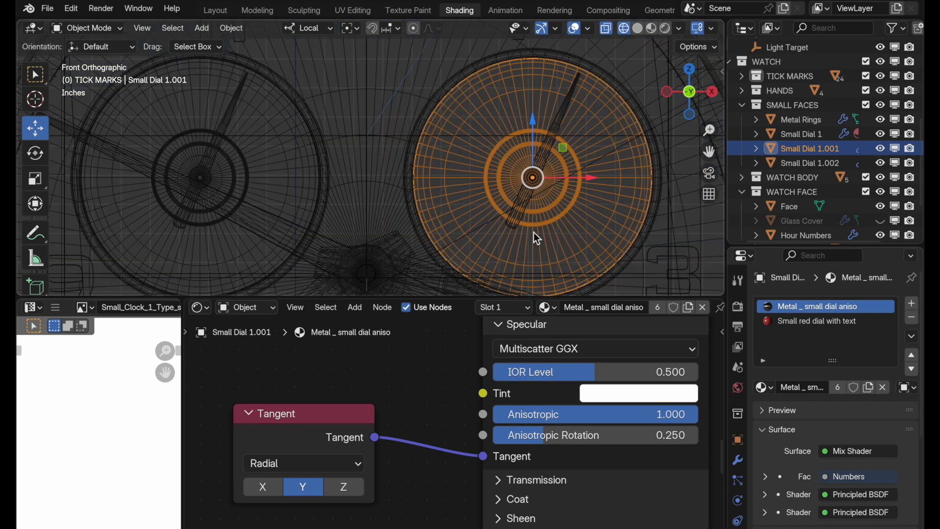
shift+middle_drag(367, 181, 553, 200)
click(453, 138)
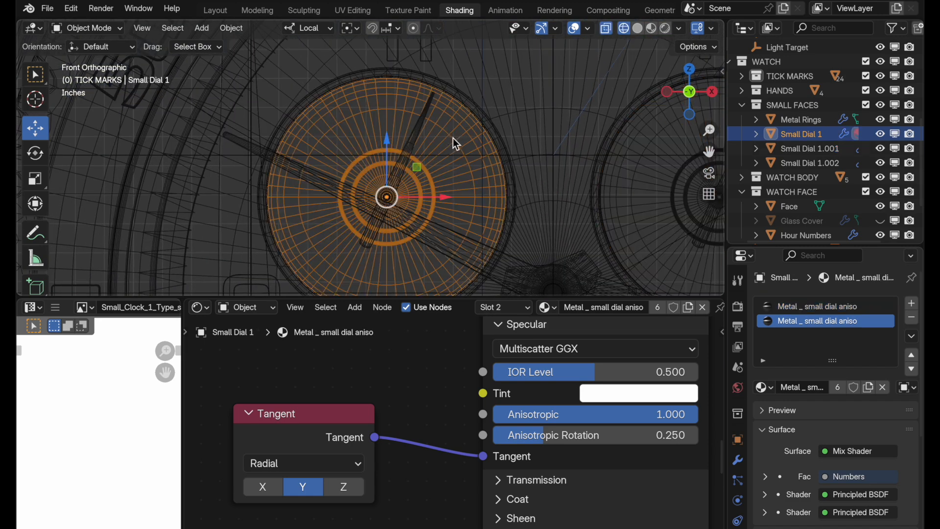
shift+middle_drag(442, 197, 474, 191)
ctrl+middle_drag(473, 191, 497, 164)
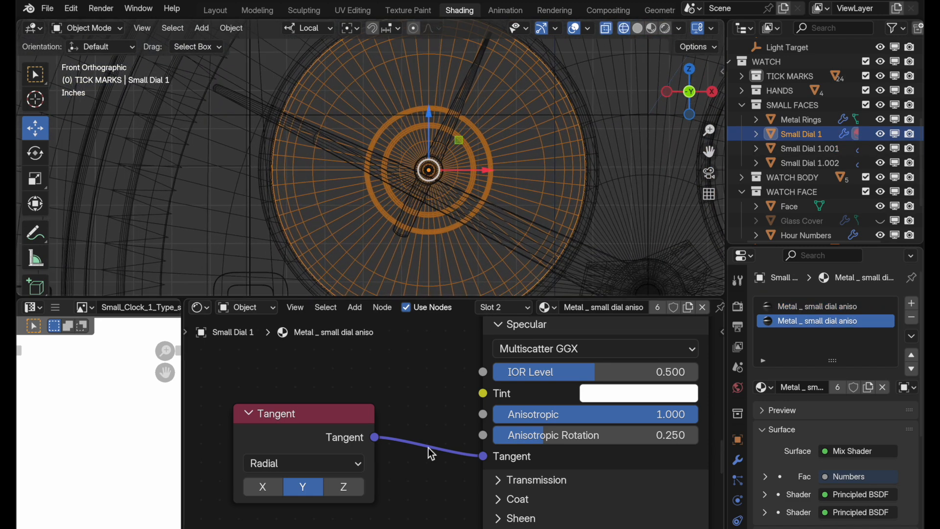
scroll(424, 445, down, 1)
middle_drag(410, 446, 440, 457)
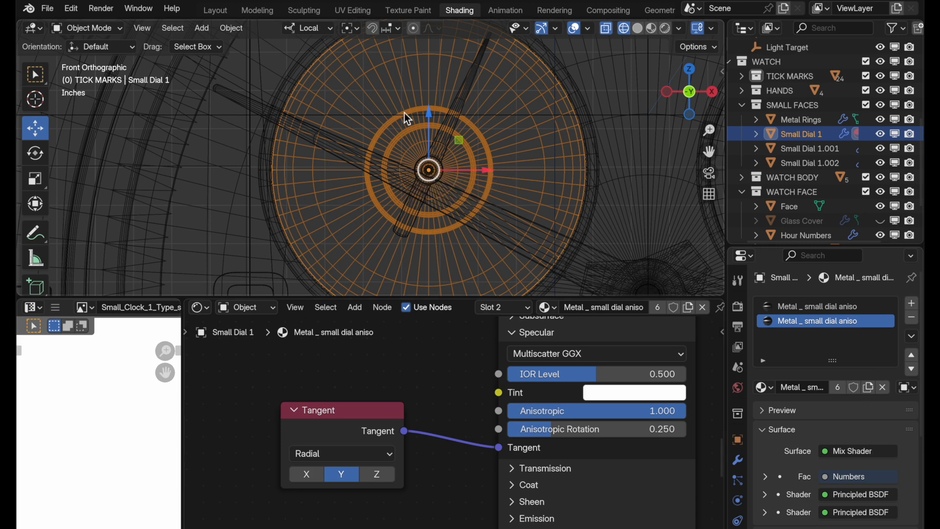
Step: Open Small Dial 1 in the UV Editing workspace and reduce the selection to a single face on its outer rim
click(350, 6)
scroll(549, 272, up, 1)
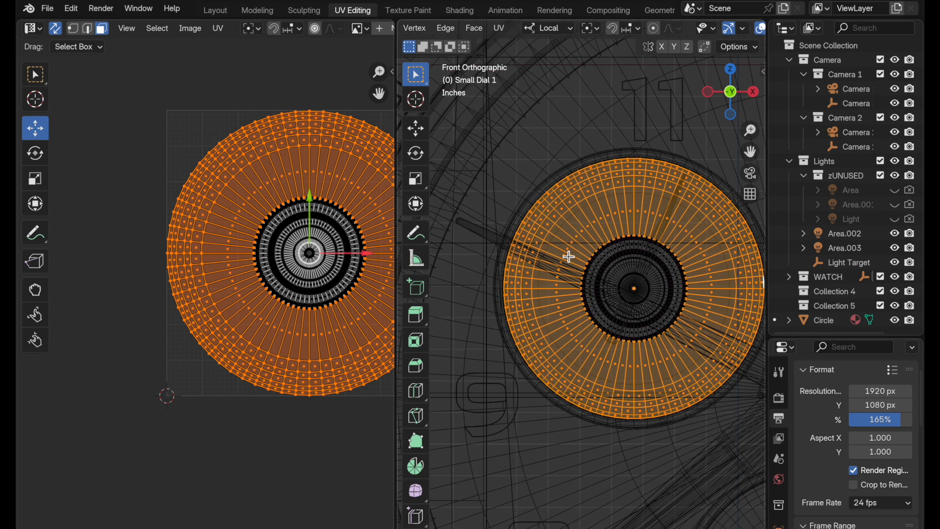
click(523, 160)
shift+middle_drag(600, 234, 550, 227)
scroll(547, 247, up, 1)
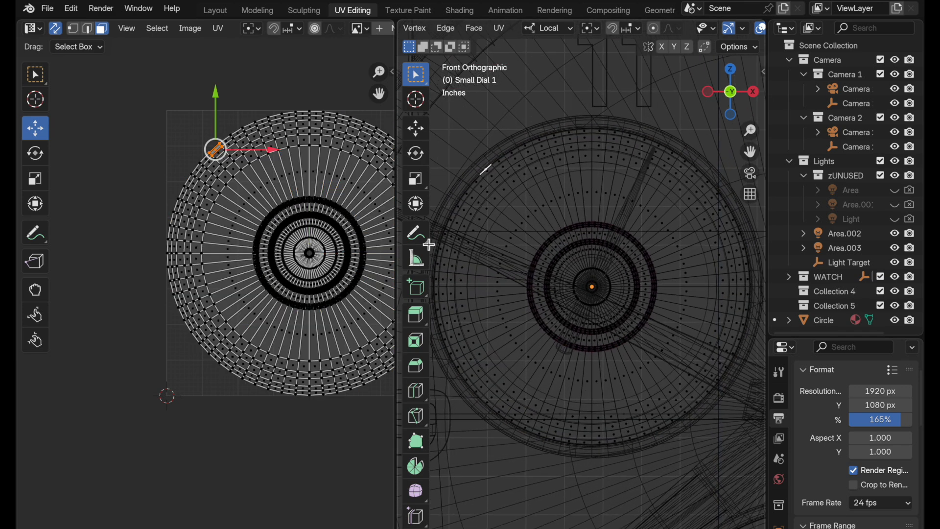
middle_drag(370, 230, 296, 254)
scroll(296, 251, up, 1)
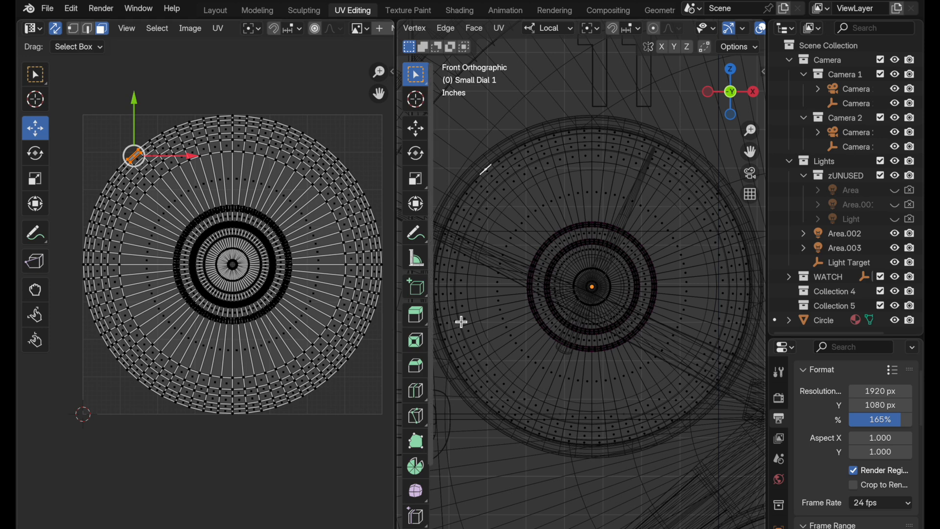
Step: Show the dial mesh's UV maps and rename the existing map as Original UVs
scroll(780, 419, down, 5)
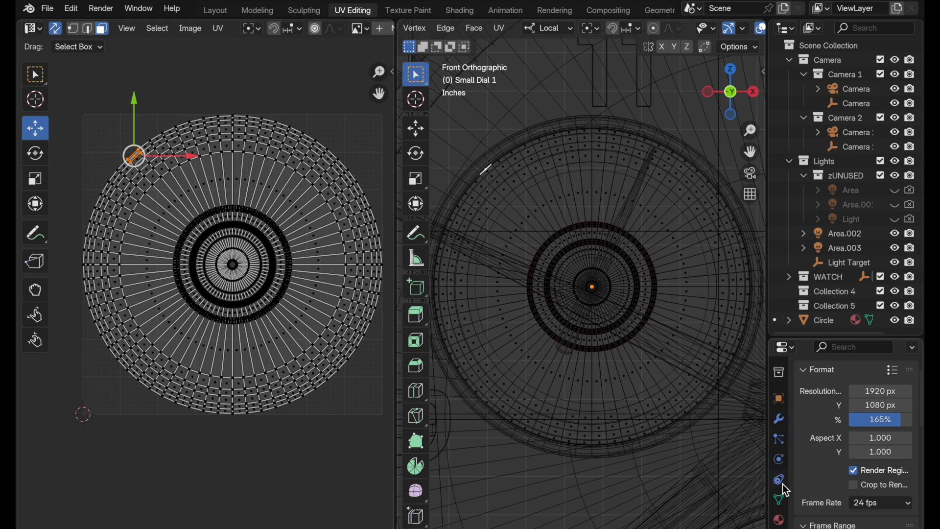
click(779, 499)
click(804, 396)
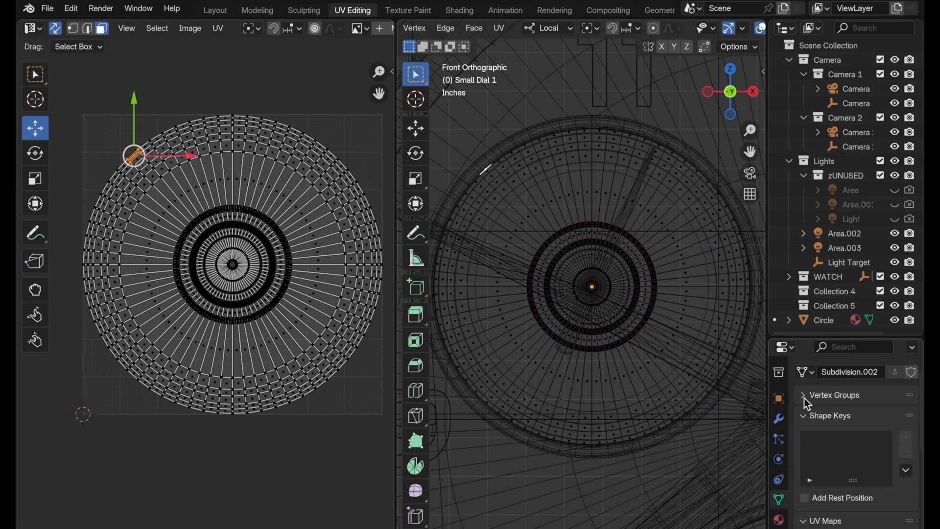
click(804, 414)
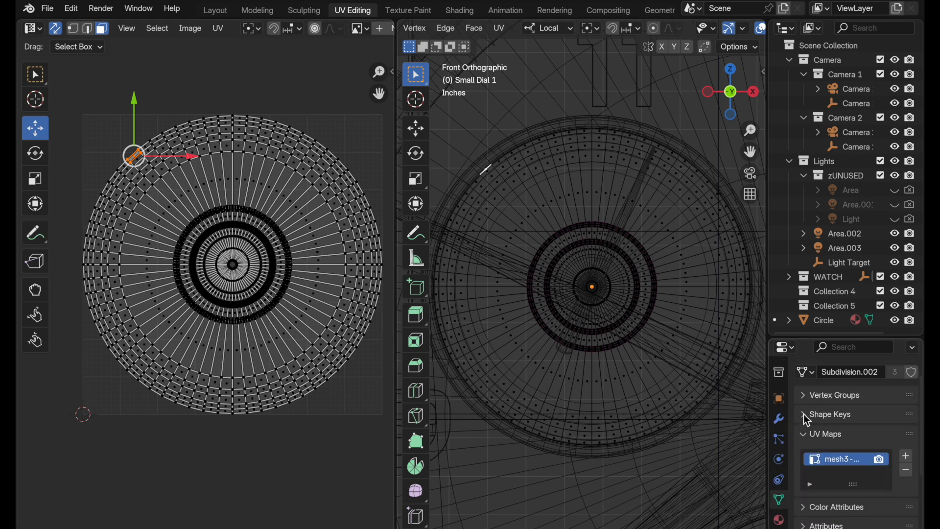
double_click(851, 461)
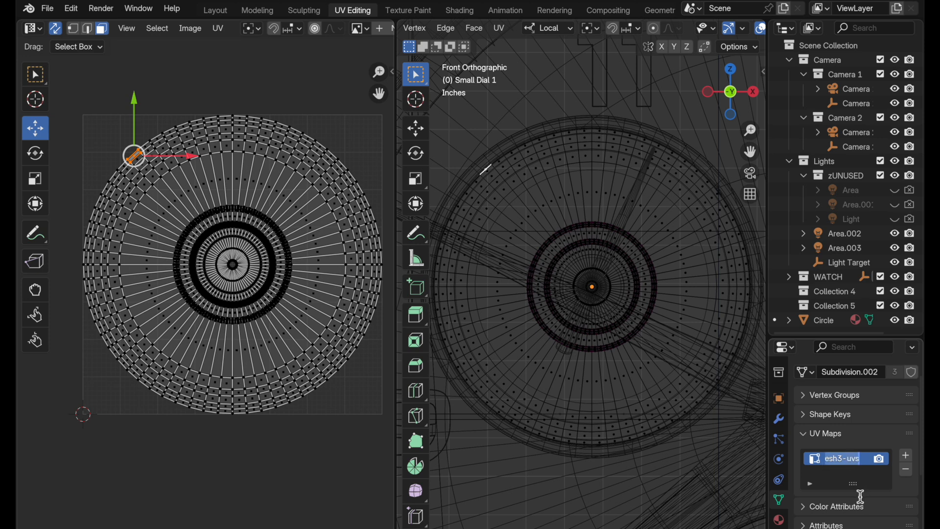
text(Original UVs)
key(Return)
Step: Add a second UV map named Anisotropy UVs and widen the properties area to show the full names
click(907, 456)
double_click(834, 474)
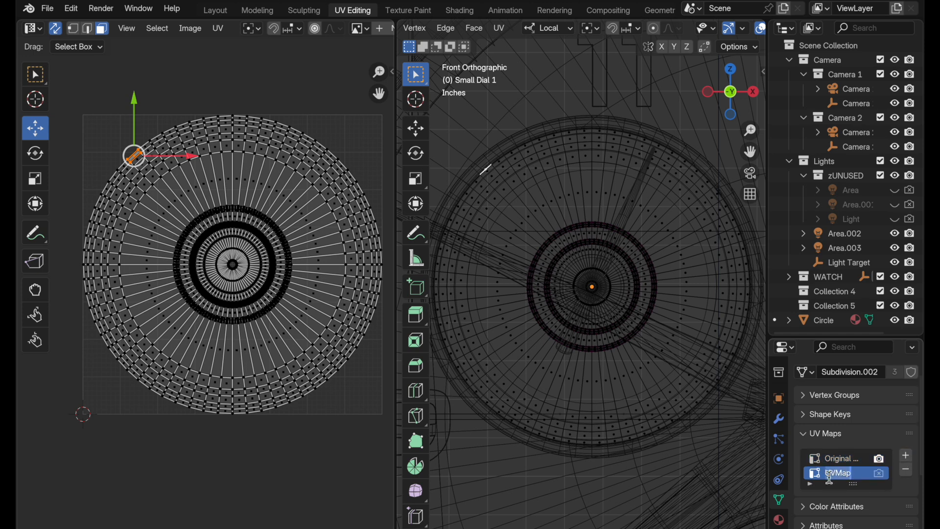
text(Anisotropy U)
text(Vs)
key(Return)
drag(769, 394, 735, 391)
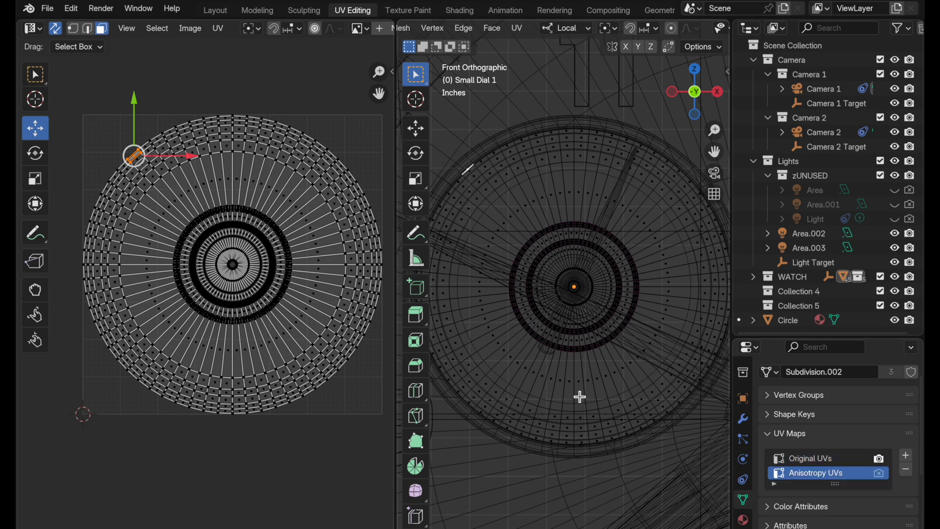
Step: Switch to edge selection and select the straight radial line of edges from the dial's centre down to its lower rim
scroll(590, 377, up, 4)
scroll(624, 316, up, 1)
shift+middle_drag(624, 345, 624, 294)
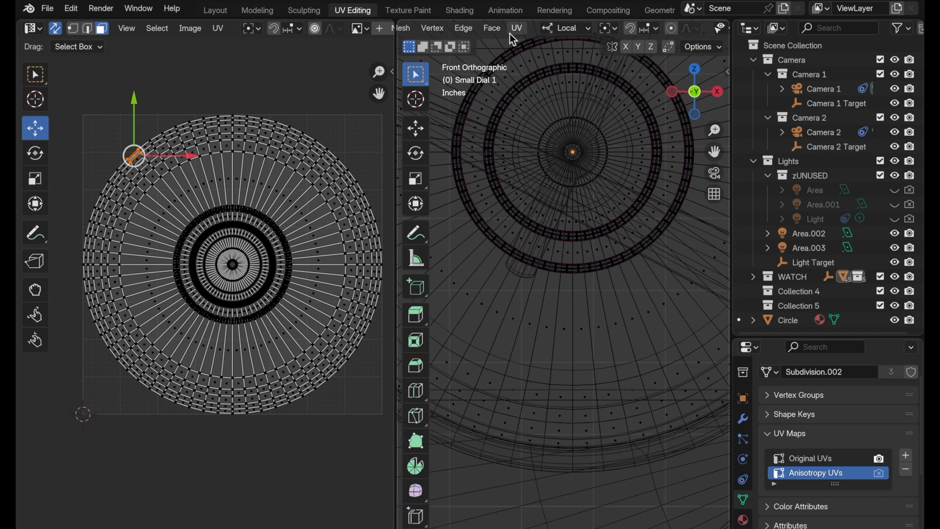
scroll(510, 32, up, 5)
click(427, 29)
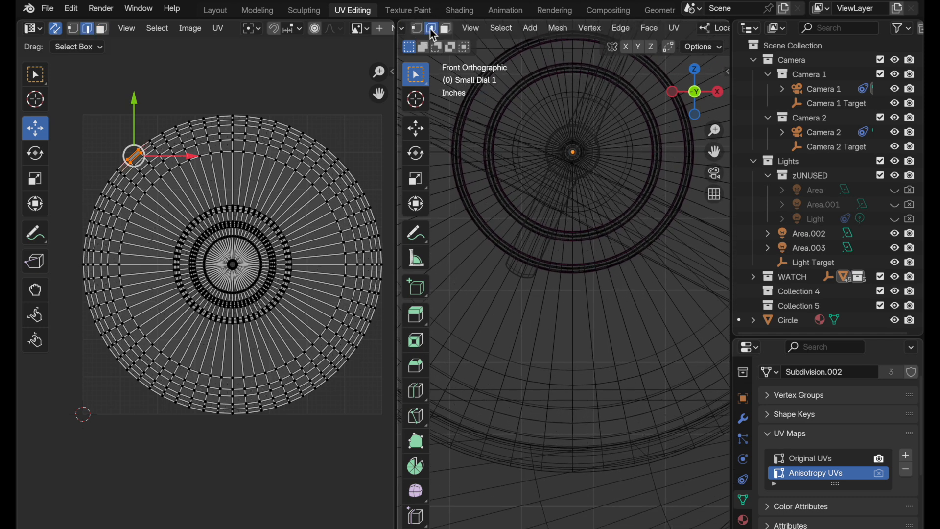
key(c)
alt+click(575, 347)
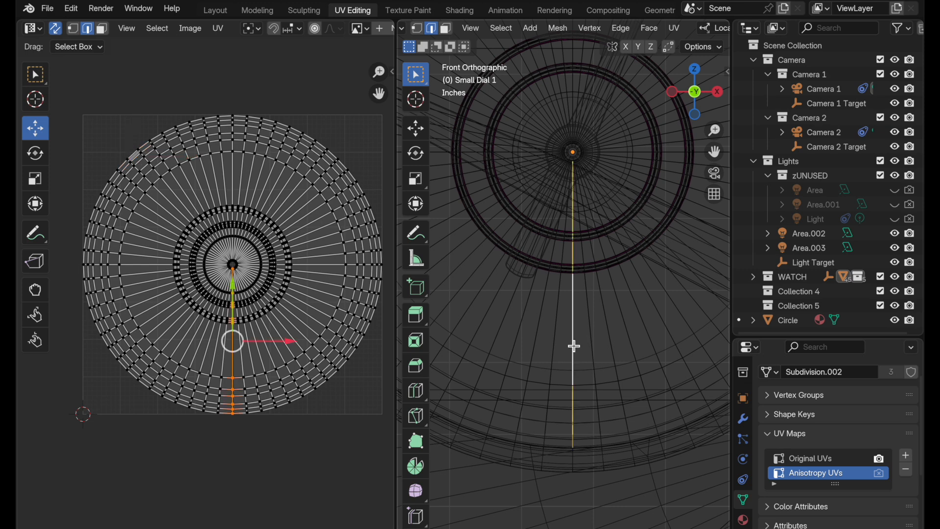
Step: Isolate the dial in local view and mark the selected radial line of edges as a seam
key(slash)
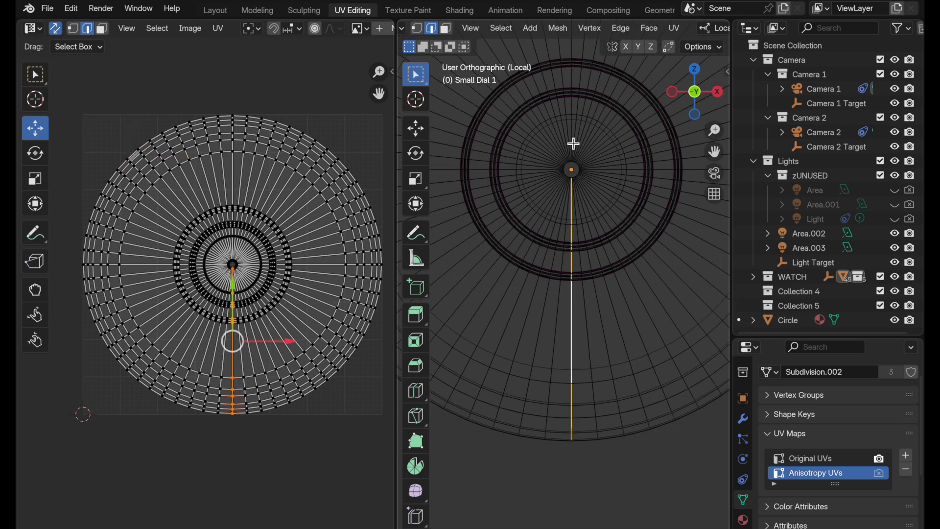
ctrl+middle_drag(569, 278, 611, 189)
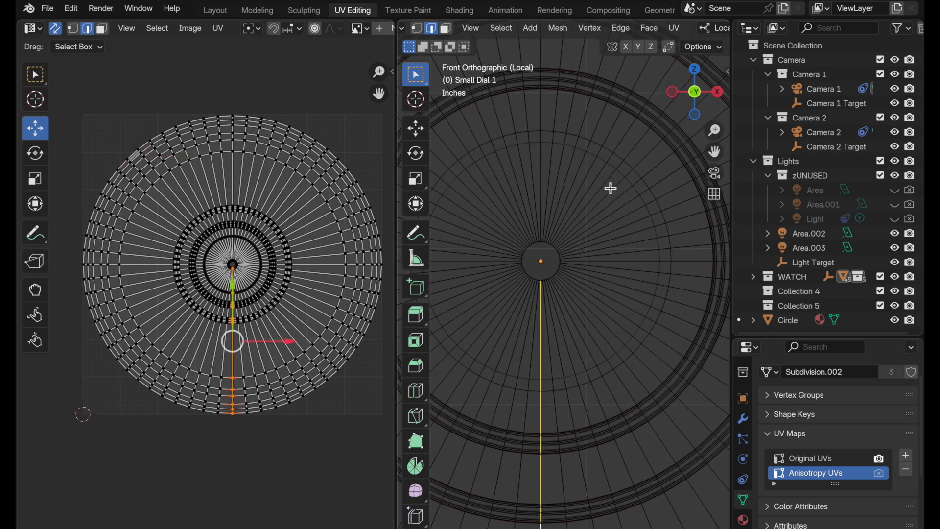
ctrl+middle_drag(567, 261, 571, 233)
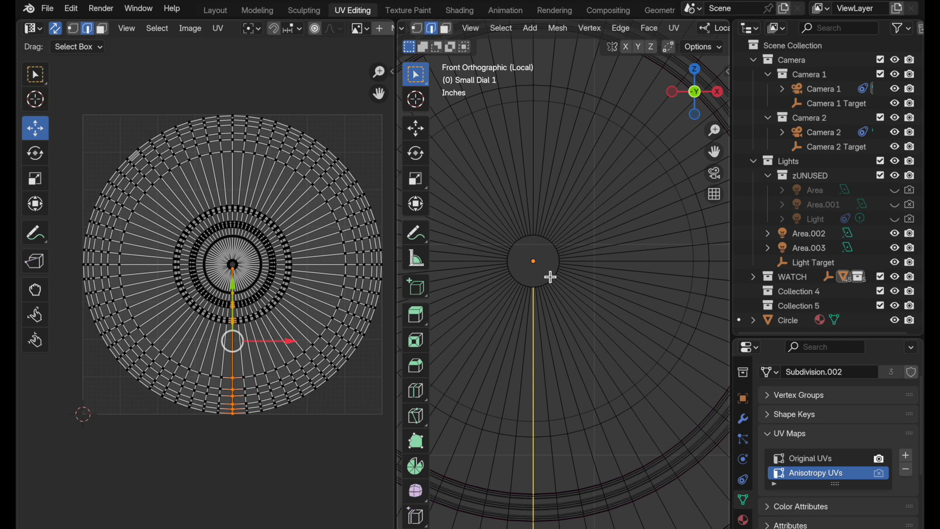
ctrl+middle_drag(550, 275, 538, 373)
shift+middle_drag(566, 363, 571, 188)
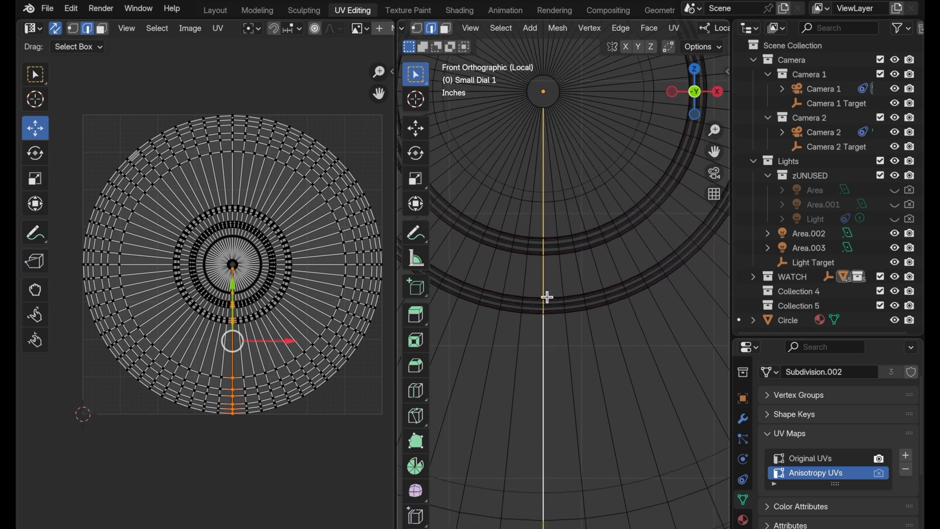
ctrl+middle_drag(548, 297, 516, 412)
key(ctrl+e)
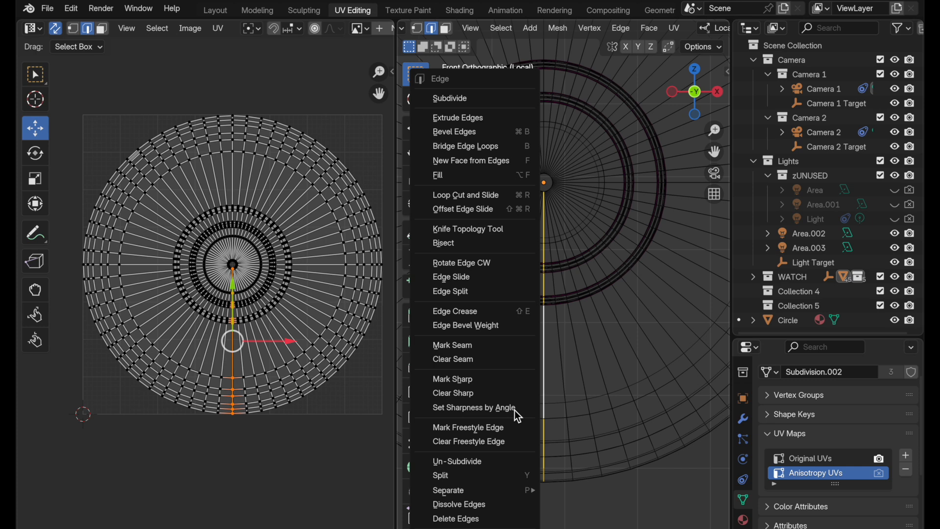
click(497, 345)
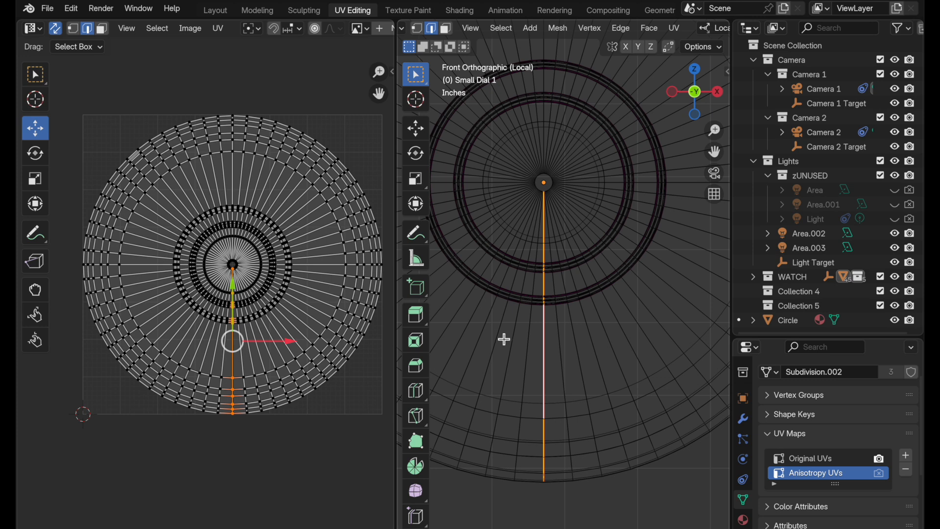
Step: Select all the dial's faces in face mode and unwrap them with the Angle Based method
click(447, 30)
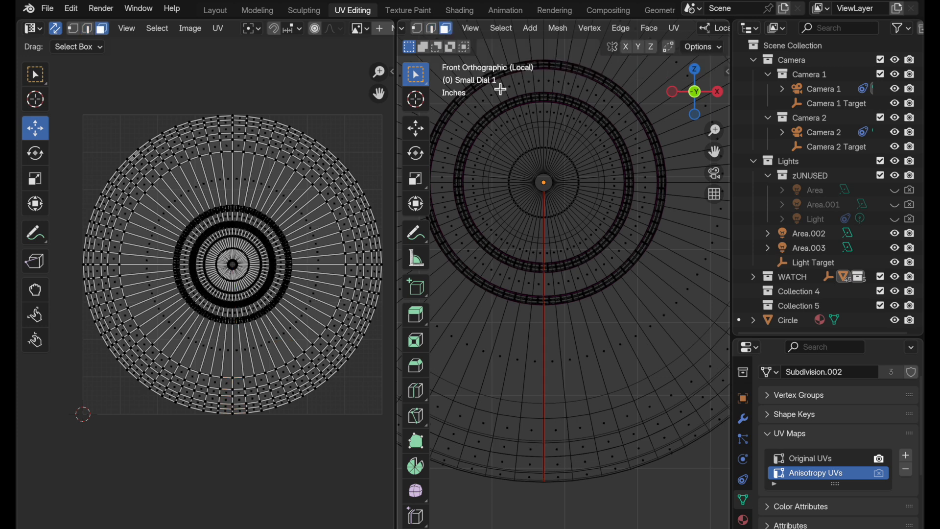
key(a)
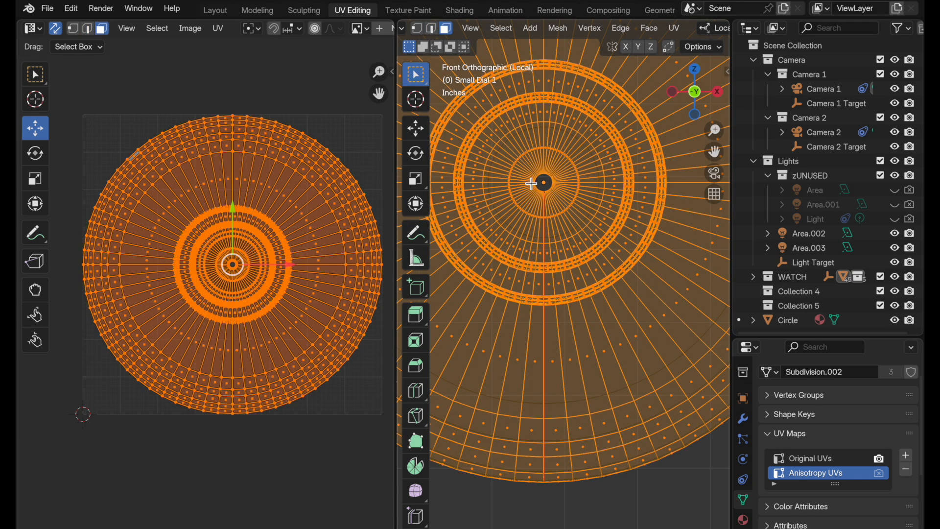
click(674, 30)
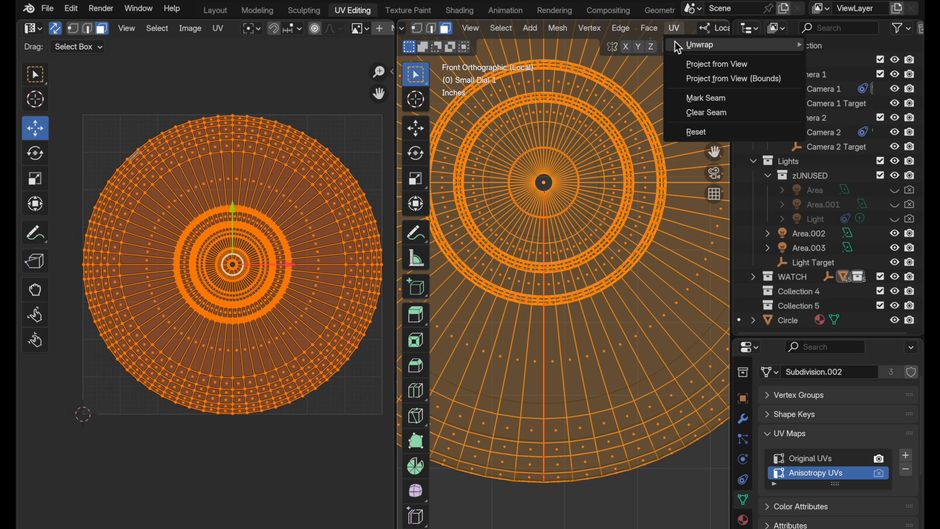
mouse_move(675, 42)
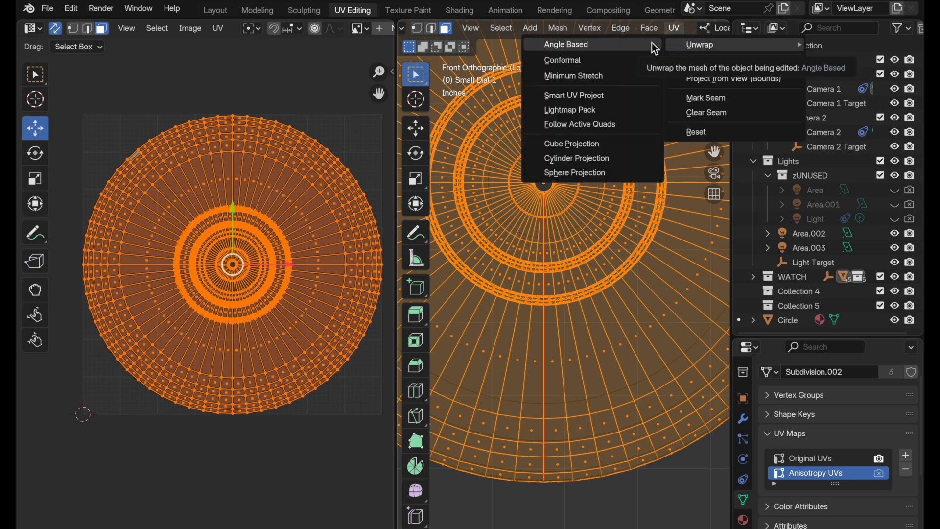
click(653, 43)
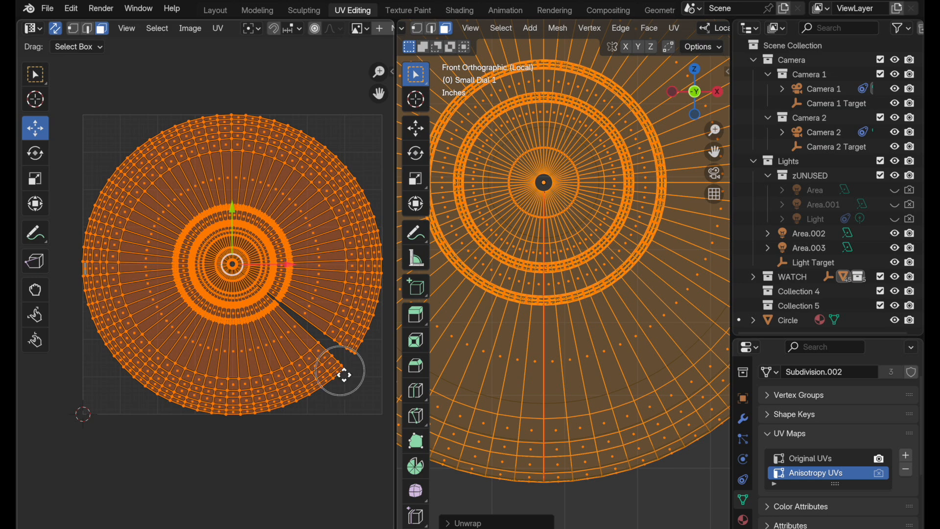
Step: Reduce the UV selection to a single quad face in the third ring in from the unwrapped dial's outer rim
scroll(344, 375, up, 2)
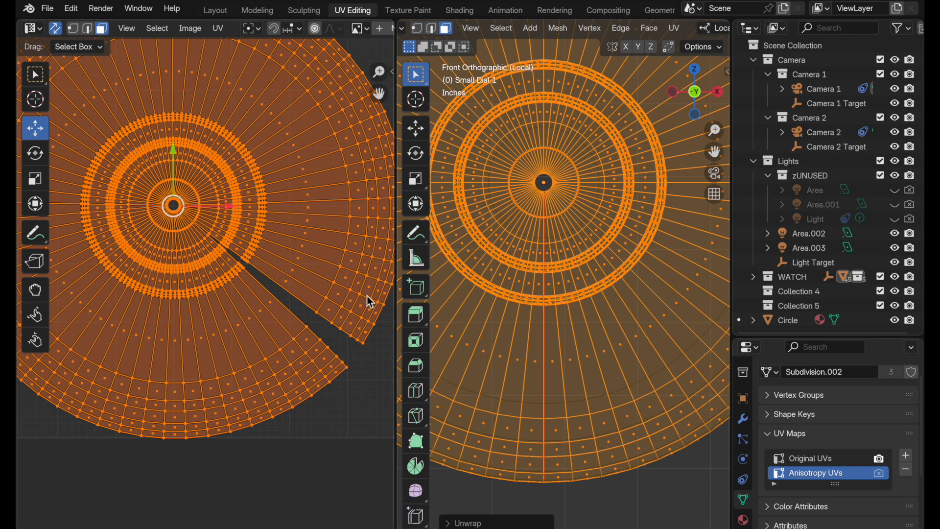
scroll(238, 219, down, 3)
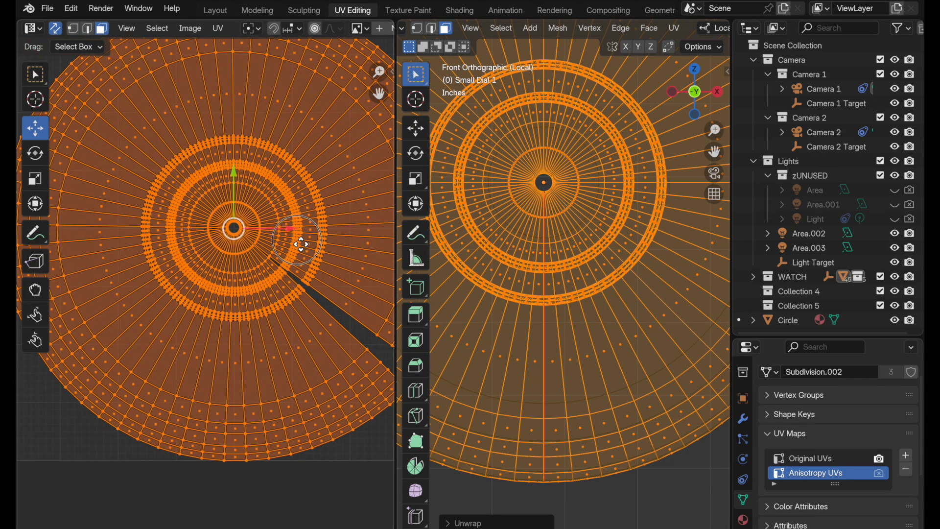
middle_drag(257, 300, 260, 322)
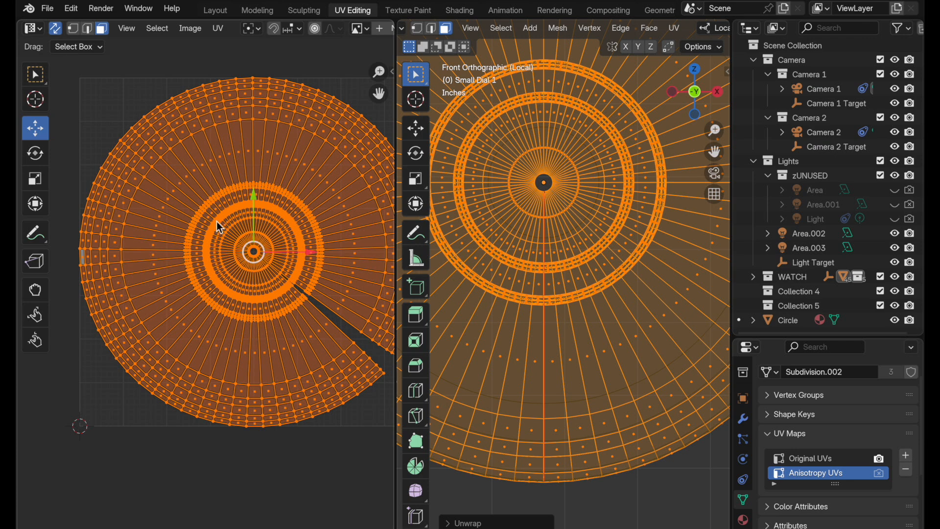
middle_drag(154, 224, 214, 223)
ctrl+middle_drag(171, 266, 267, 130)
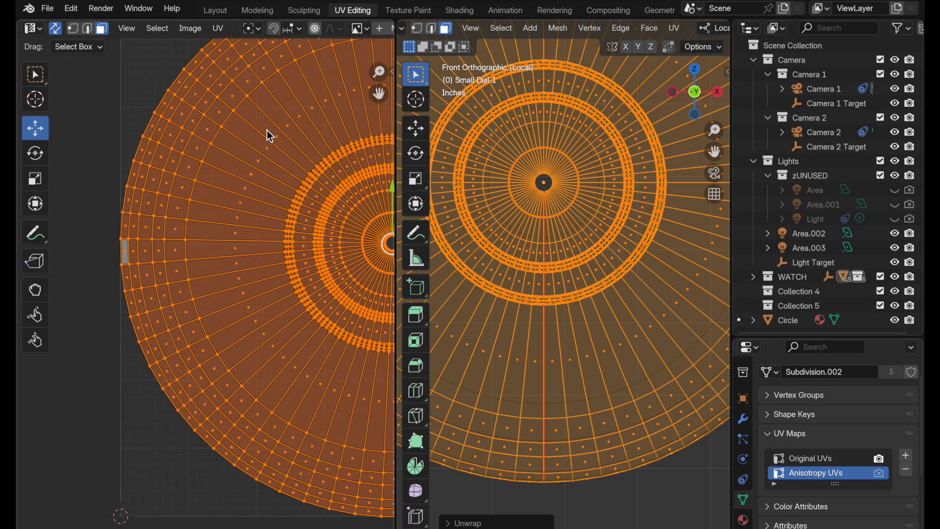
ctrl+middle_drag(130, 263, 250, 133)
ctrl+middle_drag(163, 219, 242, 86)
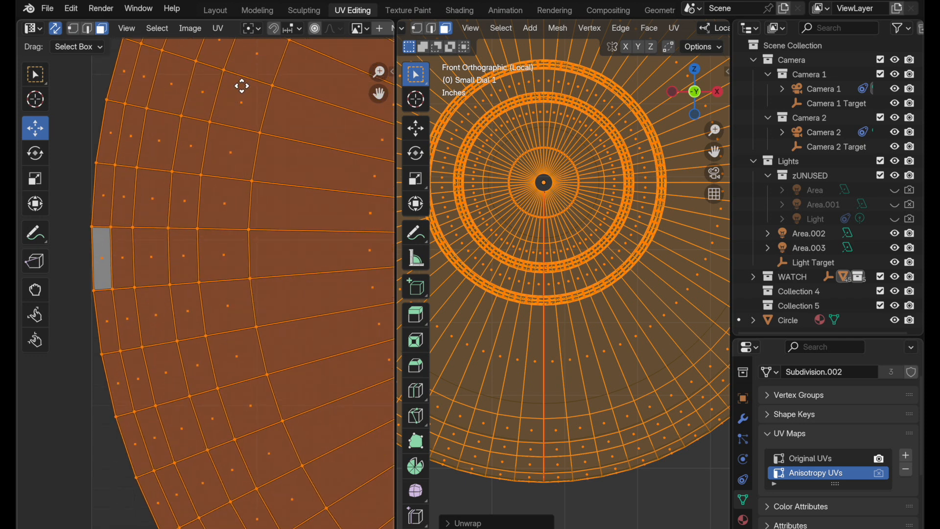
ctrl+middle_drag(150, 241, 230, 184)
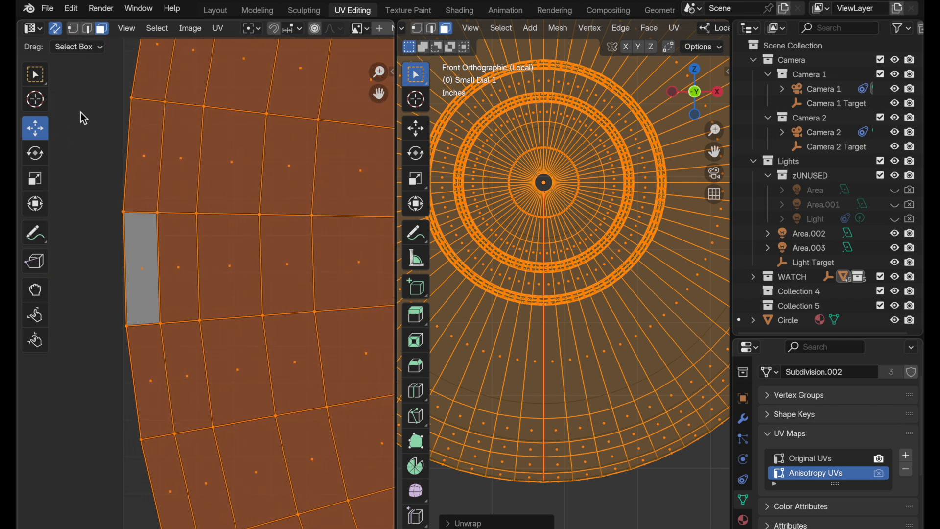
key(alt+a)
click(215, 265)
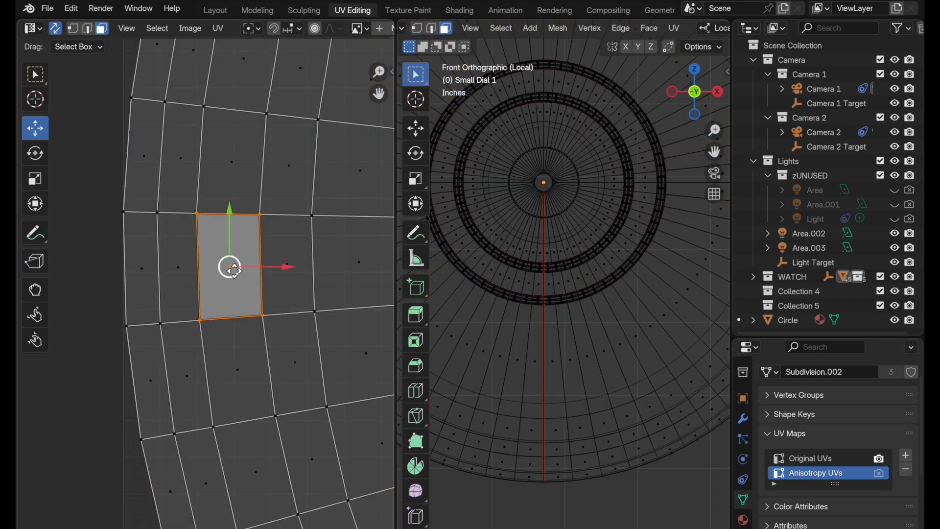
scroll(215, 267, up, 1)
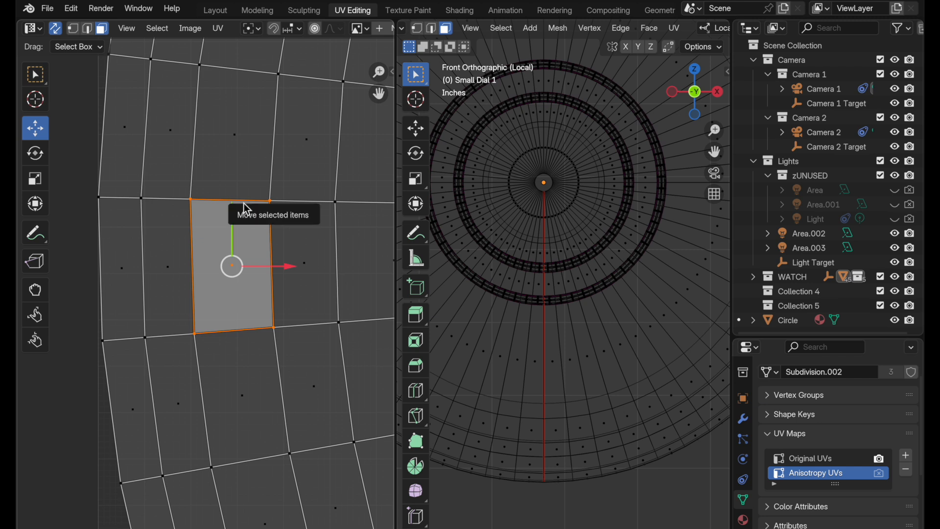
Step: Straighten the selected UV face into a rectangle by applying Align Auto to each of its four edges in turn
key(2)
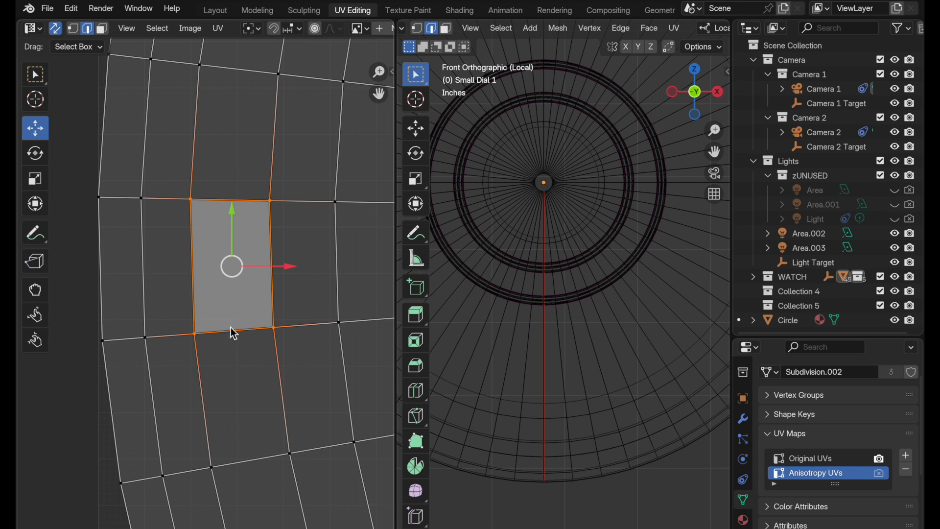
click(230, 331)
ctrl+middle_drag(234, 410, 307, 338)
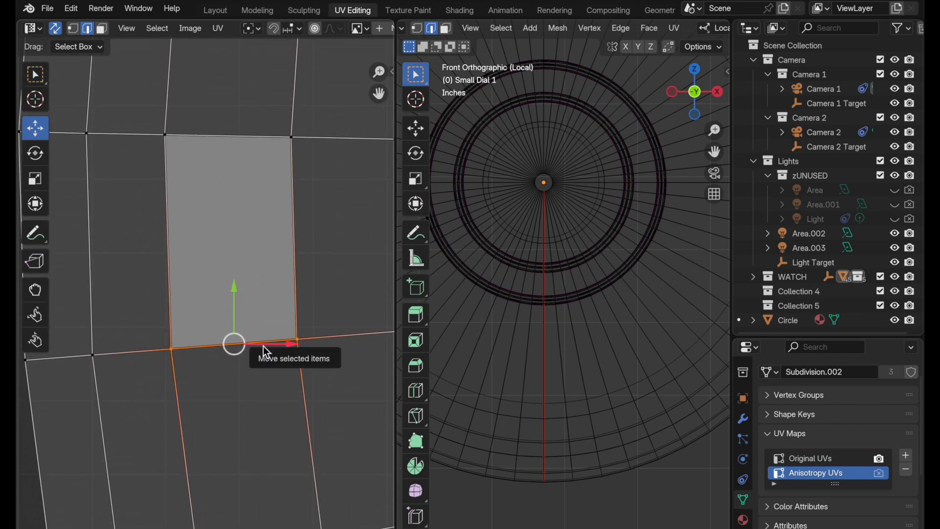
key(u)
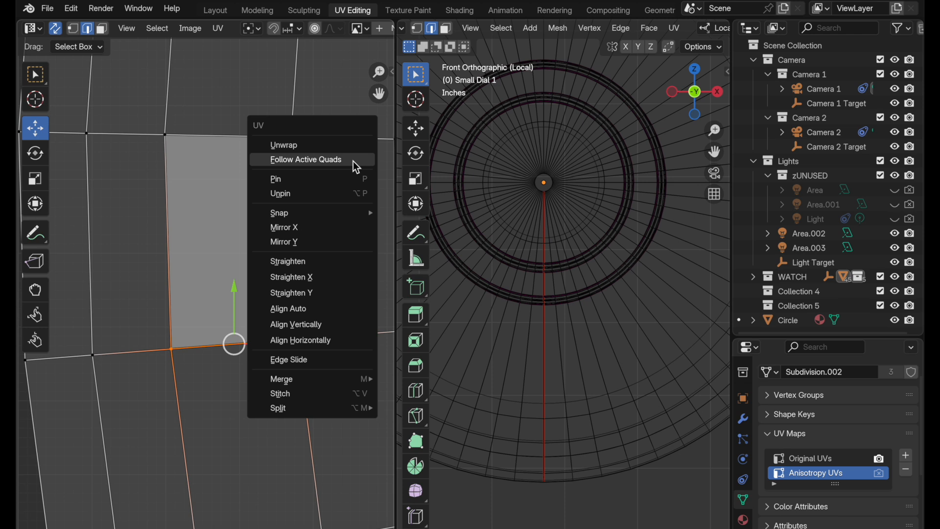
click(346, 309)
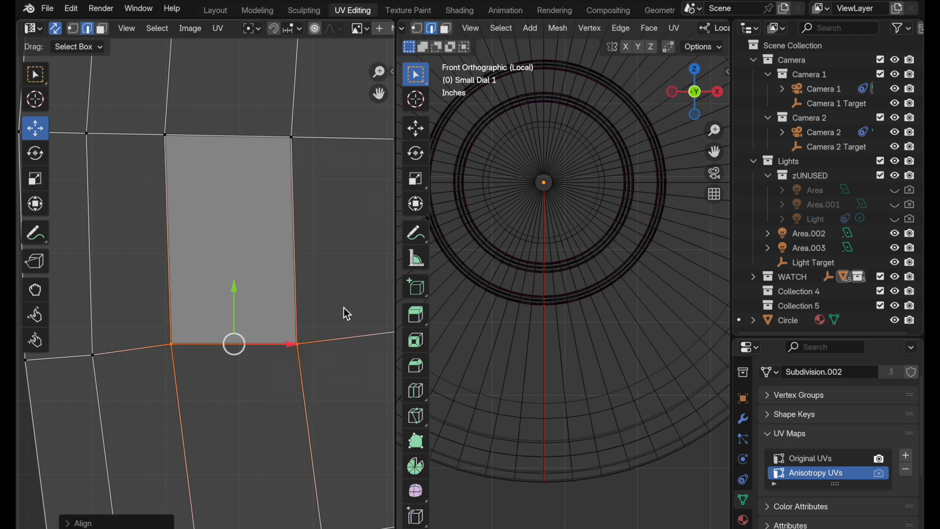
click(297, 237)
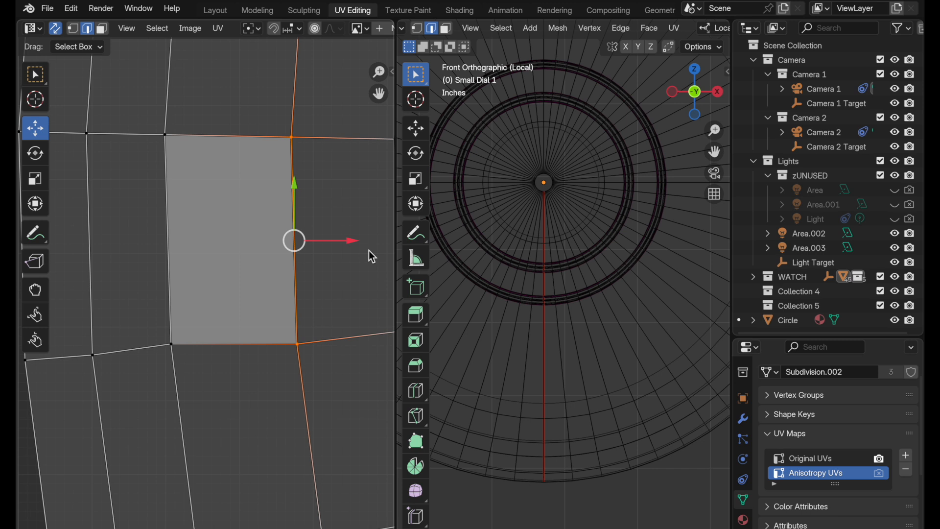
click(170, 255)
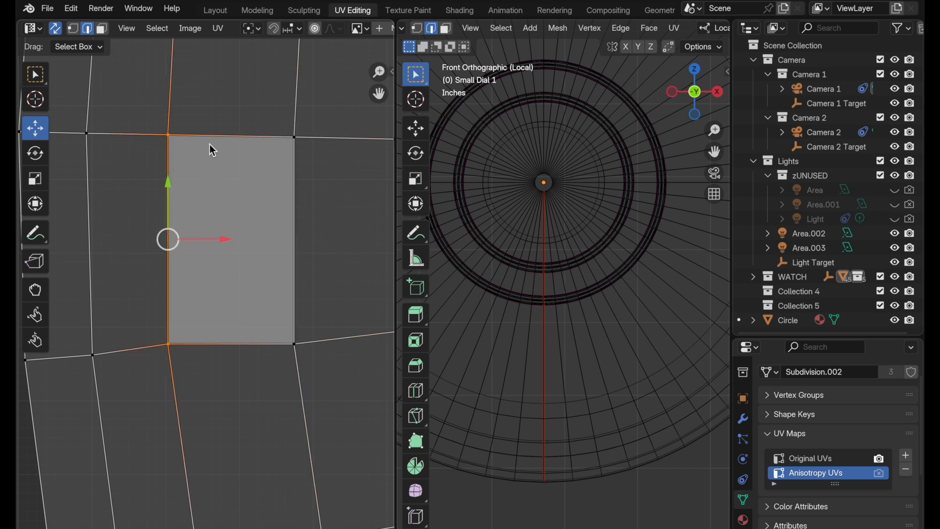
click(254, 145)
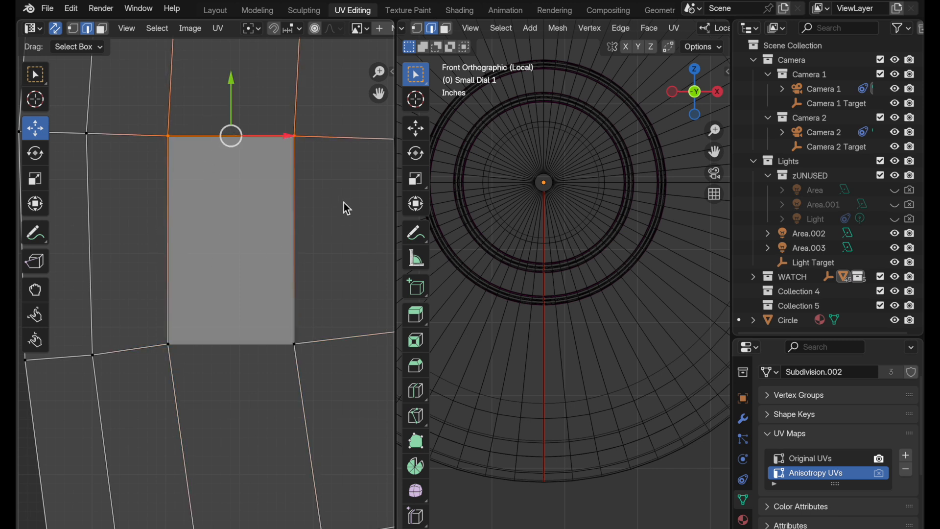
Step: Make the straightened face active, extend the selection to the whole dial and unwrap it with Follow Active Quads
click(102, 29)
click(256, 223)
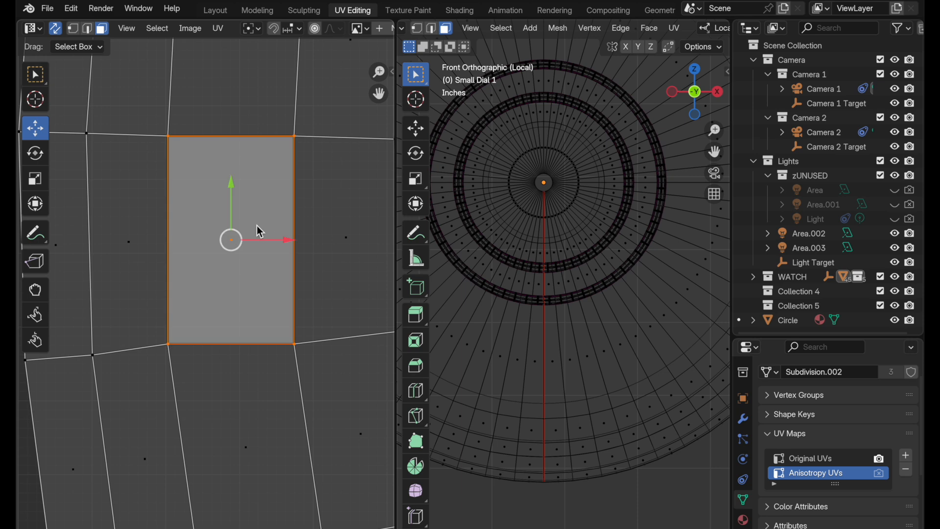
key(ctrl+i)
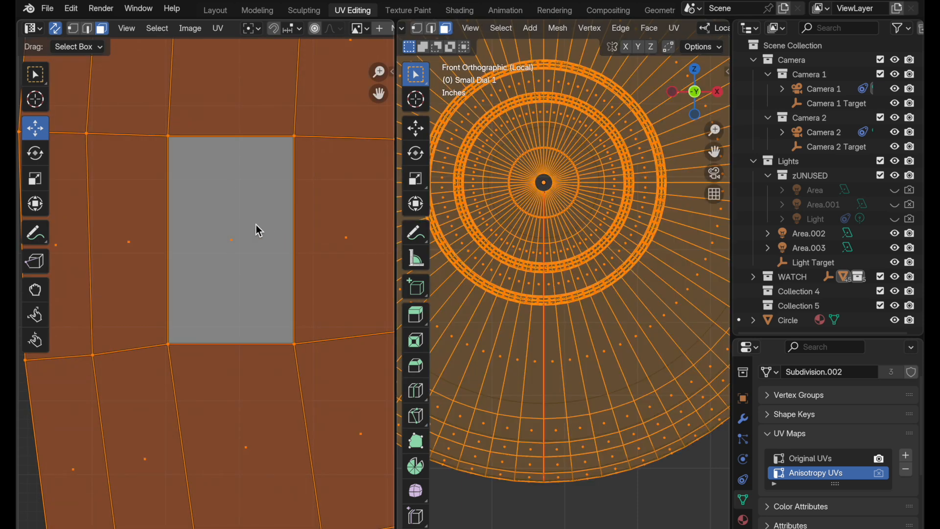
scroll(294, 120, down, 7)
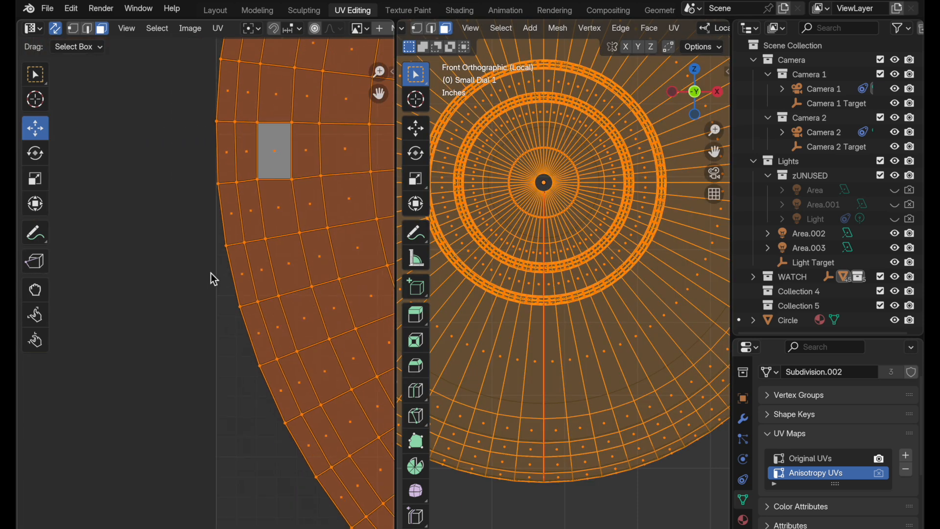
middle_drag(288, 184, 263, 279)
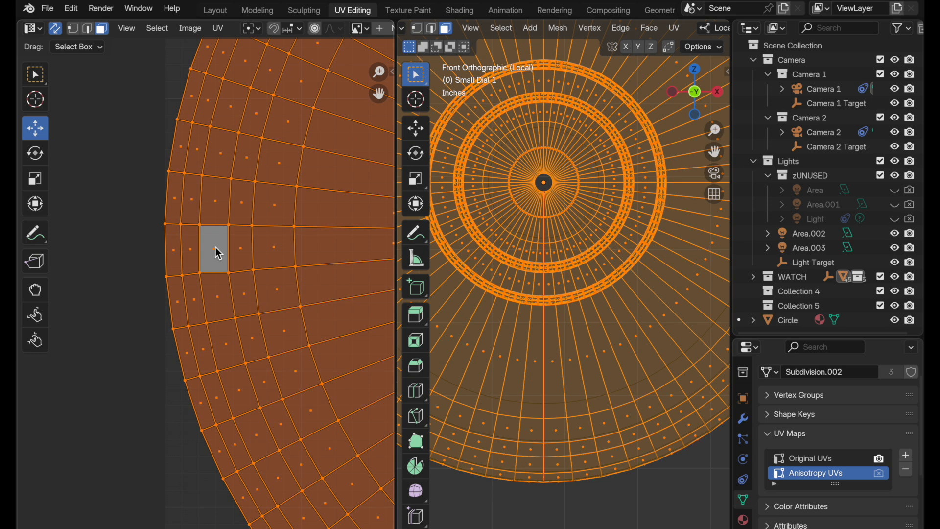
right_click(356, 139)
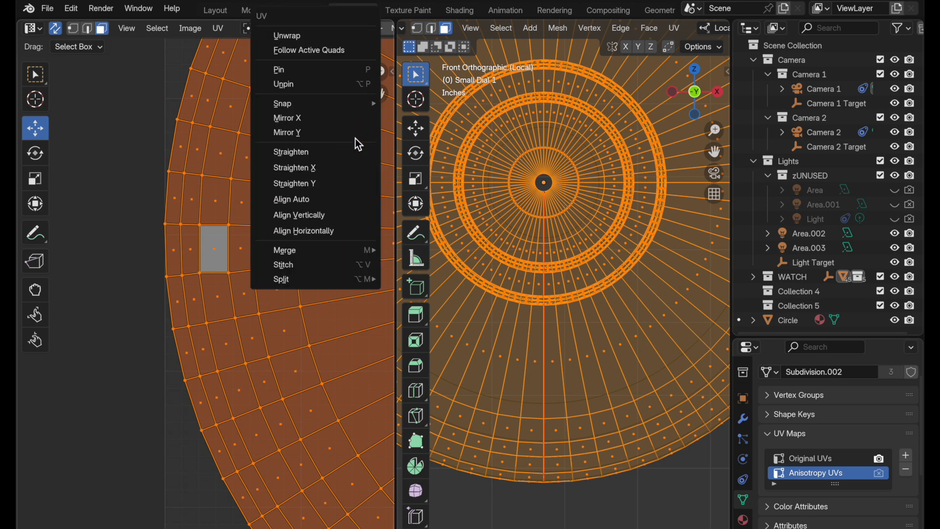
click(343, 51)
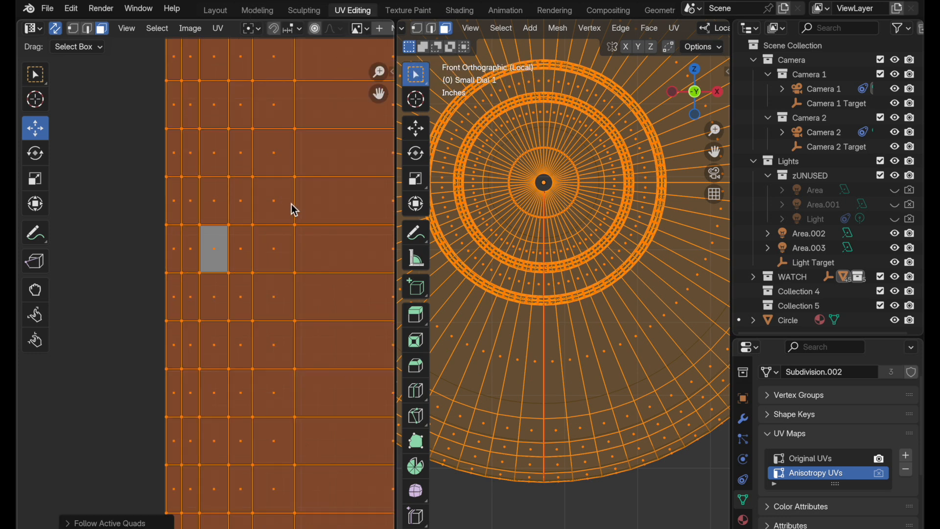
Step: Scale the straightened UV strip down and move it so it fits inside the UV tile near its left edge
scroll(291, 206, down, 2)
ctrl+middle_drag(284, 255, 234, 348)
middle_drag(302, 306, 222, 355)
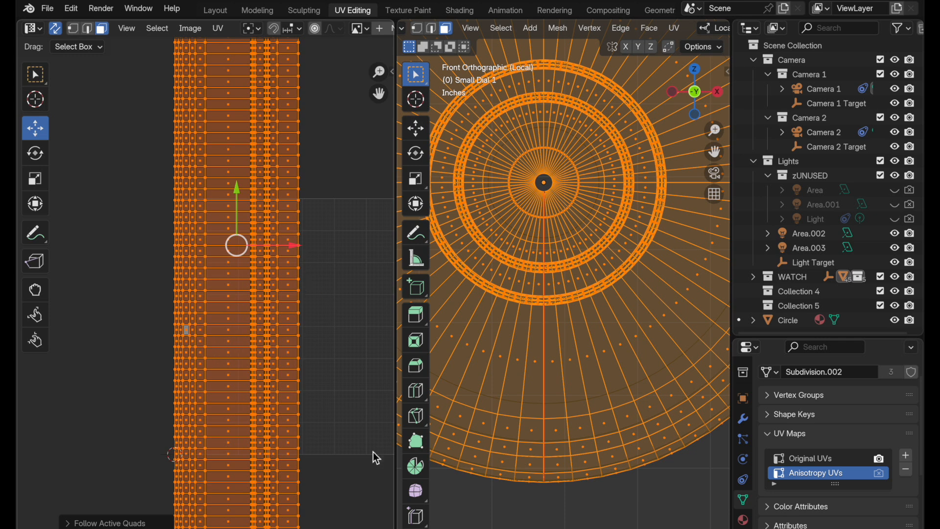
key(s)
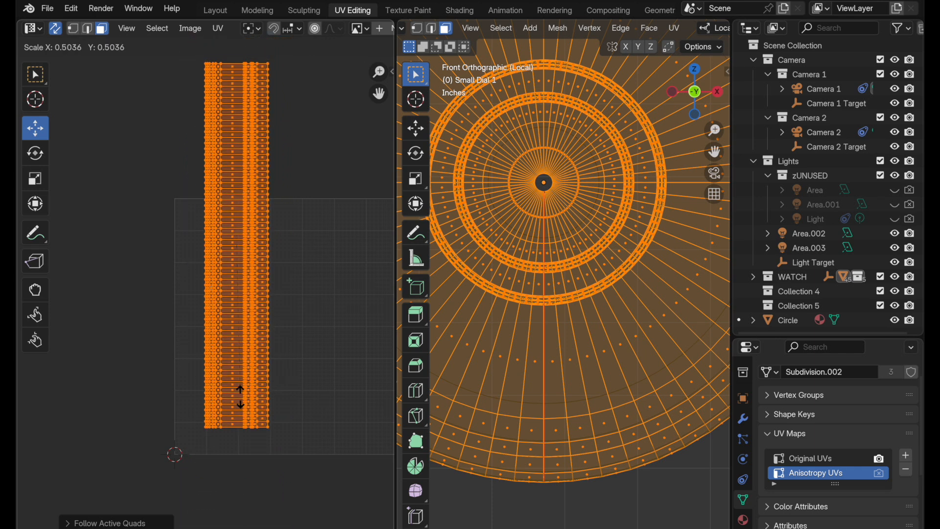
click(251, 360)
drag(252, 360, 237, 442)
key(s)
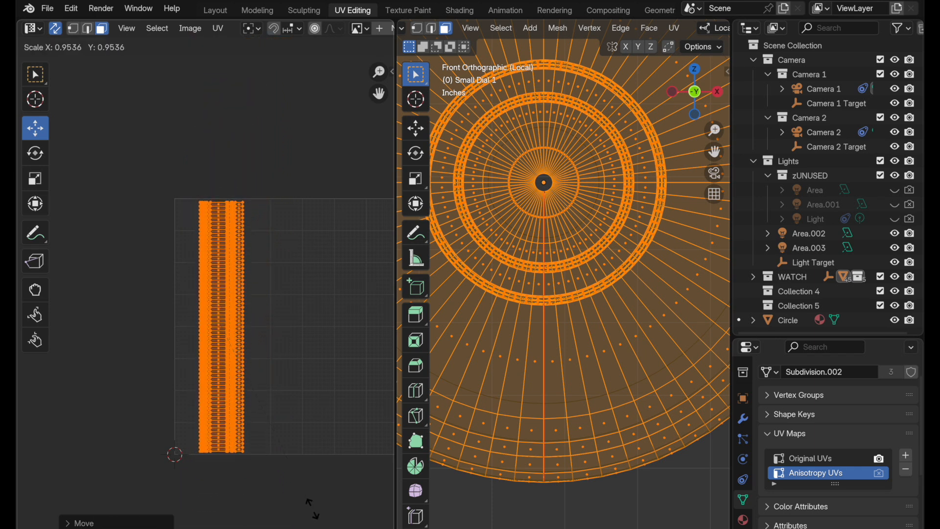
click(313, 510)
ctrl+middle_drag(227, 460, 347, 355)
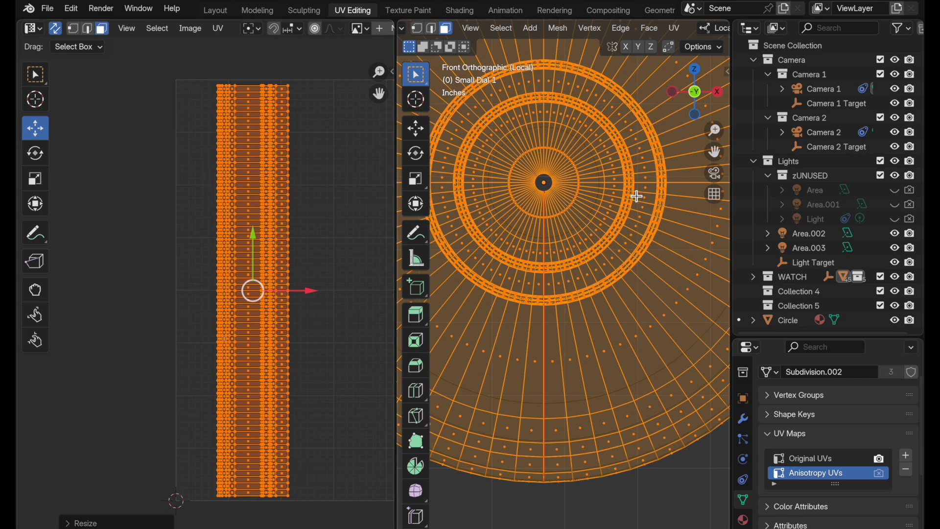
Step: In the Shading workspace, set the Tangent node's direction to UV Map and assign it the Anisotropy UVs map
click(458, 10)
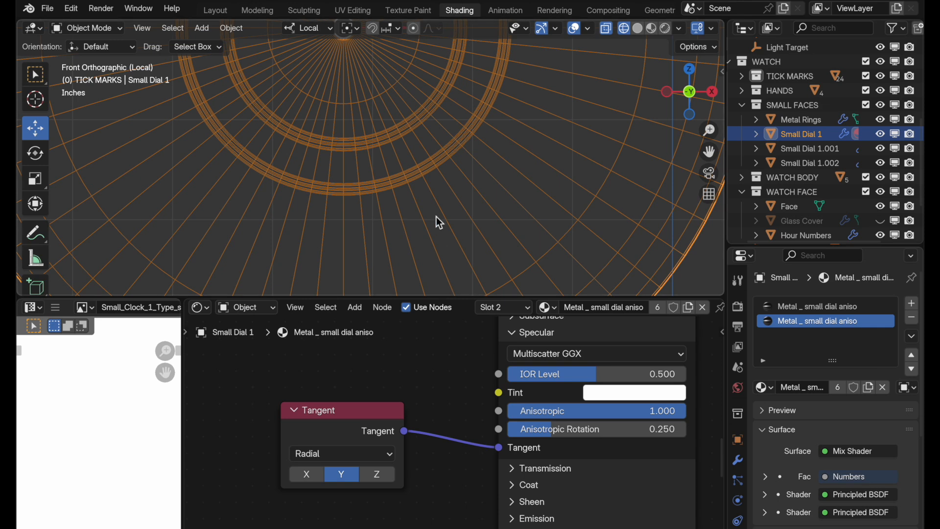
scroll(563, 228, down, 4)
scroll(548, 238, down, 2)
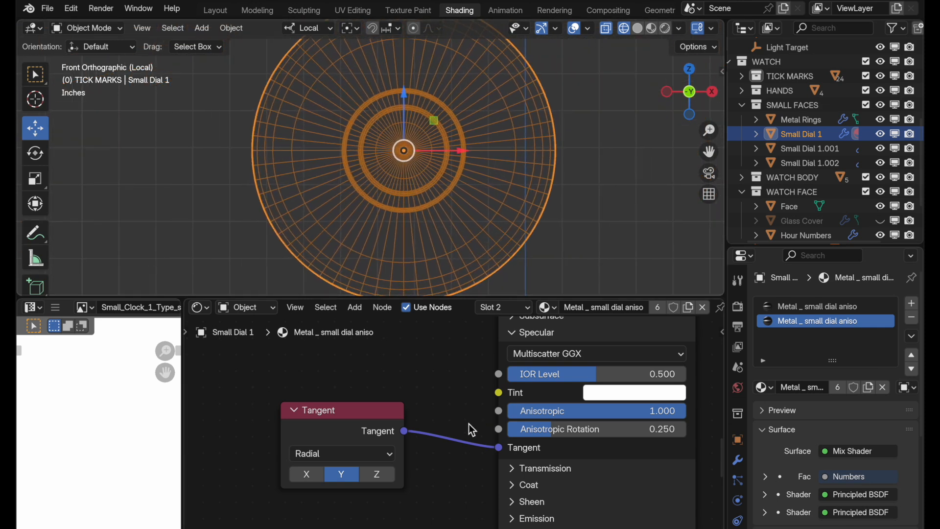
click(368, 455)
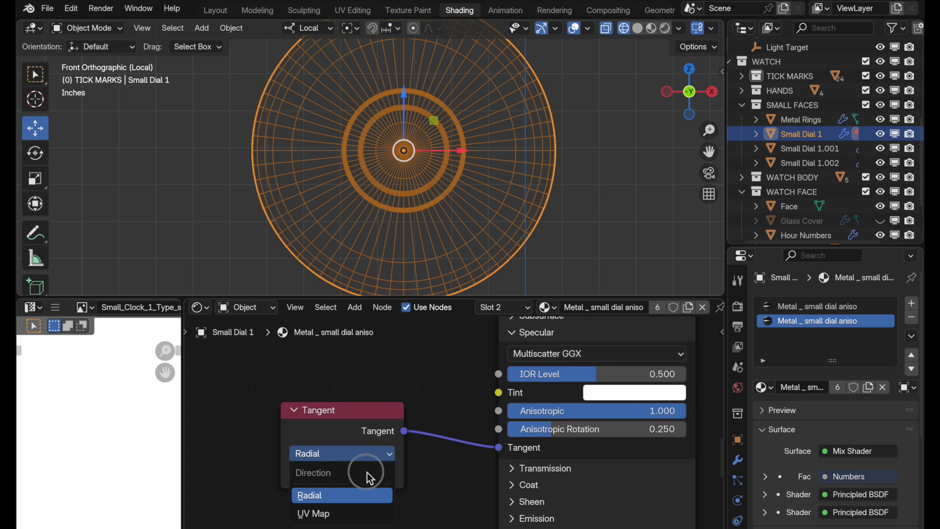
click(365, 514)
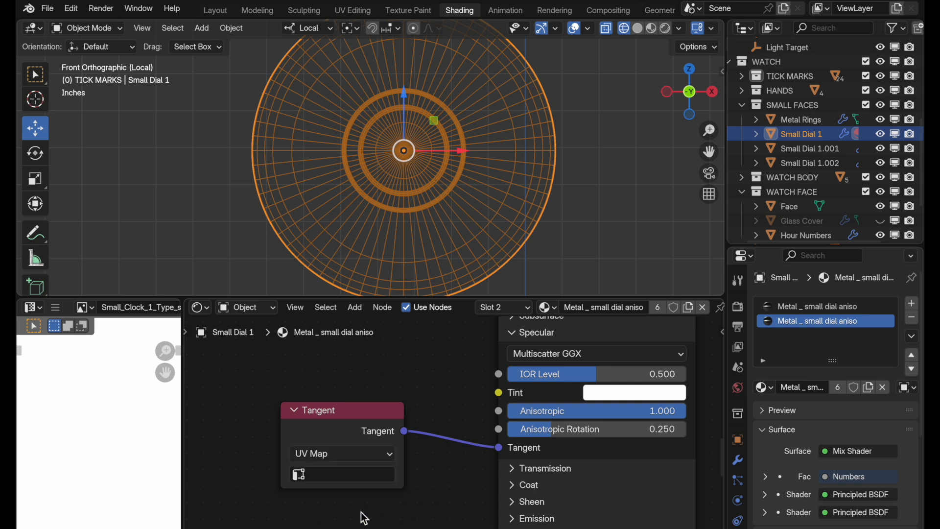
click(316, 474)
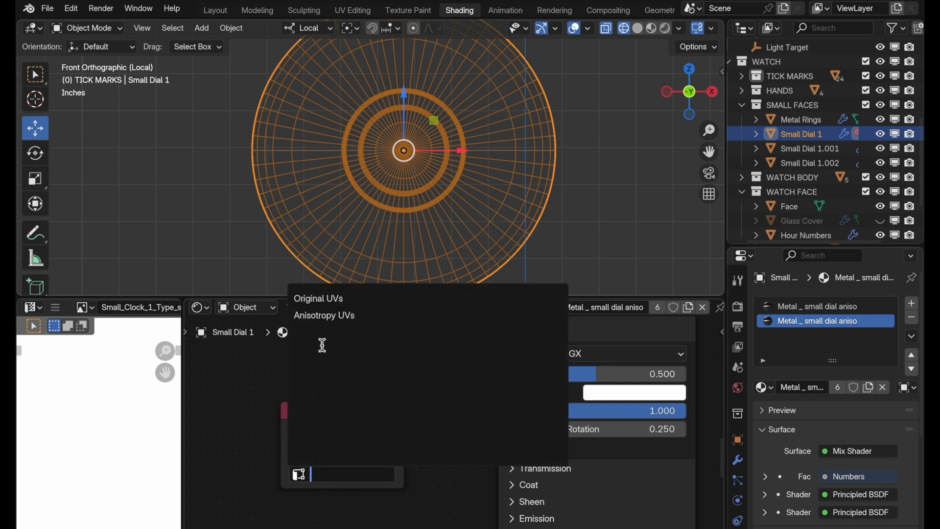
click(323, 316)
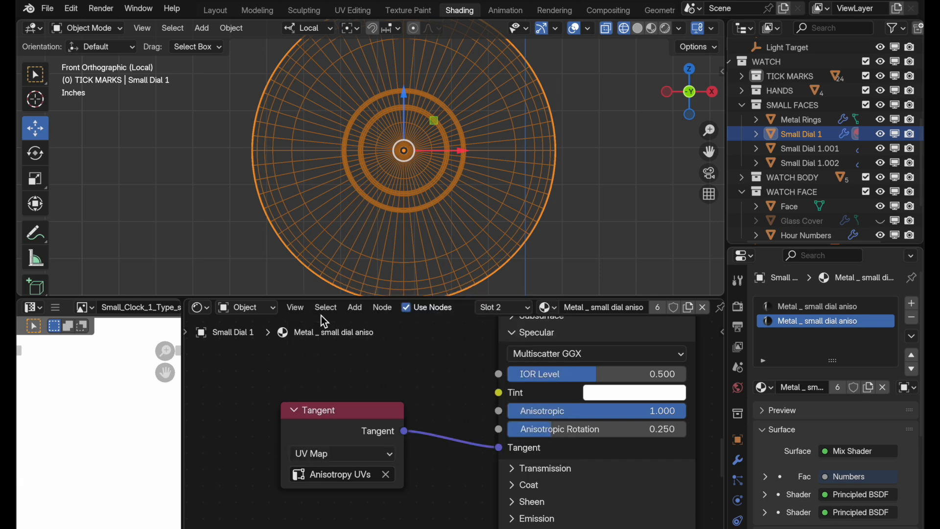
Step: Exit local view and check the small dial within the whole watch in rendered shading
key(KP_Divide)
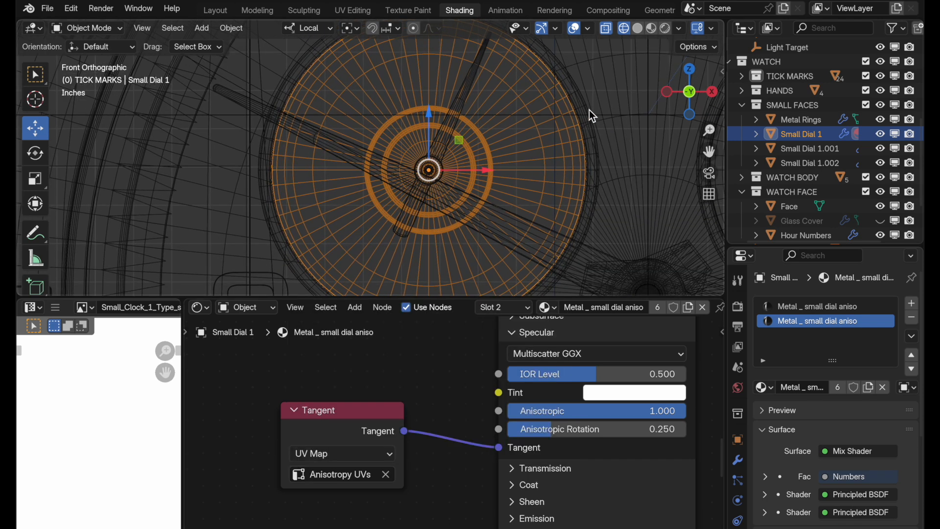
scroll(590, 98, down, 3)
mouse_move(581, 131)
shift+middle_down()
mouse_move(481, 142)
mouse_move(464, 155)
shift+middle_up()
click(665, 30)
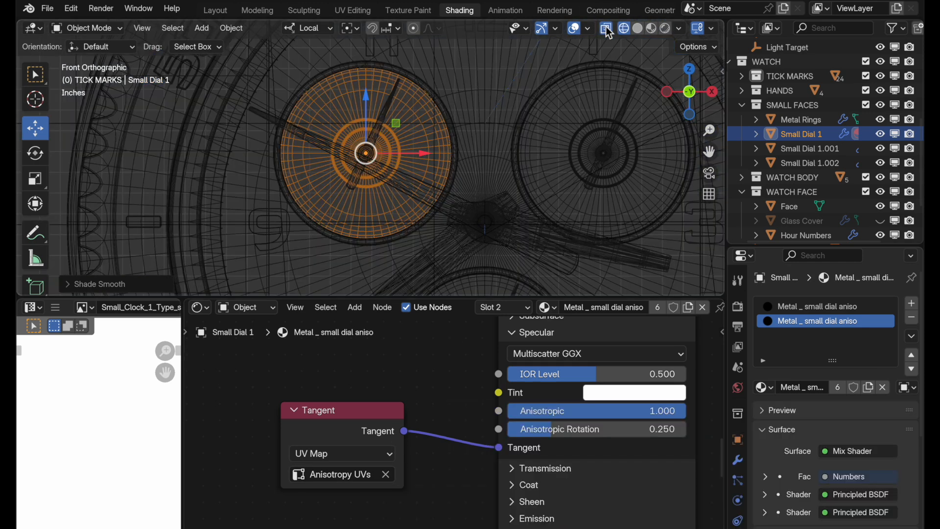
click(606, 28)
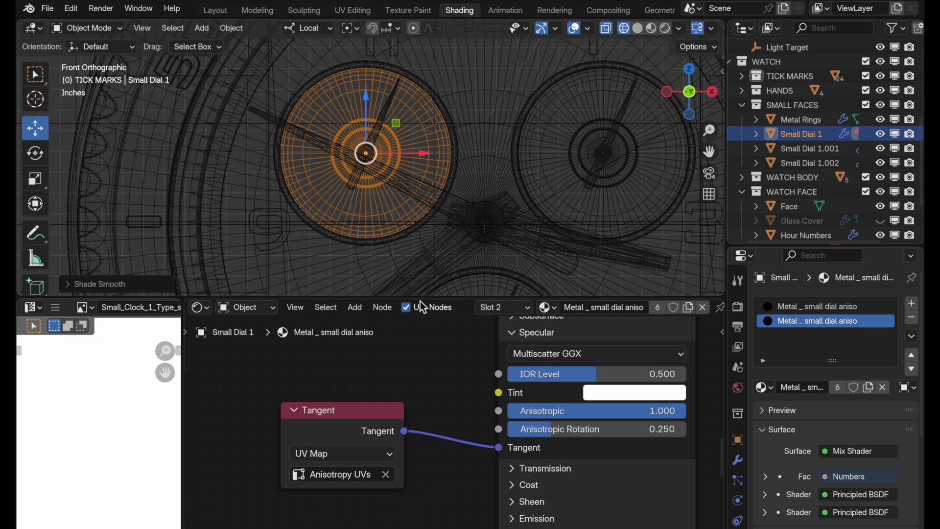
Step: Enlarge the node editor and move the Texture Coordinate, Mapping and Noise Texture nodes together closer to the Tangent node
drag(422, 299, 443, 137)
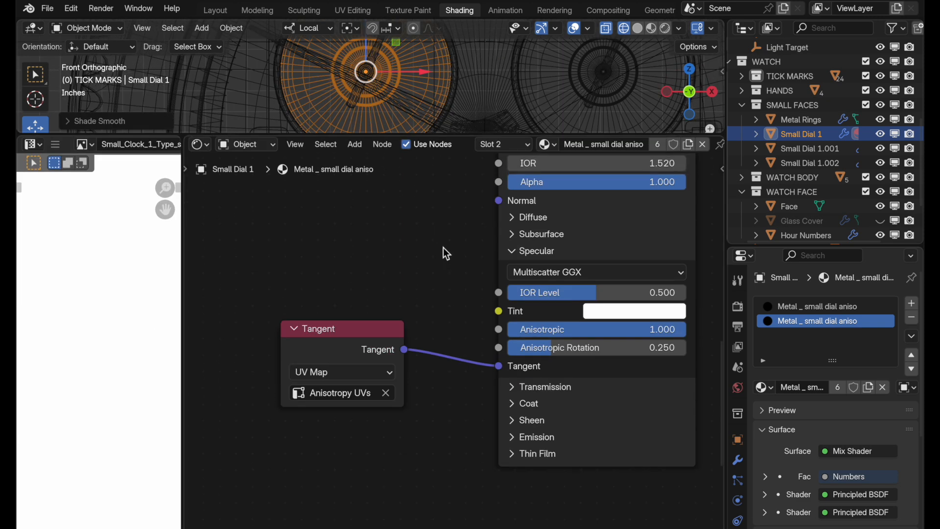
ctrl+middle_drag(442, 247, 372, 325)
middle_drag(309, 372, 652, 344)
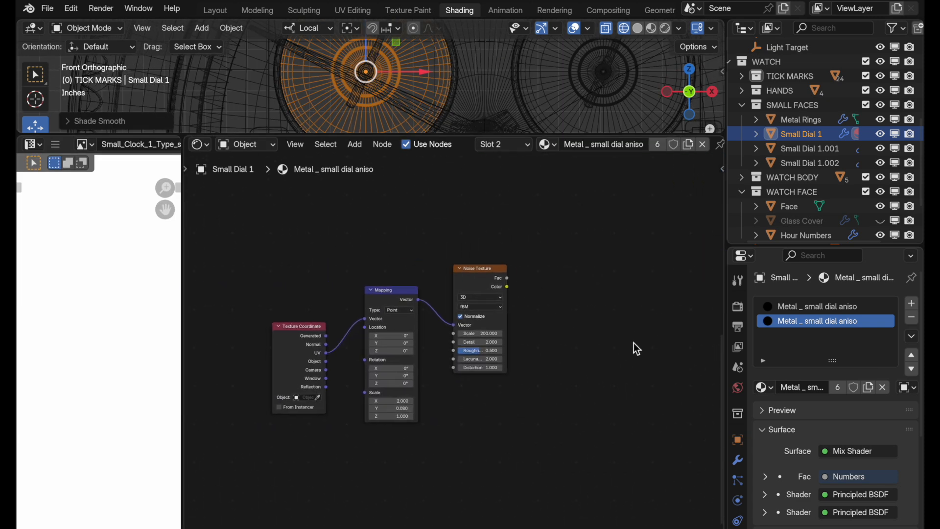
drag(609, 230, 315, 414)
middle_drag(484, 358, 262, 464)
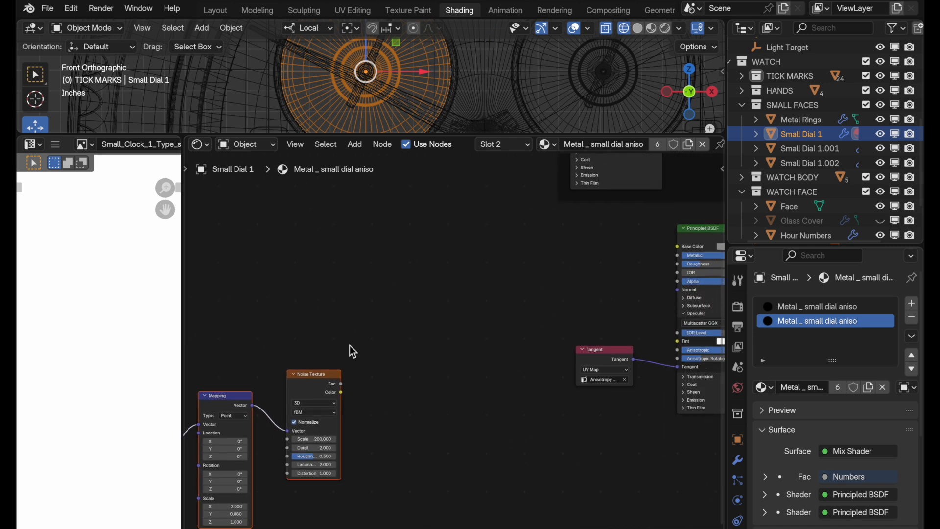
drag(321, 374, 468, 335)
middle_drag(507, 333, 455, 382)
scroll(469, 361, up, 1)
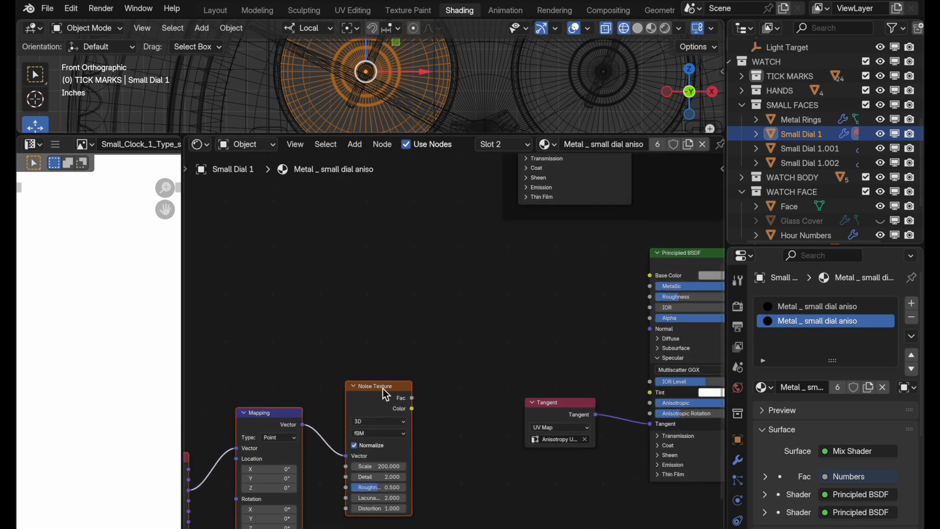
drag(386, 395, 448, 349)
scroll(369, 377, up, 2)
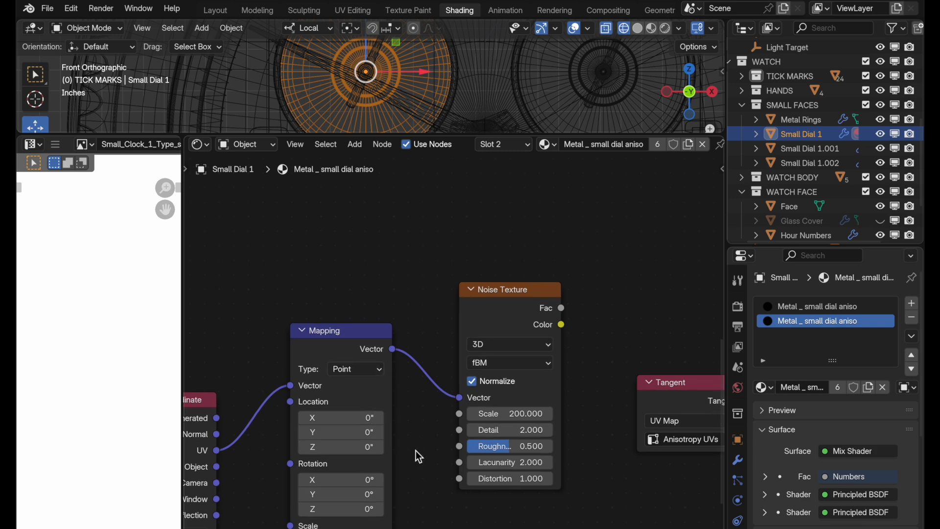
middle_drag(418, 457, 449, 410)
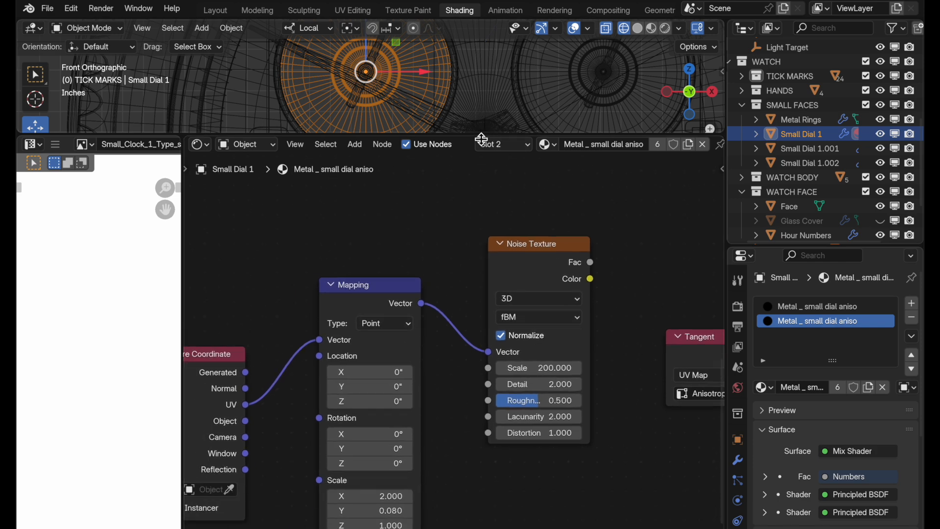
Step: Isolate the small dial in Material Preview shading and preview the Noise Texture node's output directly on it
drag(479, 138, 449, 240)
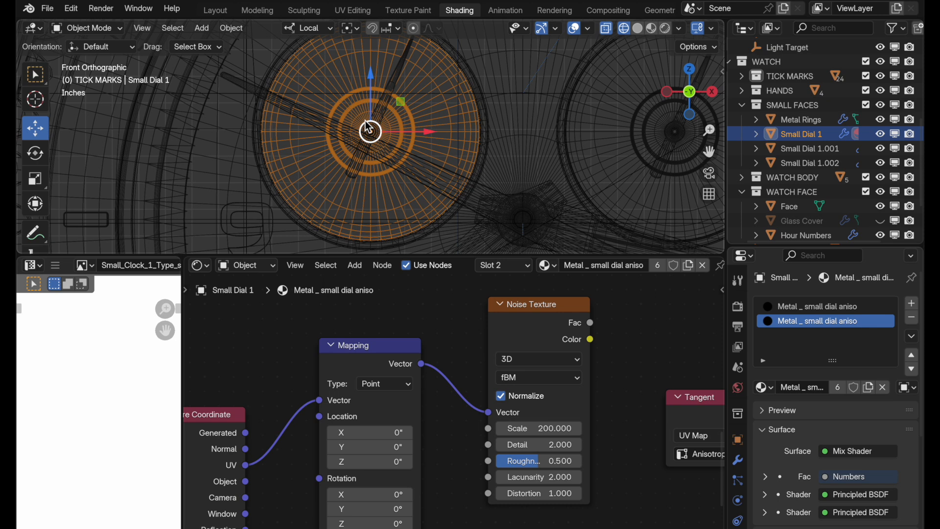
key(KP_Divide)
scroll(382, 98, up, 5)
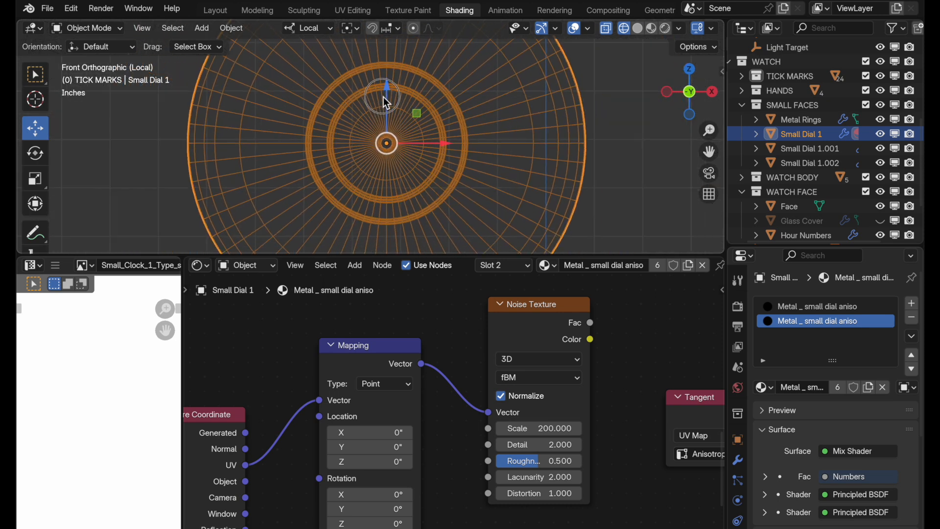
shift+middle_drag(393, 97, 433, 143)
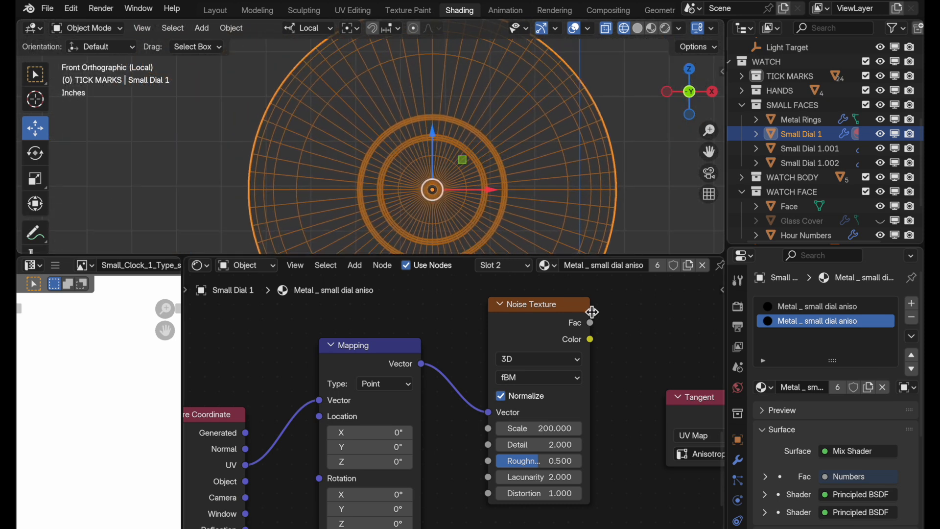
click(652, 30)
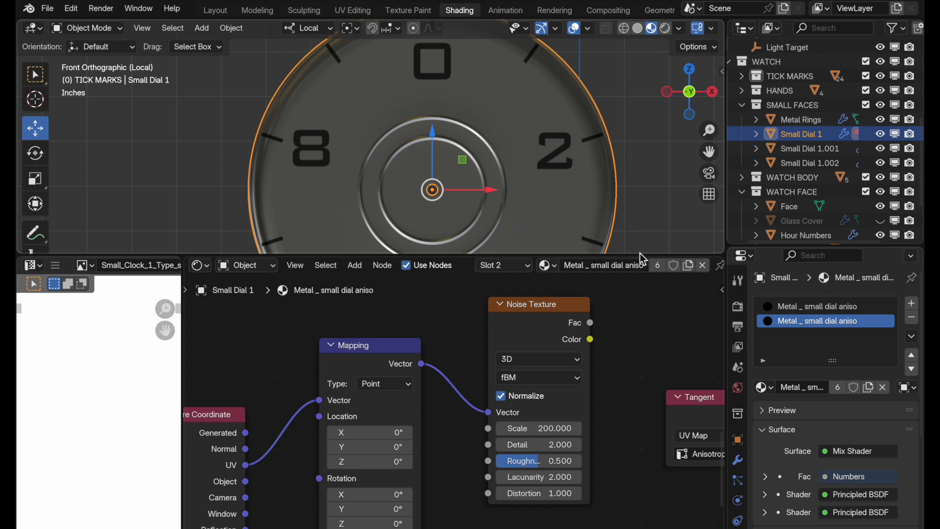
click(560, 307)
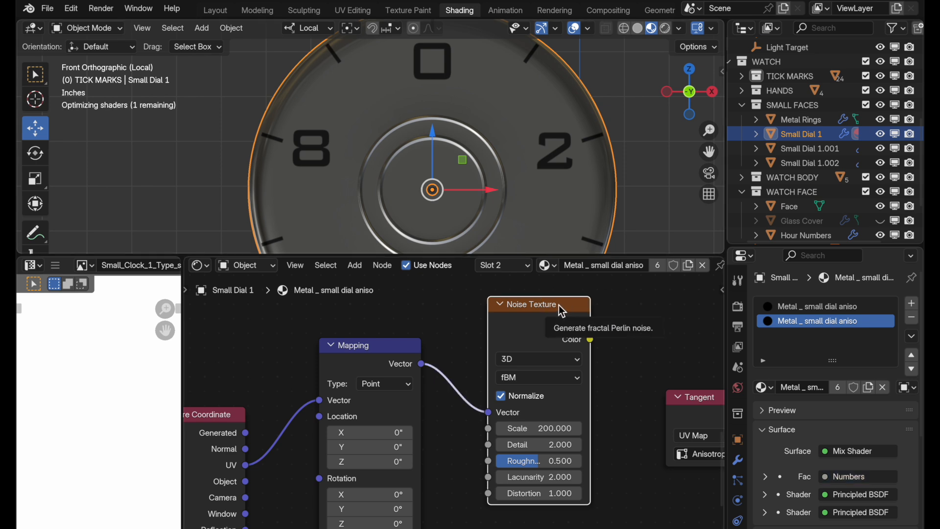
ctrl+shift+click(560, 305)
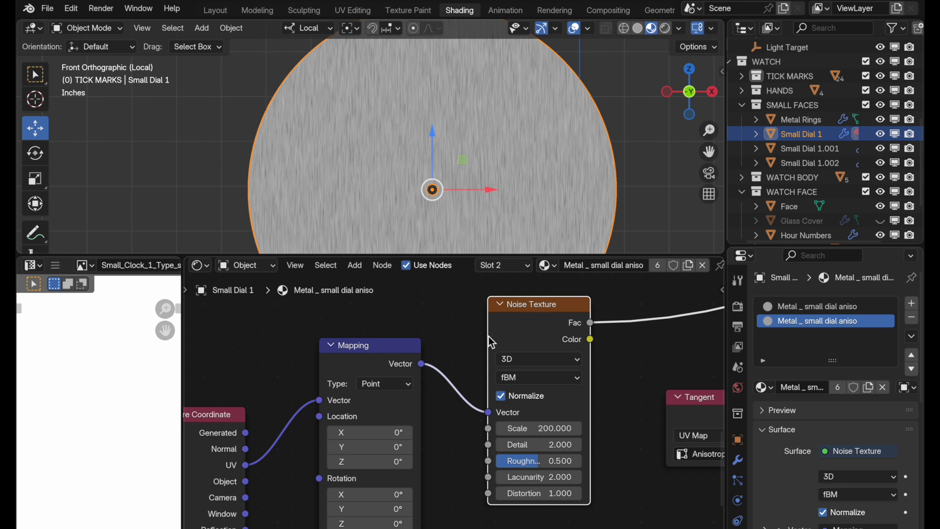
Step: Delete the Texture Coordinate node and add a UV Map node in its place beside the Mapping node
scroll(482, 375, left, 5)
scroll(482, 374, down, 2)
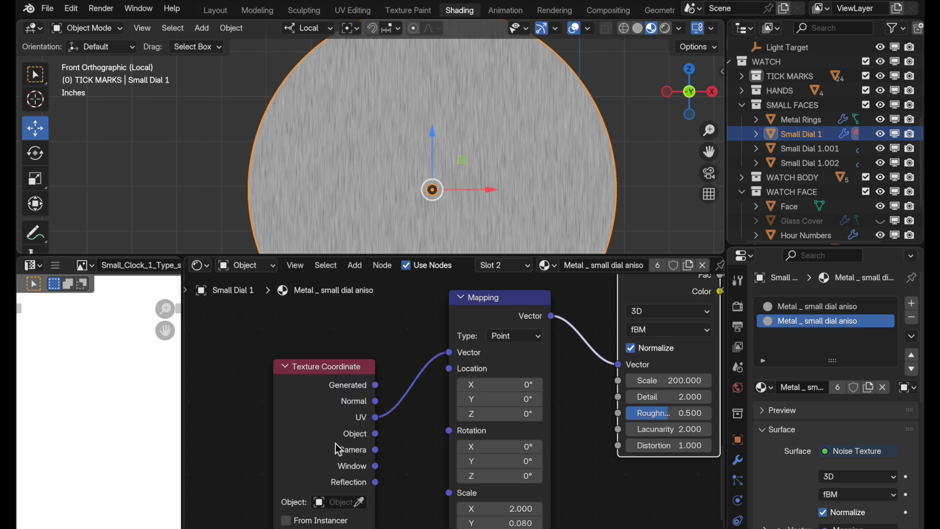
click(323, 367)
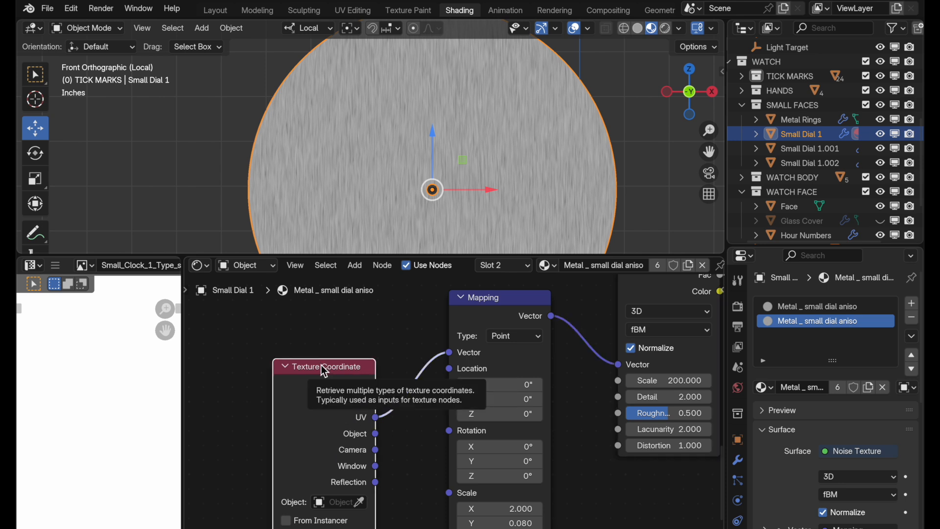
key(Delete)
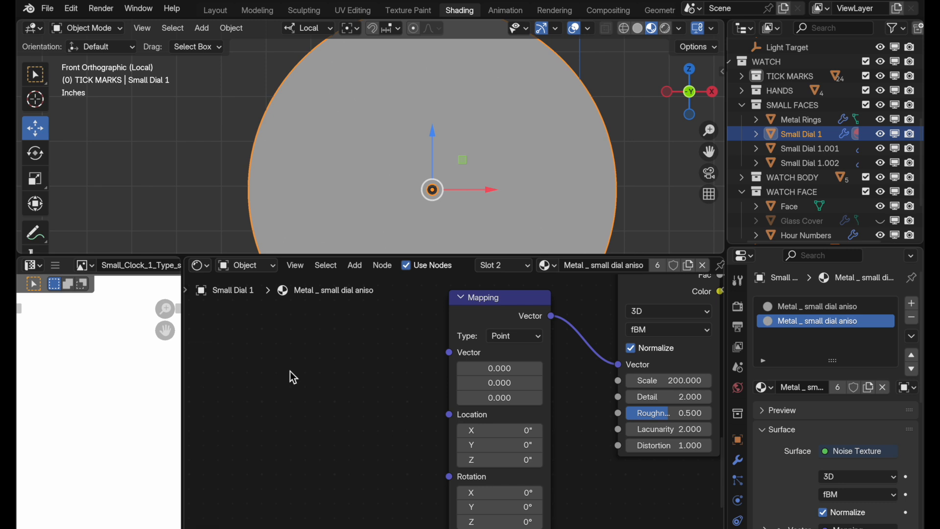
key(shift+a)
text(uv)
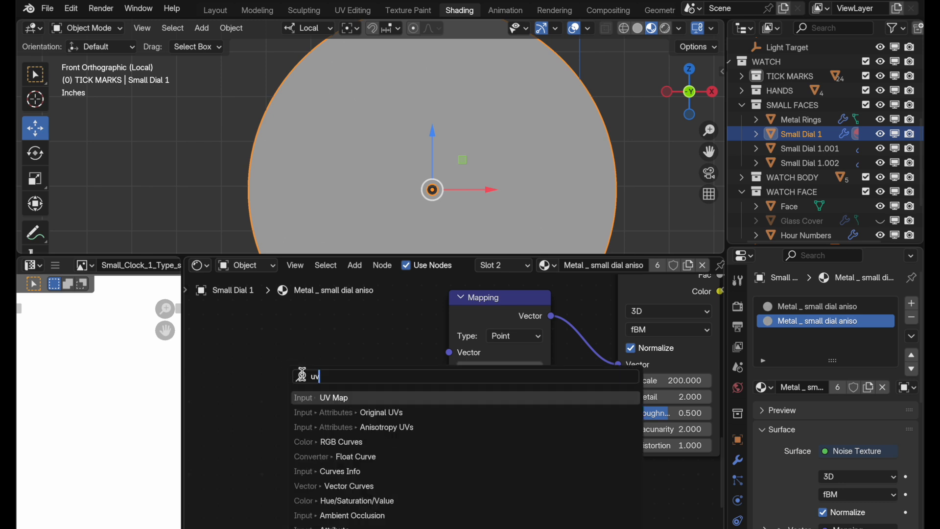
click(357, 398)
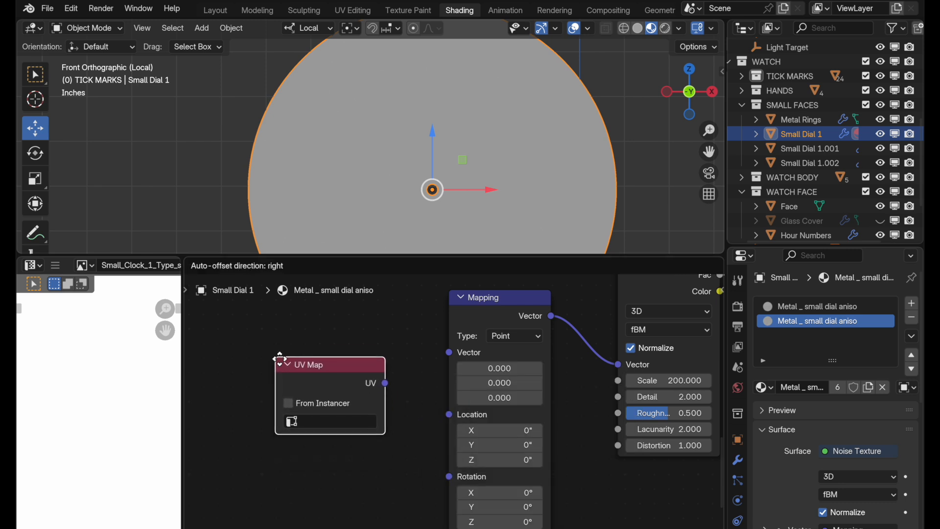
click(284, 333)
Step: Set the UV Map node to Anisotropy UVs and connect its UV output to the Mapping node's Vector input
click(289, 393)
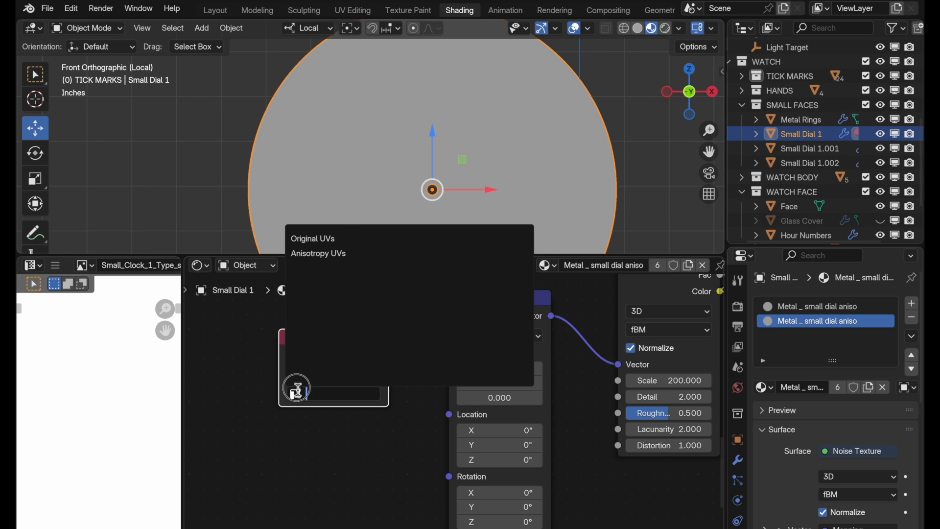
click(313, 259)
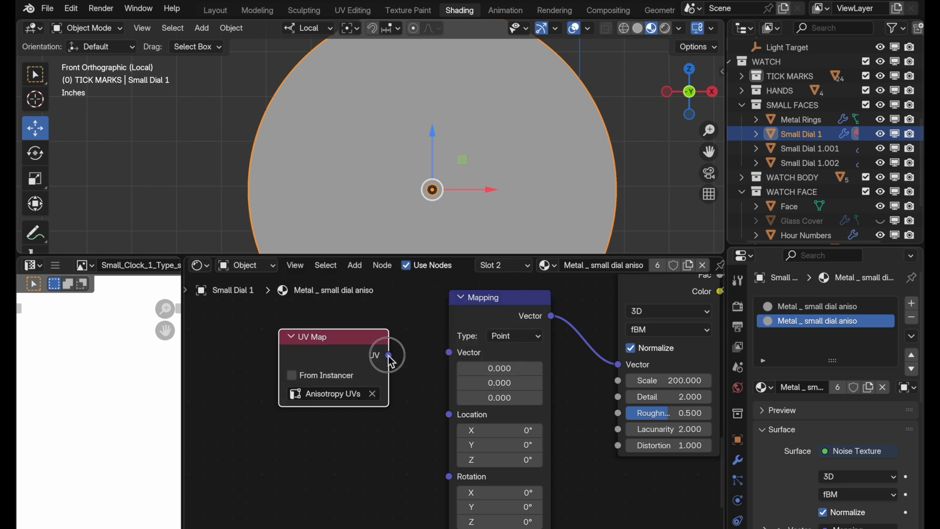
drag(389, 355, 458, 353)
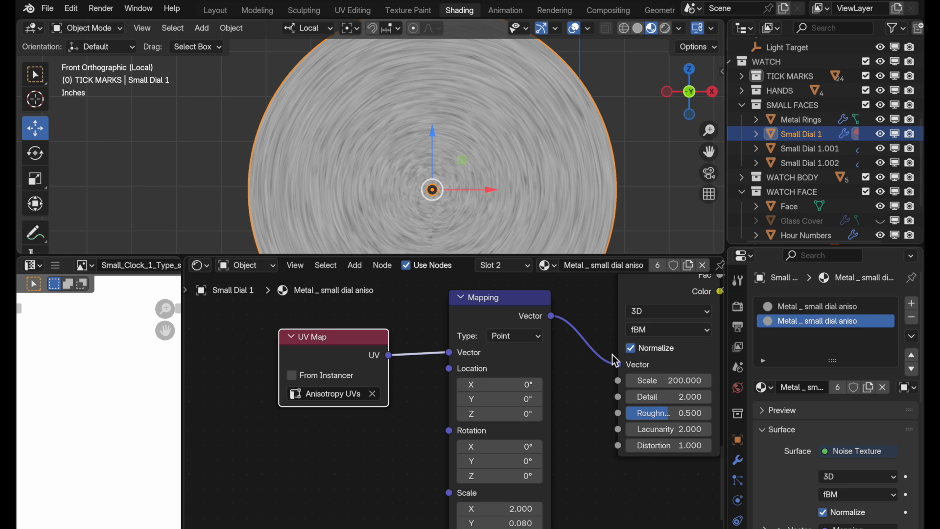
Step: Move the Noise Texture and Mapping nodes together farther away from the Principled BSDF to make room between them
scroll(616, 360, right, 10)
scroll(611, 354, up, 5)
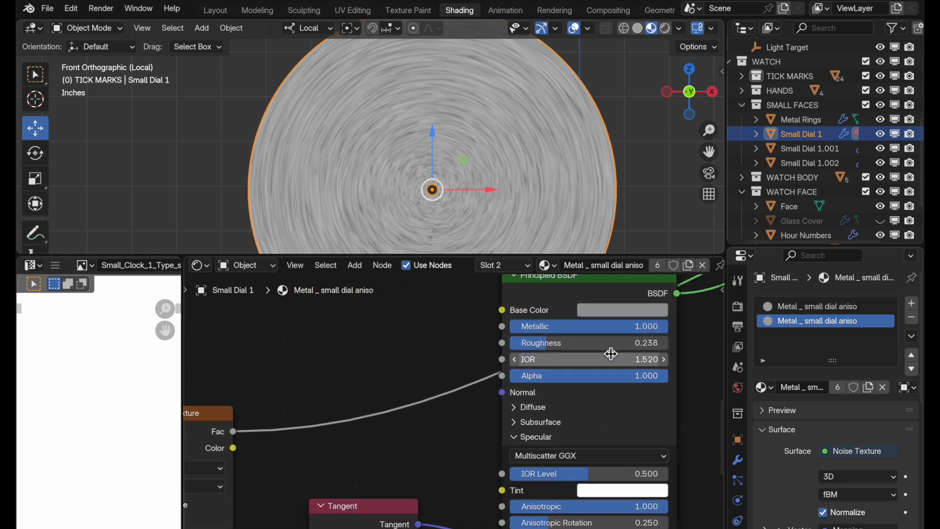
ctrl+middle_drag(571, 398, 630, 435)
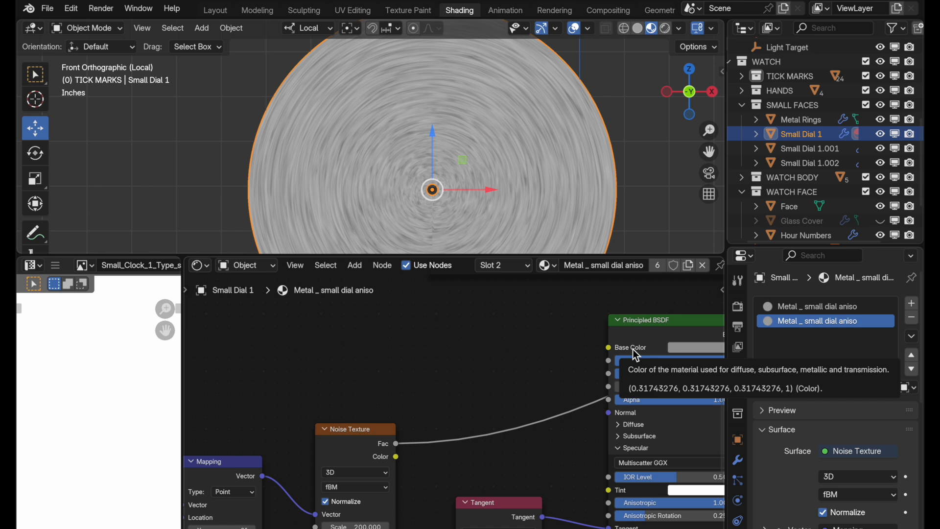
middle_drag(535, 357, 577, 345)
drag(556, 337, 243, 480)
drag(490, 399, 409, 395)
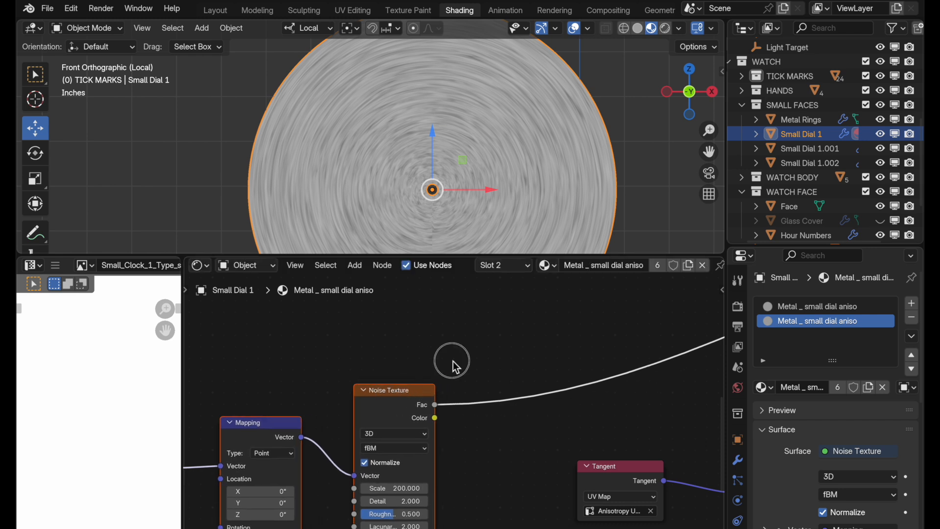
Step: Add a Mix Color node and place it unconnected between the Noise Texture and the metal's Principled BSDF
middle_drag(456, 363, 295, 420)
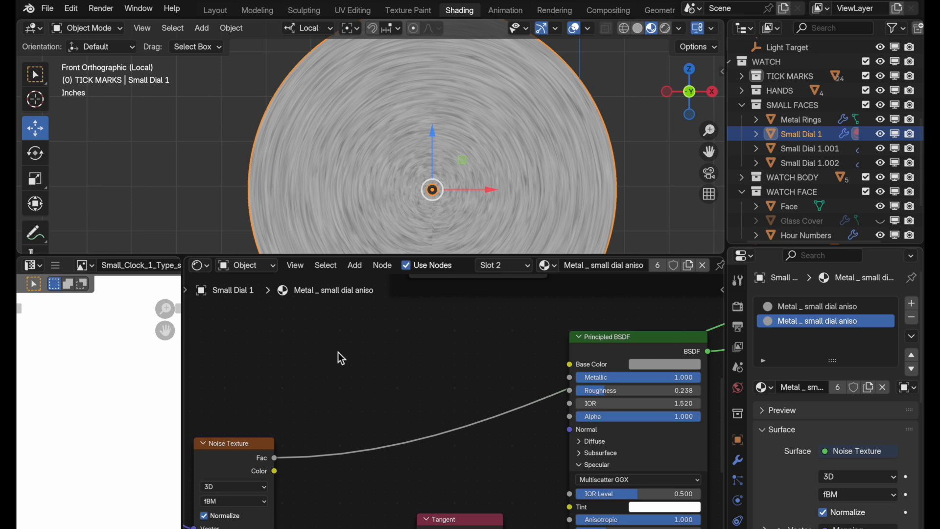
key(shift+a)
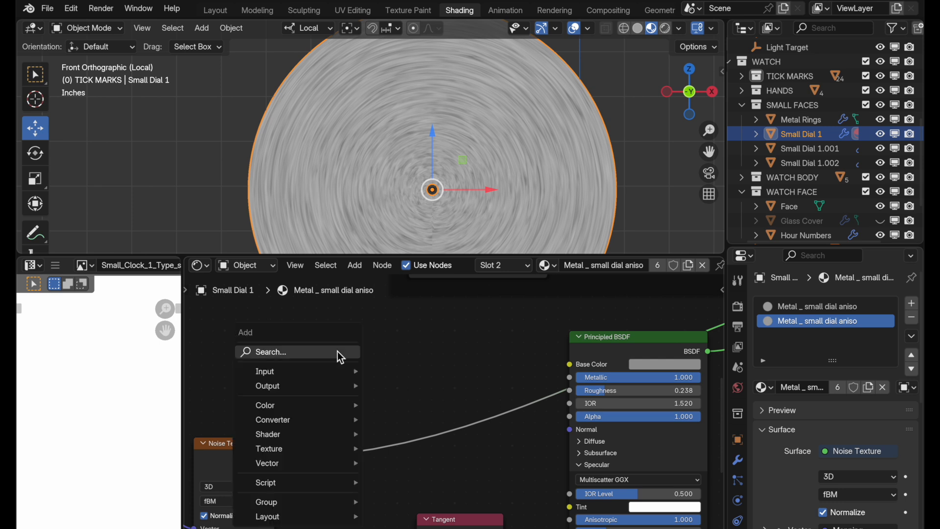
text(mix)
click(392, 390)
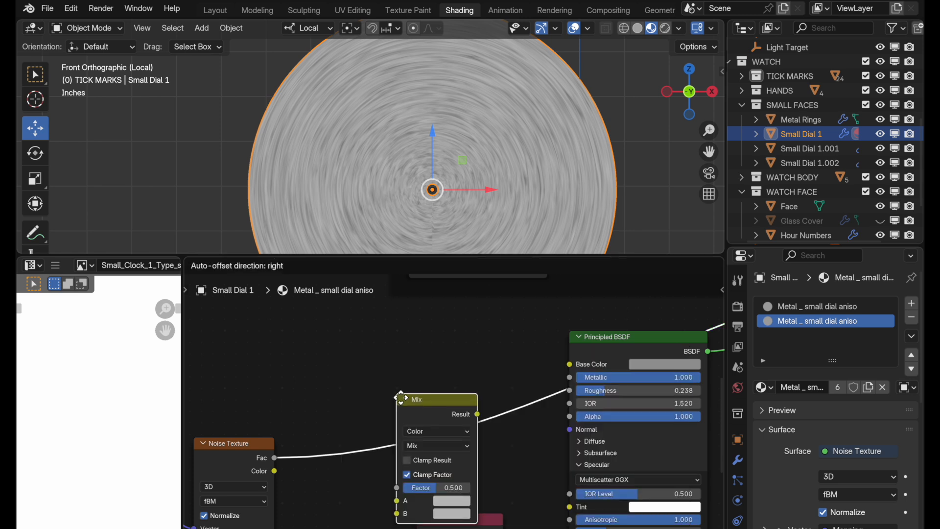
click(351, 307)
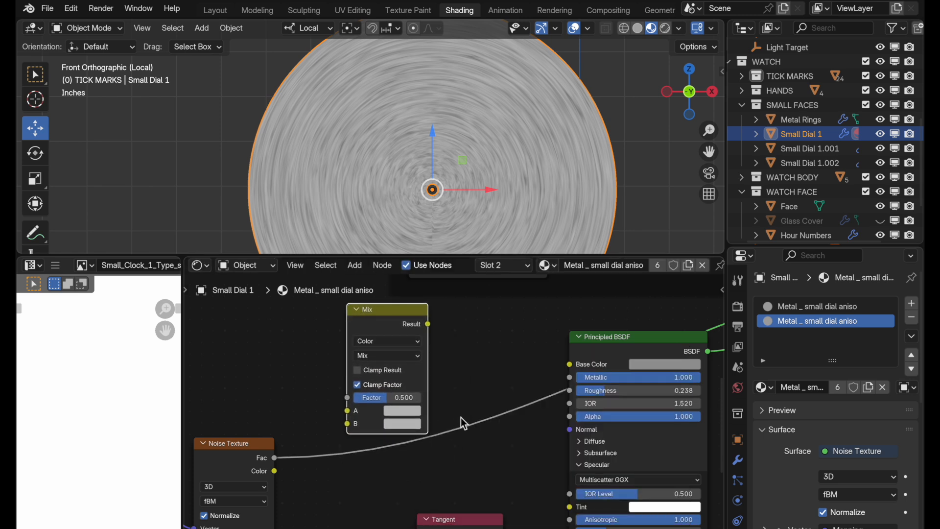
Step: Copy the Principled BSDF's Base Color into the Mix node's B input and connect the Noise Texture's Fac output to A
drag(655, 365, 415, 425)
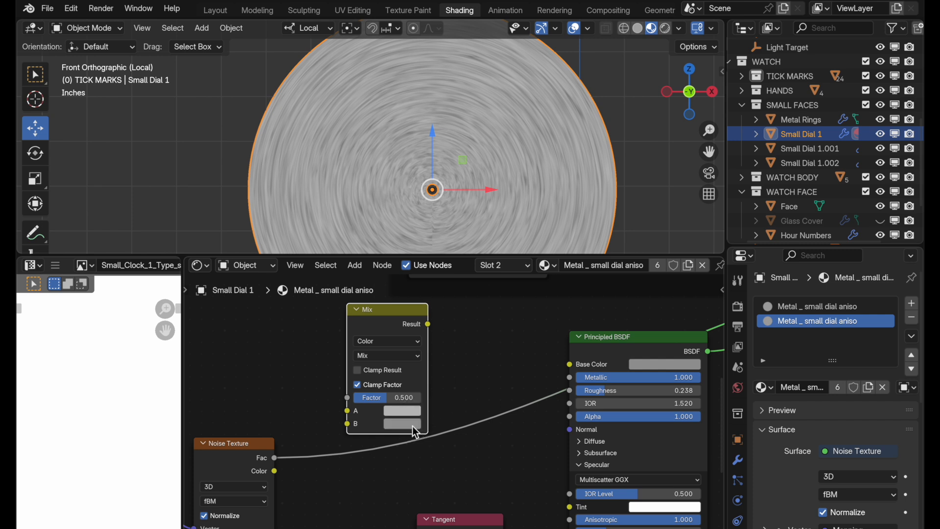
click(274, 459)
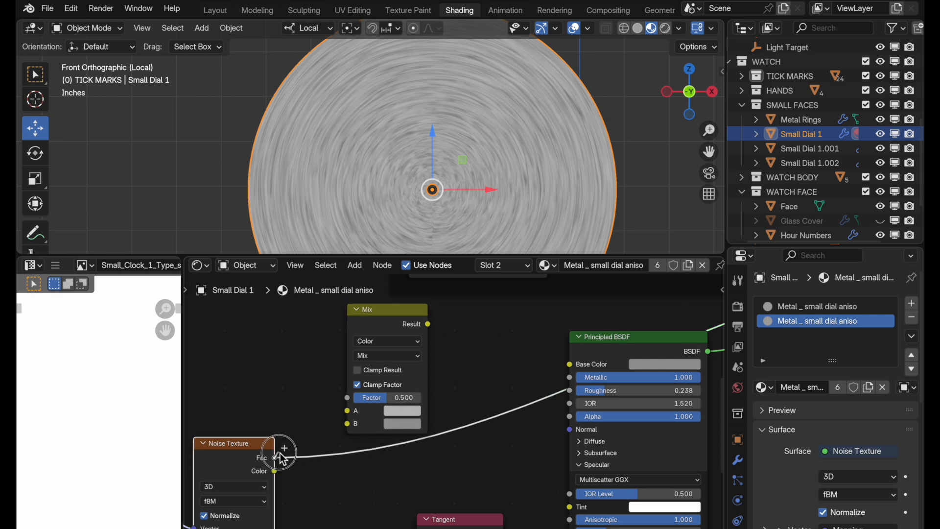
drag(282, 458, 350, 414)
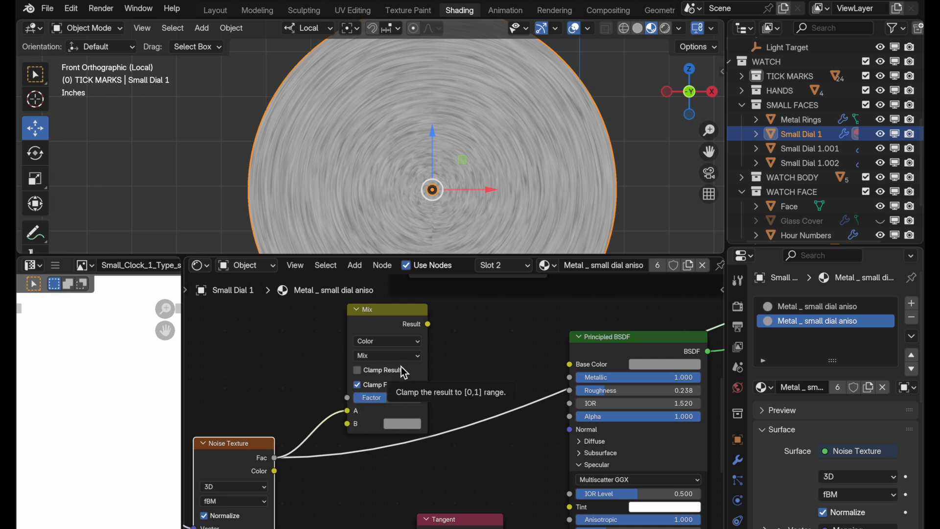
Step: Preview the Mix node's result on the dial and set its Factor to 0.683
scroll(402, 367, up, 2)
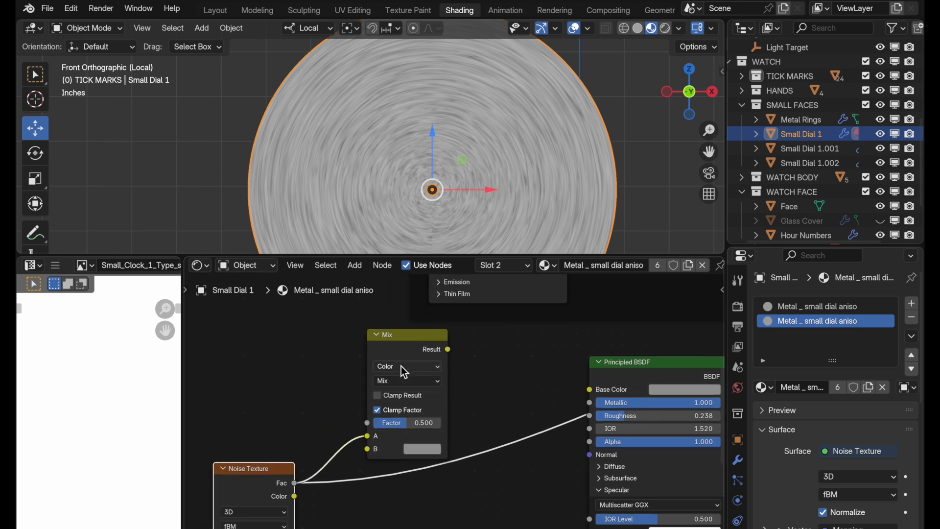
ctrl+shift+click(406, 332)
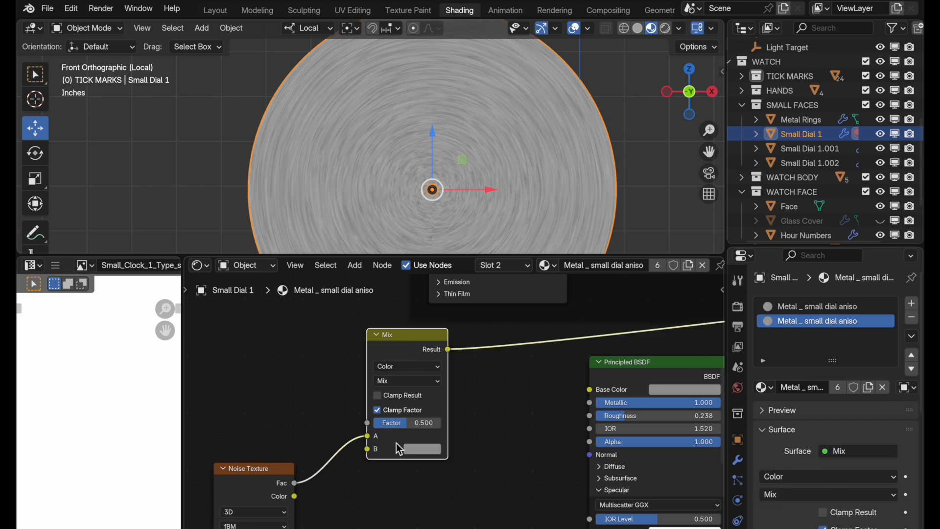
scroll(389, 411, up, 2)
scroll(446, 364, up, 1)
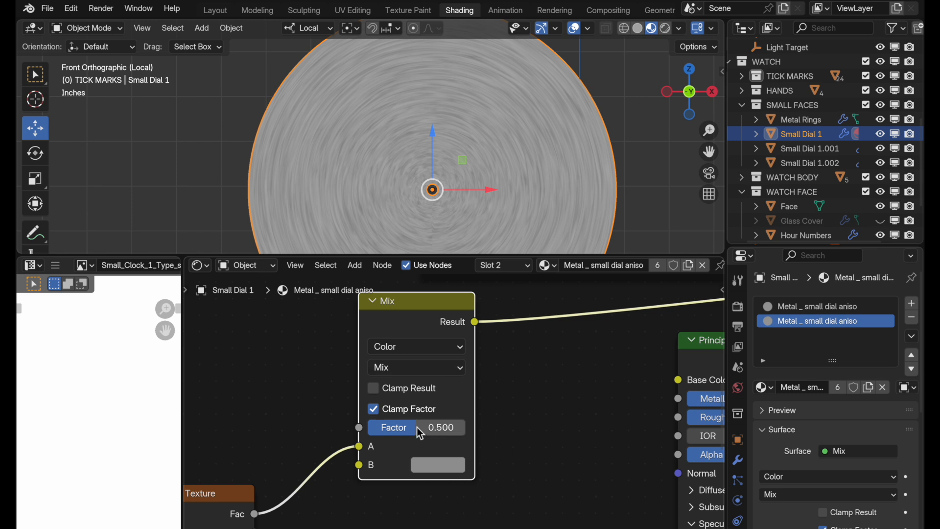
drag(417, 427, 368, 427)
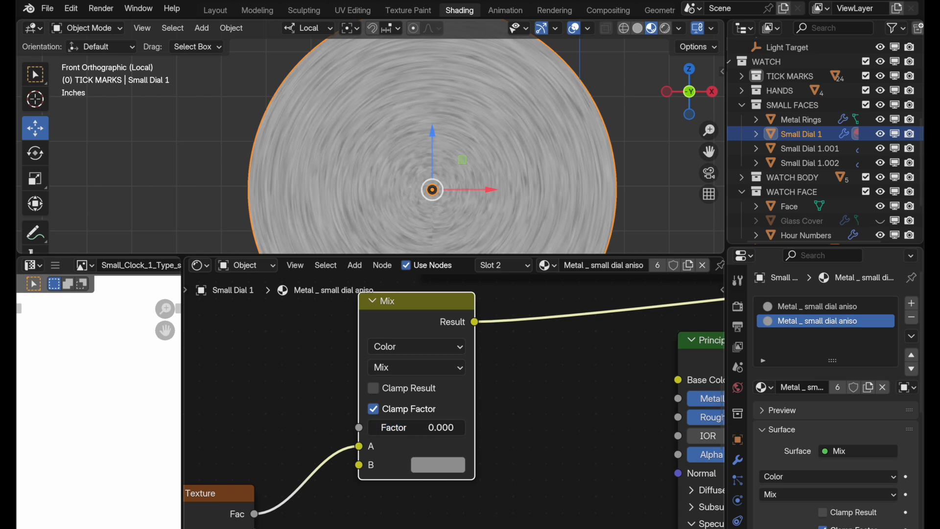
mouse_move(385, 424)
mouse_down()
mouse_move(482, 424)
mouse_move(434, 427)
mouse_up()
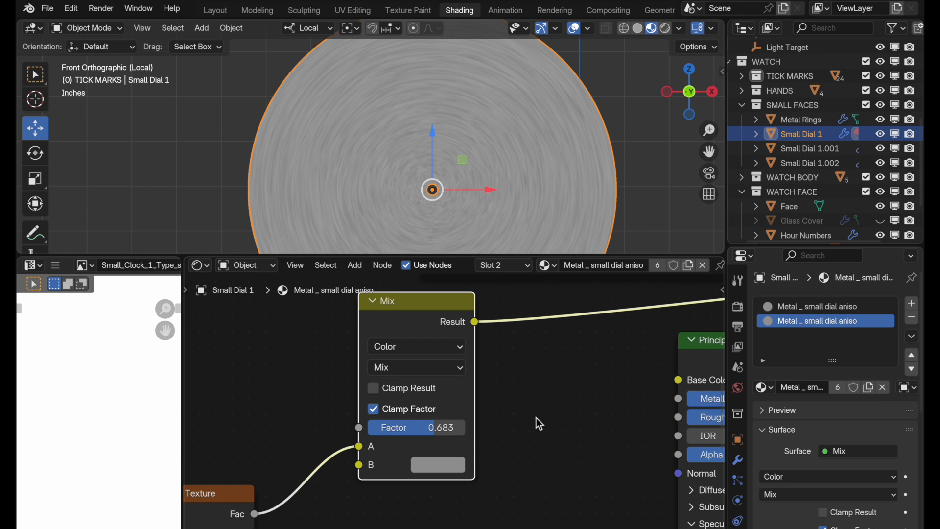
Step: Connect the Mix node's Result output to the Base Color of the metal's Principled BSDF
scroll(536, 418, right, 5)
scroll(536, 418, up, 2)
scroll(520, 387, down, 1)
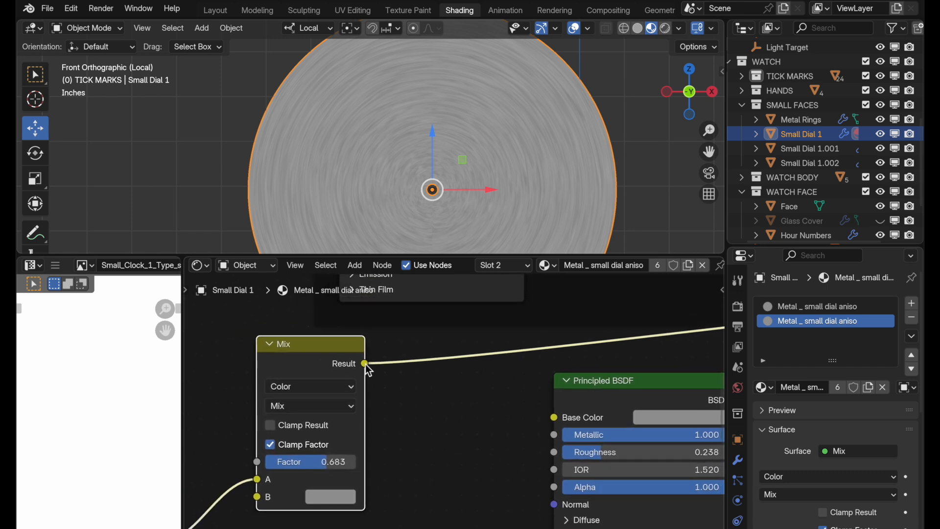
drag(375, 365, 555, 419)
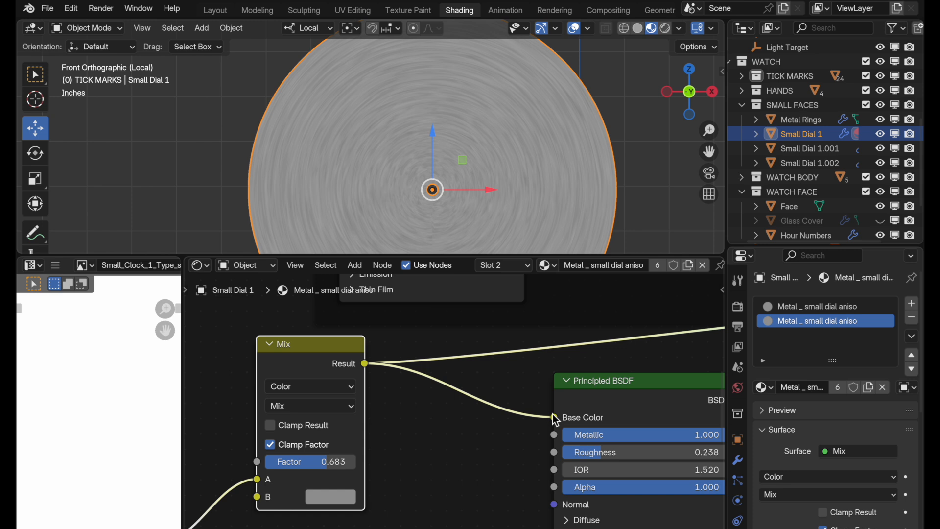
Step: Connect the Mix Shader's output back to the Material Output's Surface input in place of the Mix node preview
scroll(553, 414, right, 10)
scroll(551, 413, right, 10)
scroll(552, 413, up, 3)
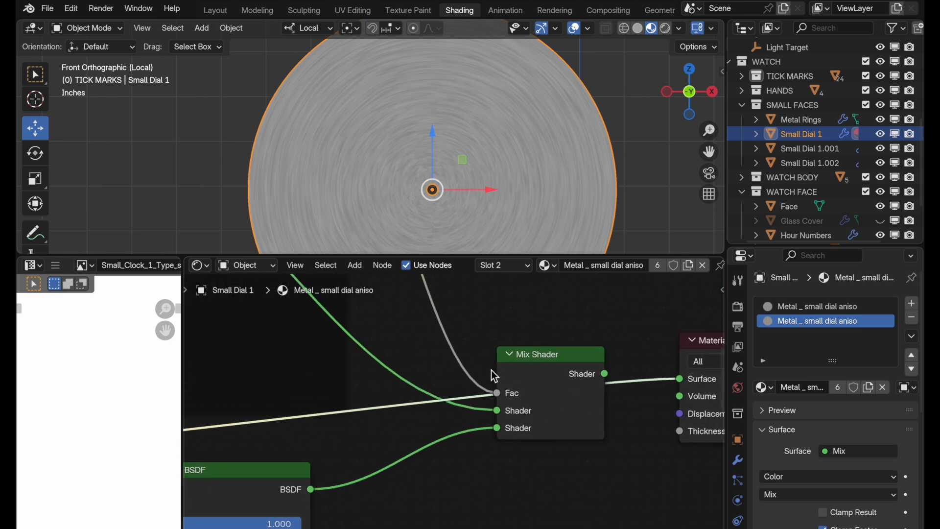
drag(606, 373, 678, 376)
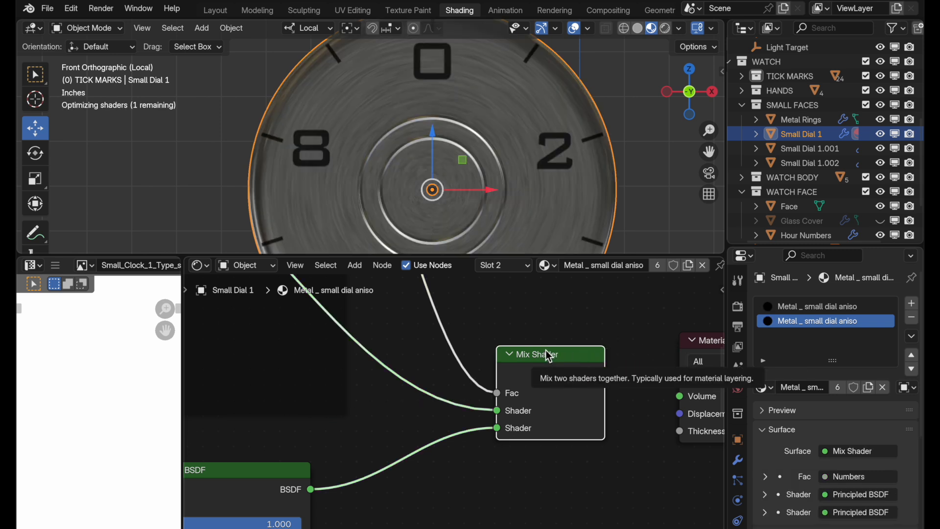
Step: Leave the isolated view of the small dial and show the whole watch in Rendered shading
scroll(542, 339, down, 3)
middle_drag(469, 396, 582, 490)
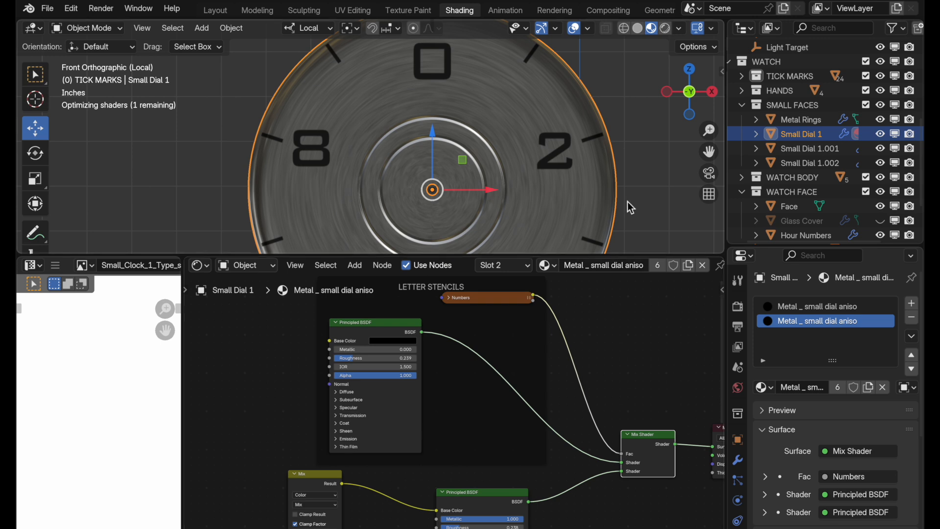
click(625, 28)
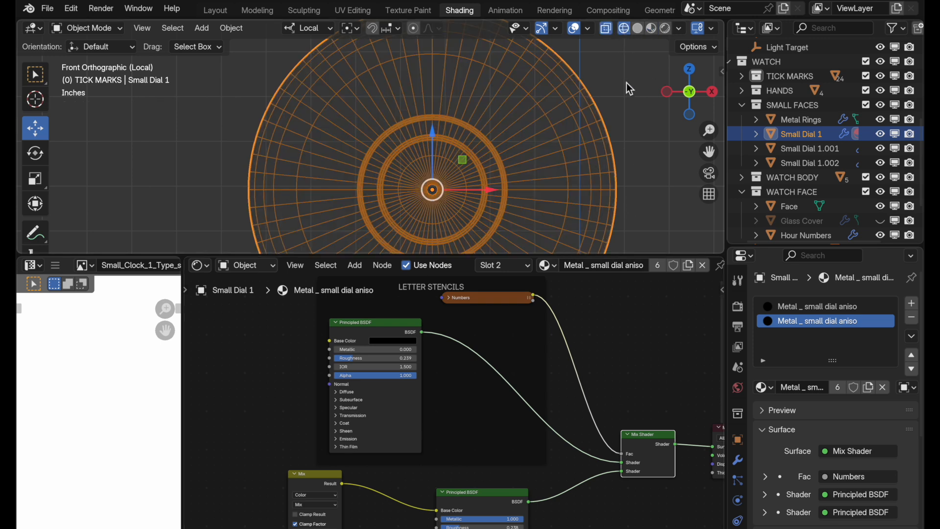
key(slash)
shift+middle_drag(600, 102, 549, 118)
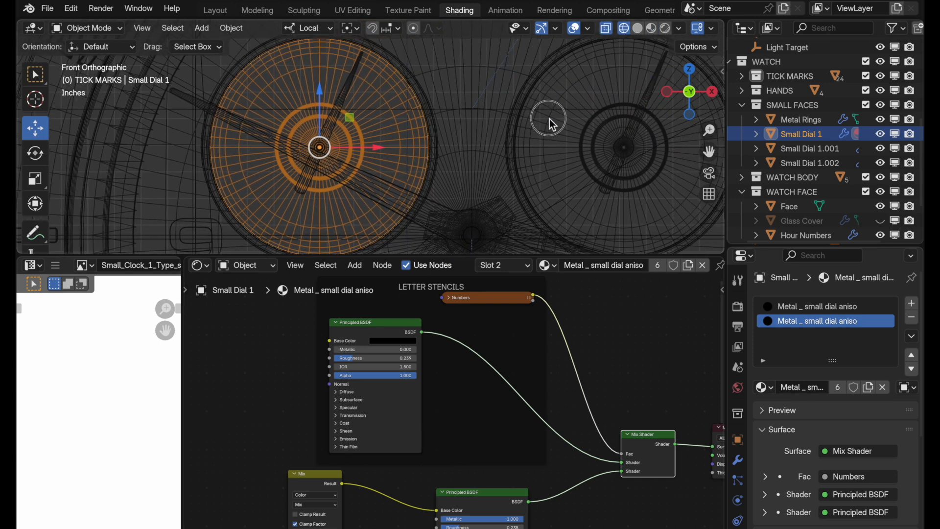
click(664, 28)
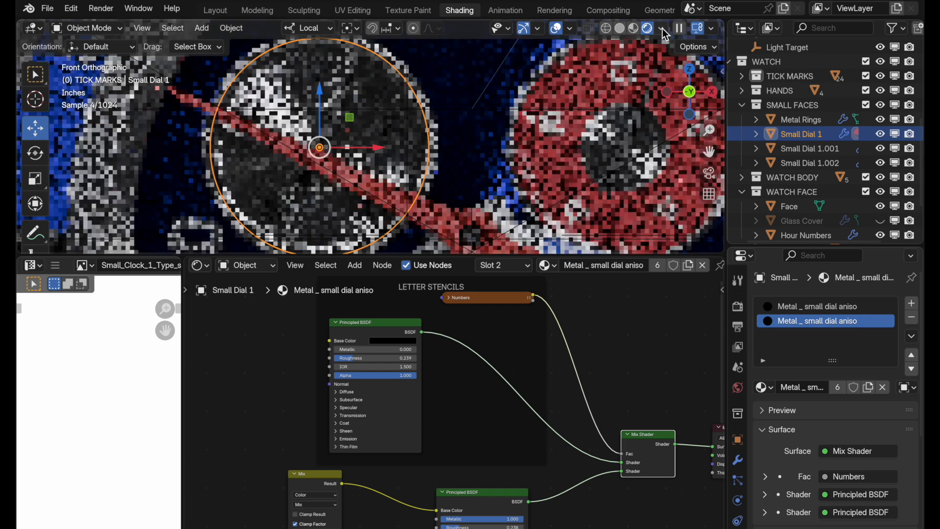